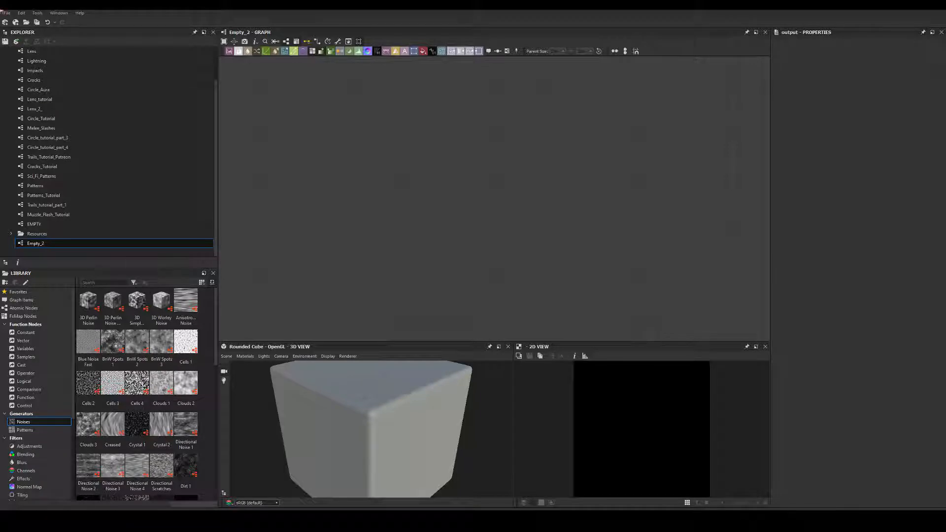
# Step: Add a Shape node to the empty graph and set its pattern to Paraboloid
pyautogui.click(386, 243)
pyautogui.press('space')
pyautogui.write('sha')
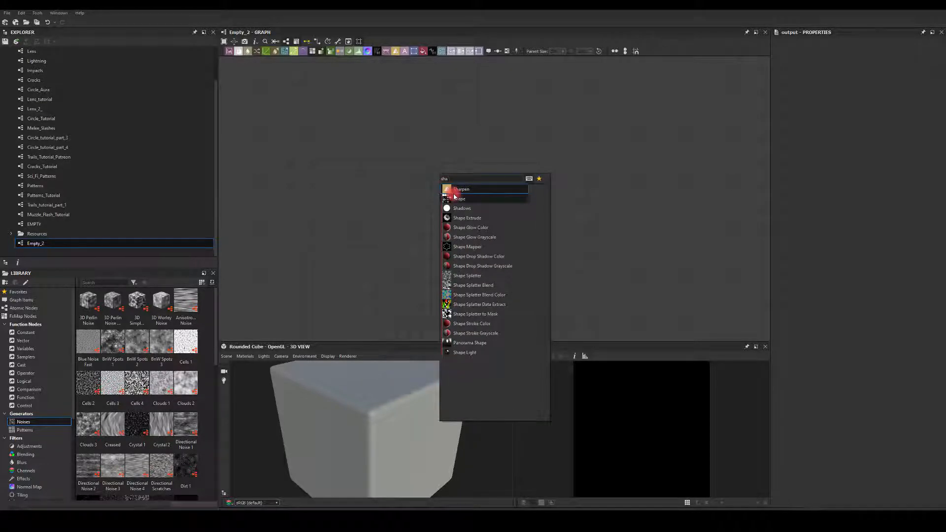
pyautogui.click(463, 200)
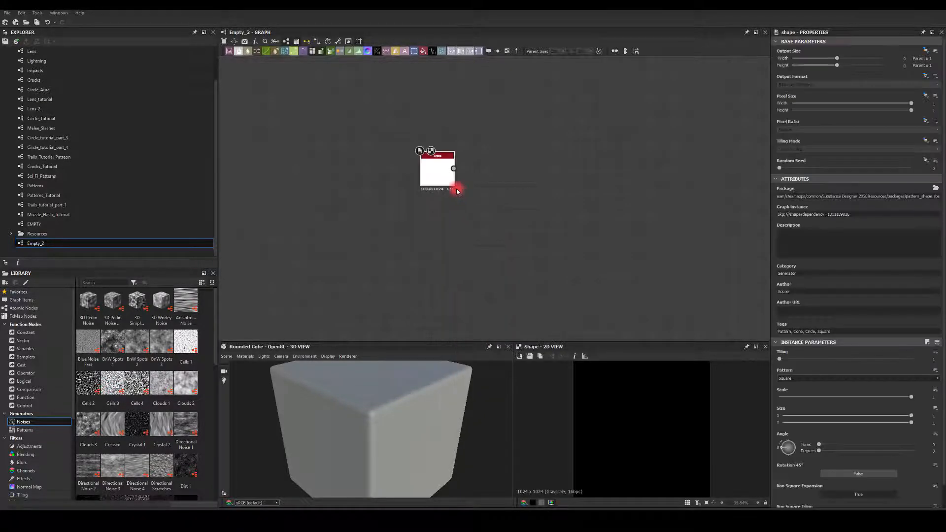
pyautogui.click(785, 379)
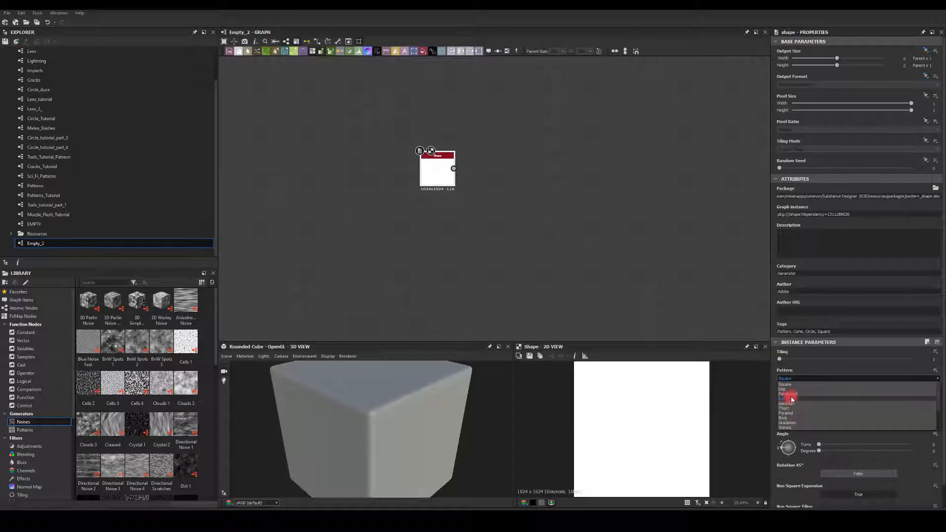
pyautogui.click(791, 395)
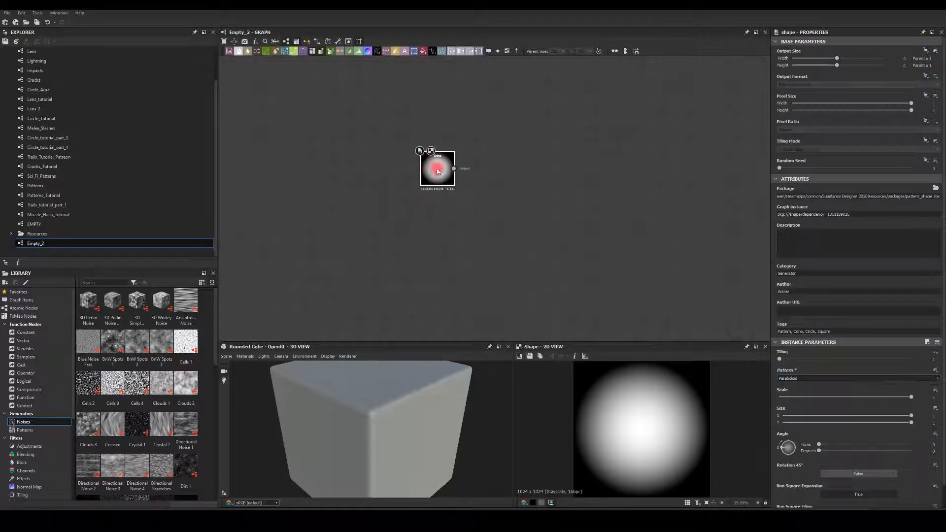
# Step: Chain a Transformation 2D node and a Warp node after the Shape
pyautogui.moveTo(455, 169); pyautogui.dragTo(591, 193)
pyautogui.write('tr')
pyautogui.click(534, 176)
pyautogui.write('war')
pyautogui.click(639, 214)
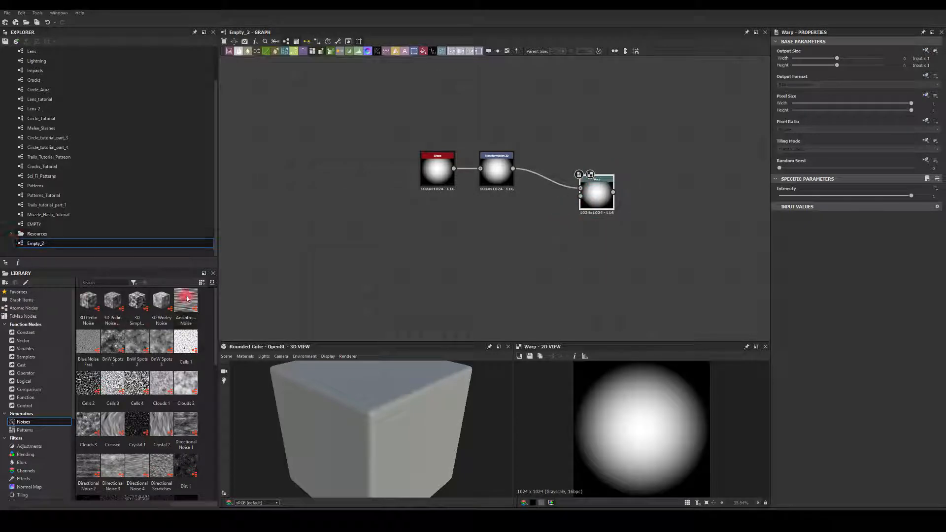
# Step: Add an Anisotropic Noise with a Blur HQ Grayscale node, connect it to the Warp's gradient input, and preview the Warp
pyautogui.moveTo(186, 301); pyautogui.dragTo(570, 244)
pyautogui.write('blur')
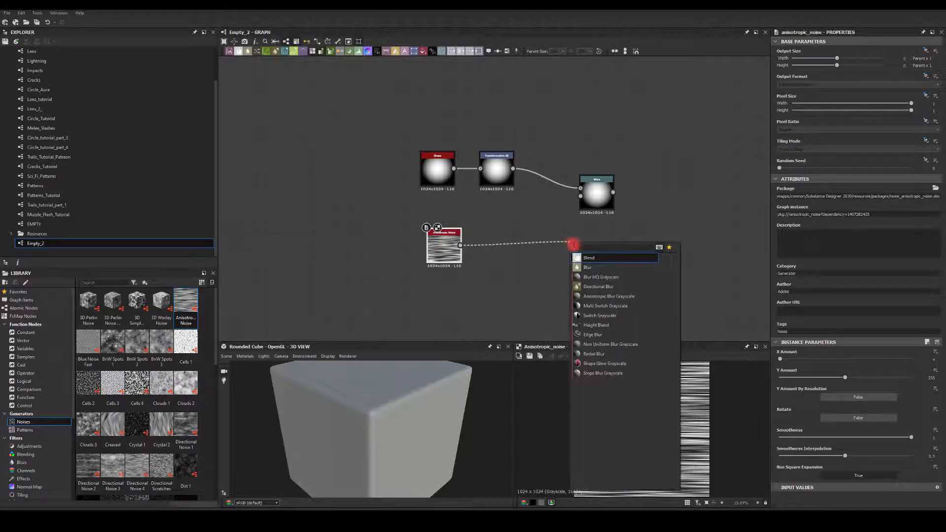
pyautogui.click(578, 266)
pyautogui.moveTo(576, 232); pyautogui.dragTo(580, 196)
pyautogui.doubleClick(597, 191)
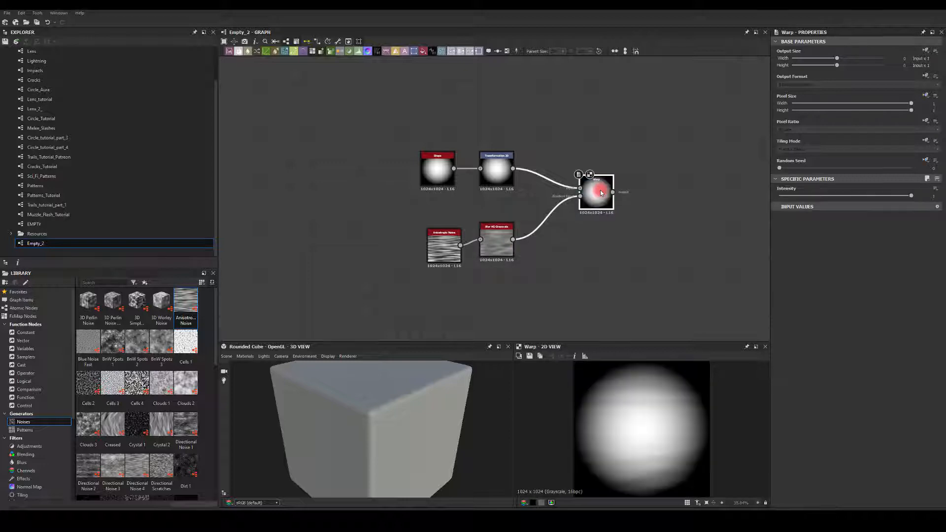
pyautogui.moveTo(497, 245); pyautogui.dragTo(491, 251)
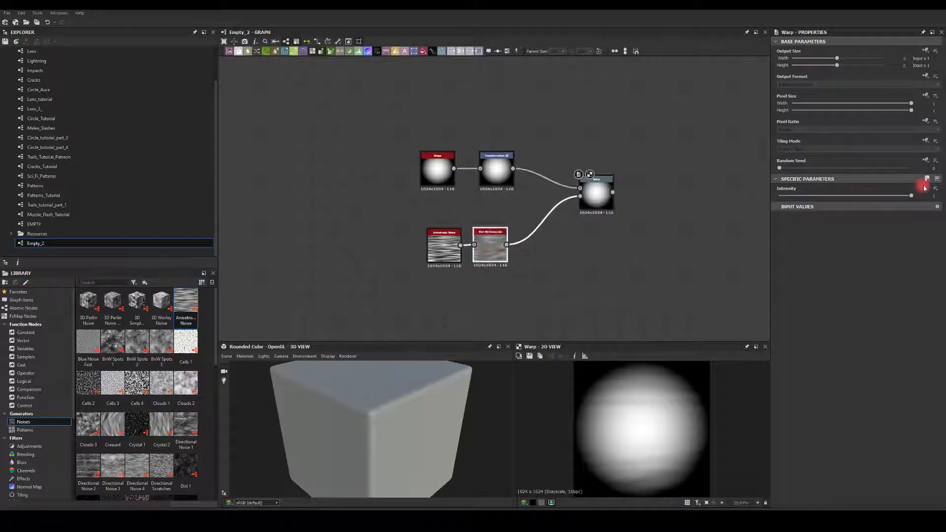
# Step: Increase the Warp's intensity and lower the Blur HQ Grayscale intensity to get sharper streaks
pyautogui.moveTo(937, 199); pyautogui.dragTo(891, 204)
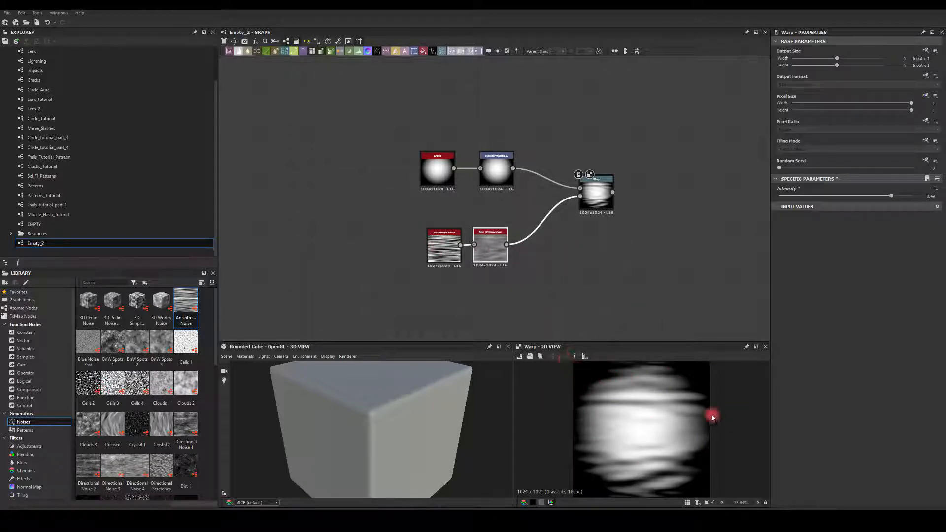
pyautogui.click(490, 249)
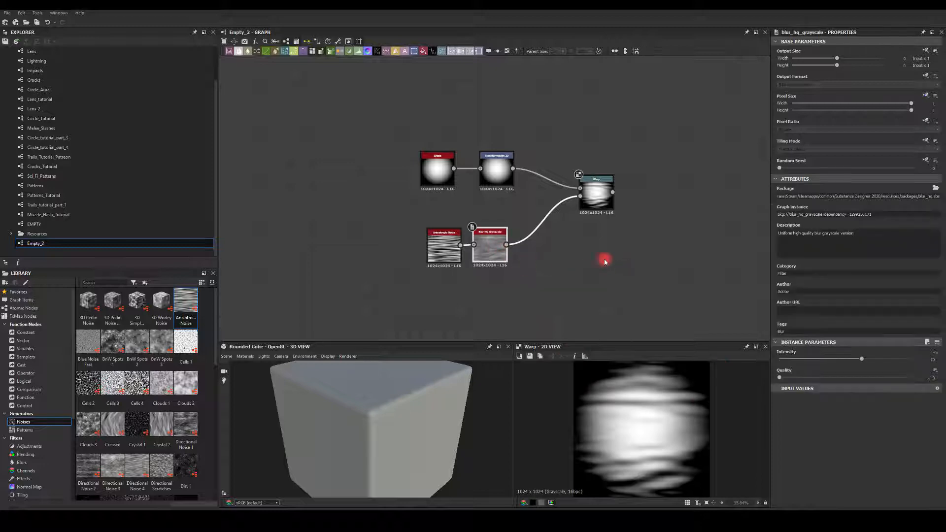
pyautogui.moveTo(841, 363)
pyautogui.mouseDown()
pyautogui.moveTo(811, 359)
pyautogui.moveTo(821, 360)
pyautogui.mouseUp()
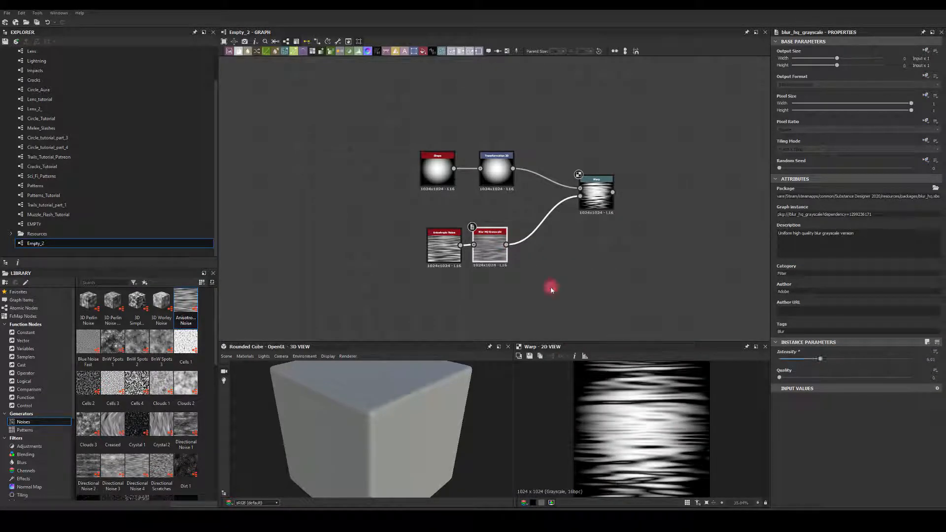
# Step: Set the Anisotropic Noise Y Amount to 54 and its X Amount to 2
pyautogui.click(442, 249)
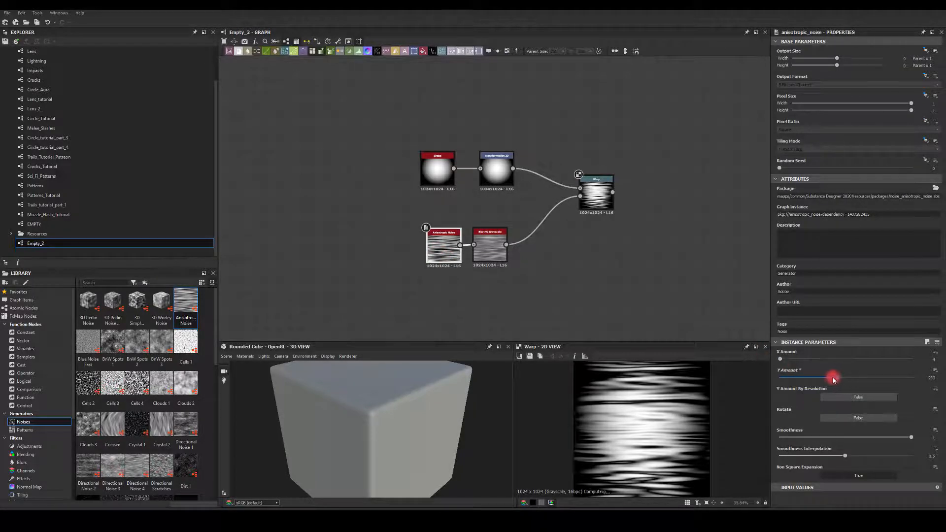
pyautogui.moveTo(833, 378); pyautogui.dragTo(794, 377)
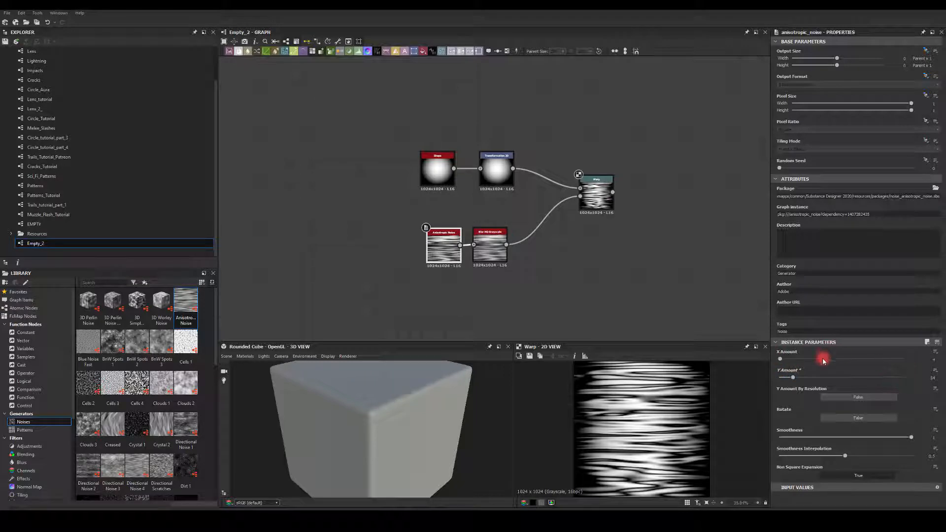
pyautogui.write('2')
pyautogui.press('Return')
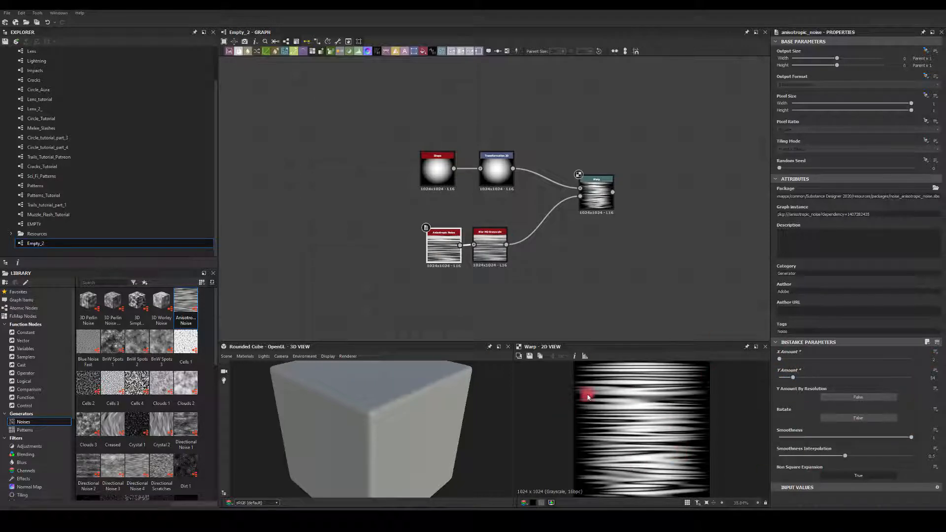
# Step: Shift the paraboloid up and to the right in its Transformation 2D node and set Tiling Mode to No Tiling
pyautogui.click(493, 165)
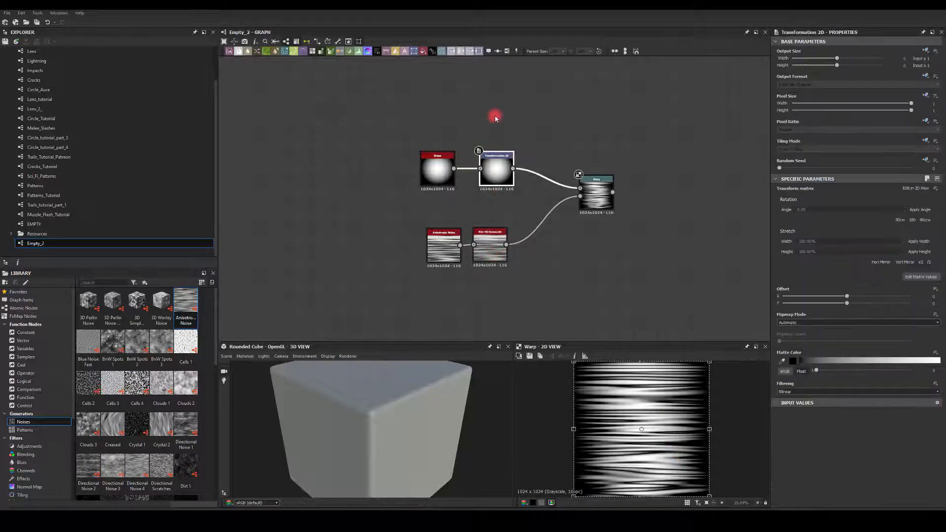
pyautogui.click(494, 180)
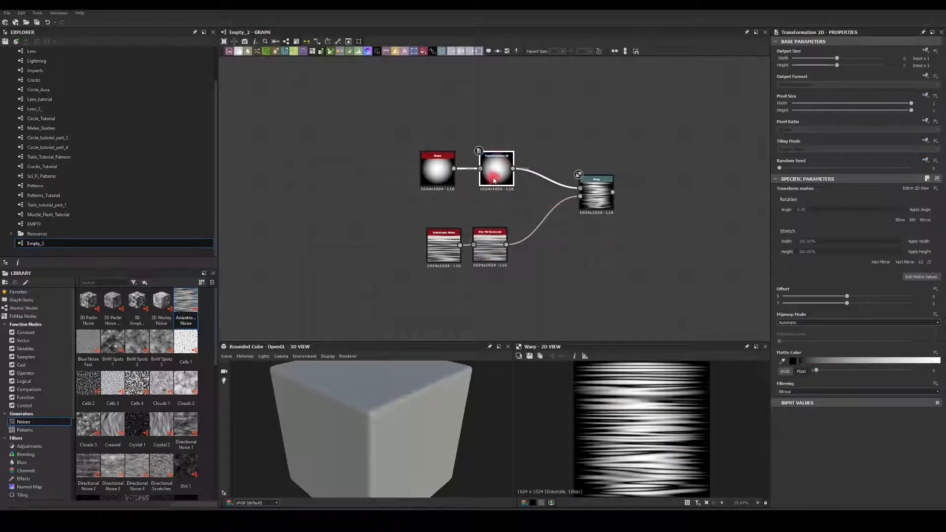
pyautogui.moveTo(623, 411); pyautogui.dragTo(657, 380)
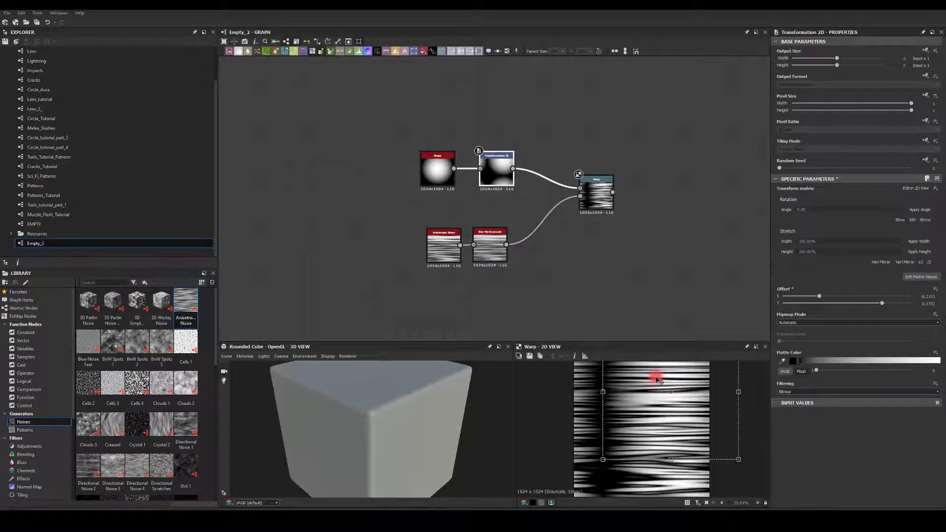
pyautogui.click(924, 141)
pyautogui.click(906, 169)
pyautogui.click(816, 150)
pyautogui.click(803, 156)
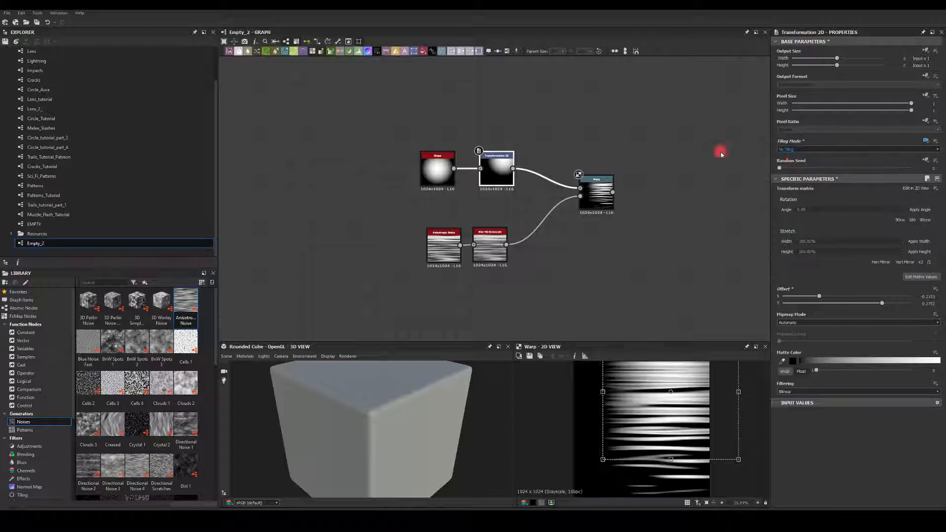
pyautogui.click(643, 186)
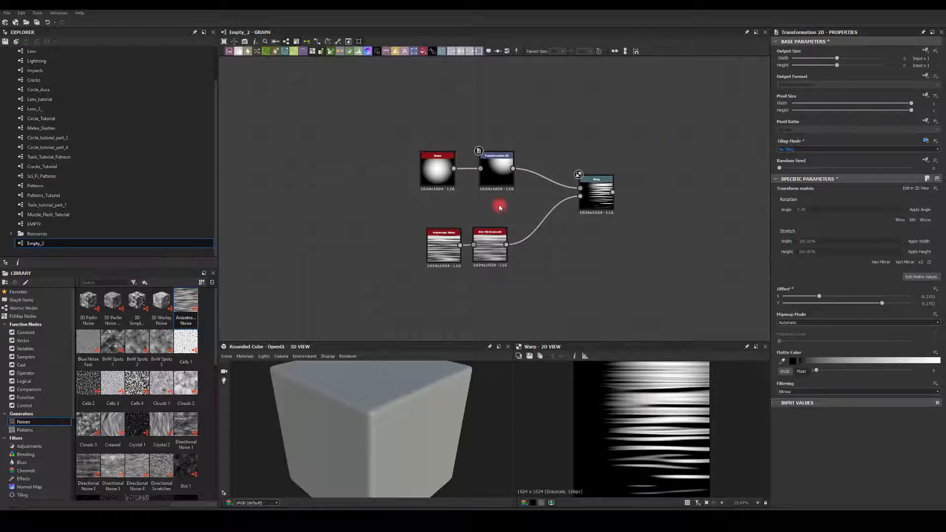
# Step: Move the paraboloid farther up and right in the Transformation 2D, and stretch it horizontally to the image's left edge
pyautogui.click(492, 173)
pyautogui.moveTo(648, 391); pyautogui.dragTo(699, 364)
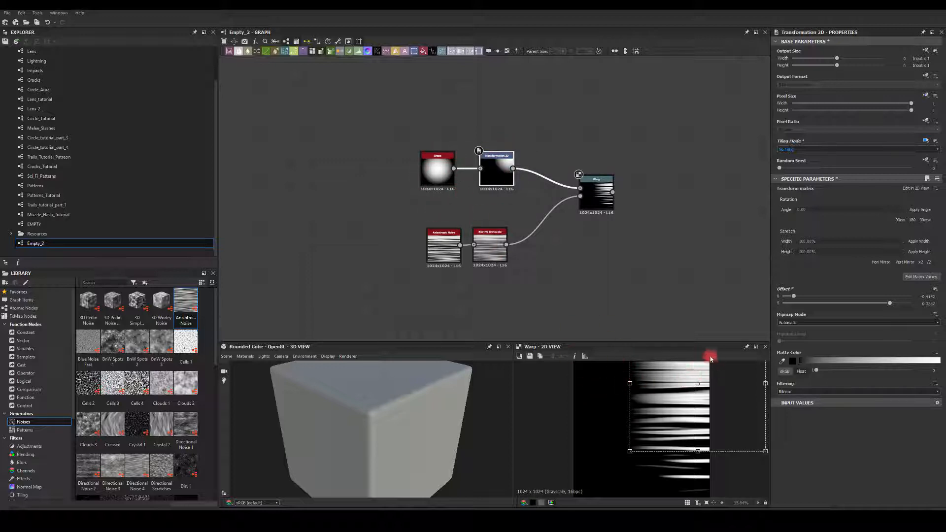
pyautogui.moveTo(625, 382); pyautogui.dragTo(576, 390)
pyautogui.click(598, 295)
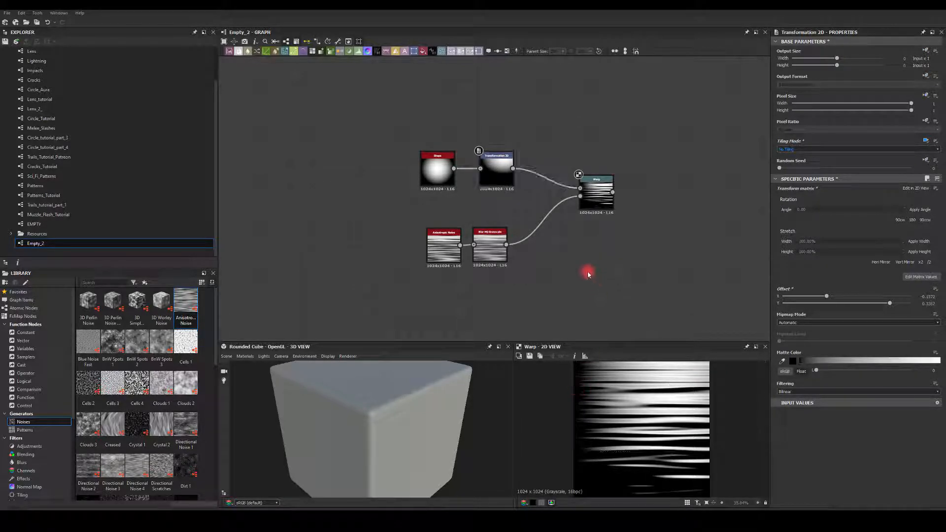
# Step: Append a Histogram Scan node to the Warp and set its Position to 0.46
pyautogui.moveTo(598, 194); pyautogui.dragTo(581, 205)
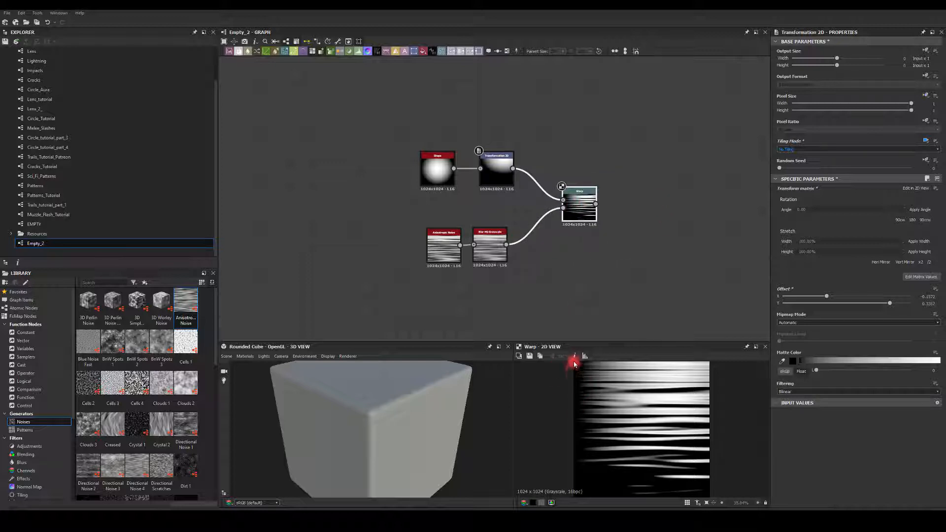
pyautogui.scroll(-1, 673, 409)
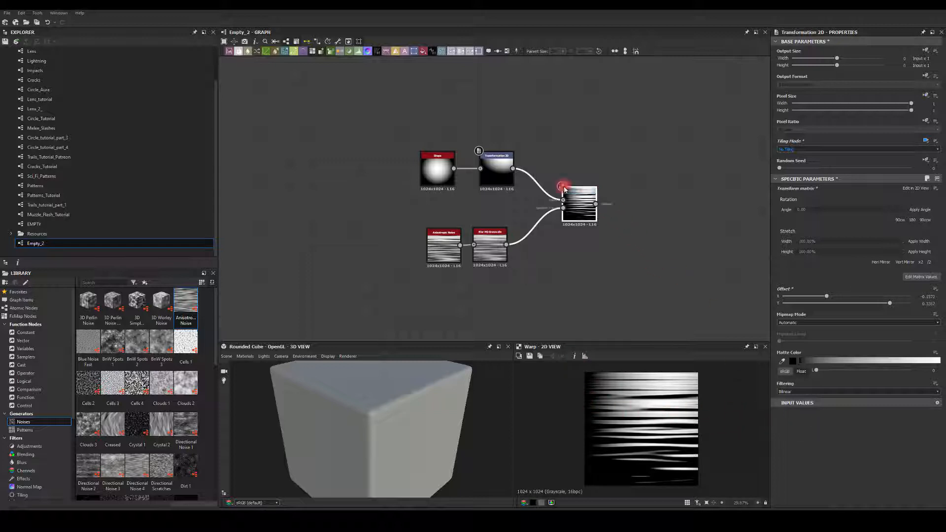
pyautogui.moveTo(595, 204); pyautogui.dragTo(640, 204)
pyautogui.write('scan')
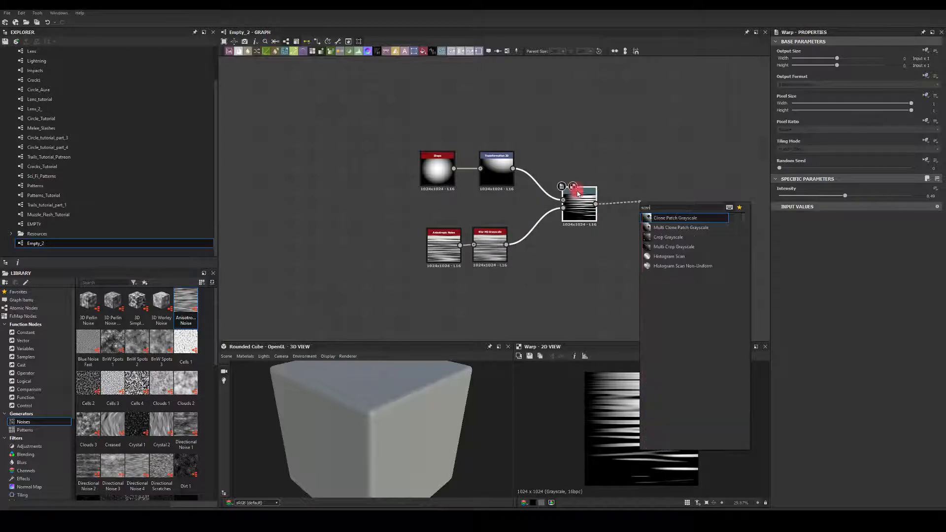
pyautogui.click(666, 257)
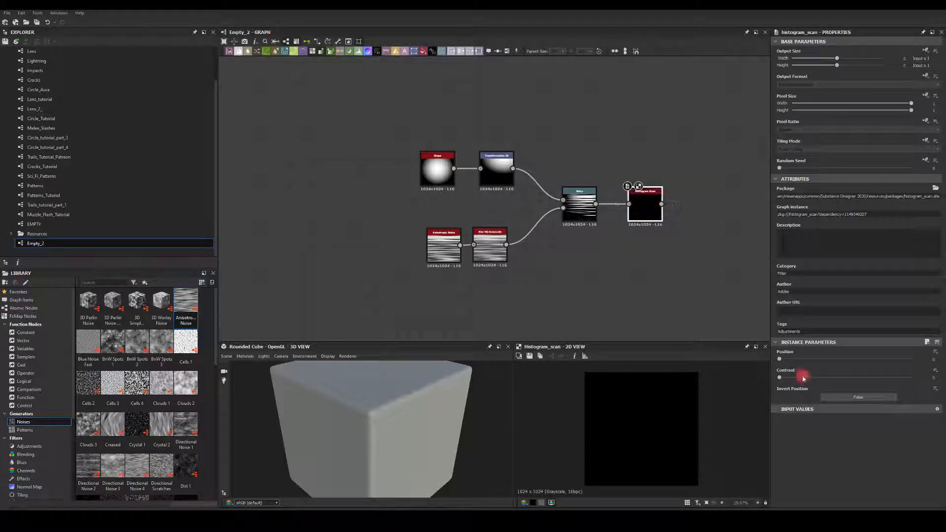
pyautogui.moveTo(780, 362)
pyautogui.mouseDown()
pyautogui.moveTo(830, 363)
pyautogui.moveTo(830, 382)
pyautogui.moveTo(800, 385)
pyautogui.moveTo(914, 377)
pyautogui.moveTo(764, 380)
pyautogui.mouseUp()
pyautogui.moveTo(831, 364)
pyautogui.mouseDown()
pyautogui.moveTo(822, 363)
pyautogui.moveTo(841, 364)
pyautogui.mouseUp()
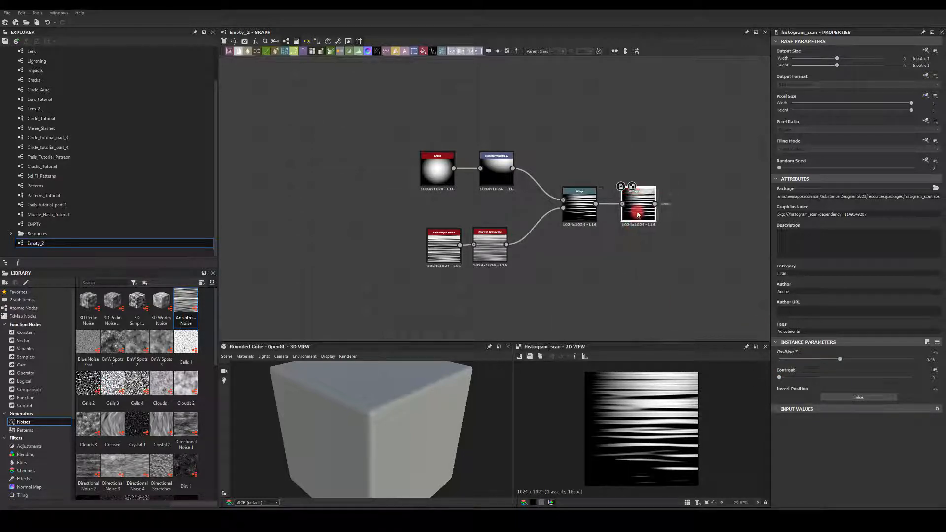
# Step: Append a Transformation 2D node to the Histogram Scan, keeping its transform at the default
pyautogui.moveTo(633, 132); pyautogui.dragTo(527, 127, button='middle')
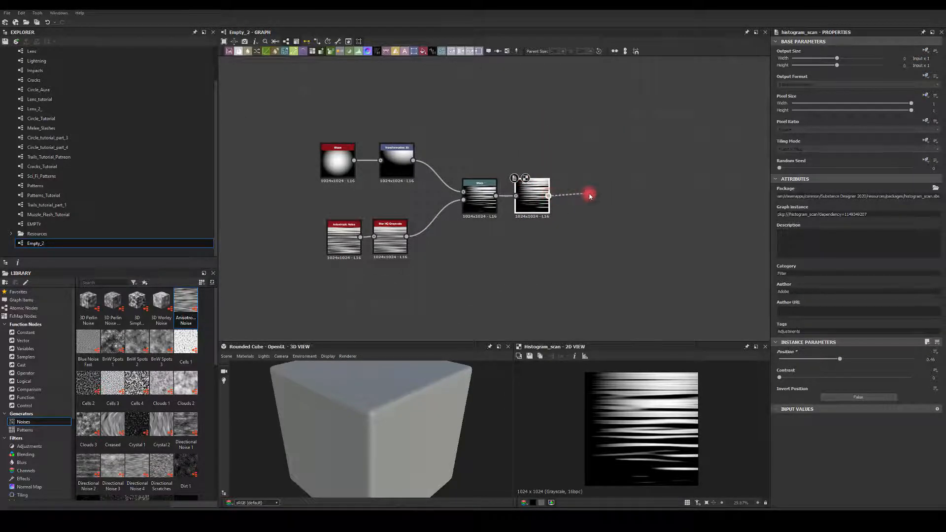
pyautogui.moveTo(589, 196); pyautogui.dragTo(590, 196)
pyautogui.write('tr')
pyautogui.click(613, 212)
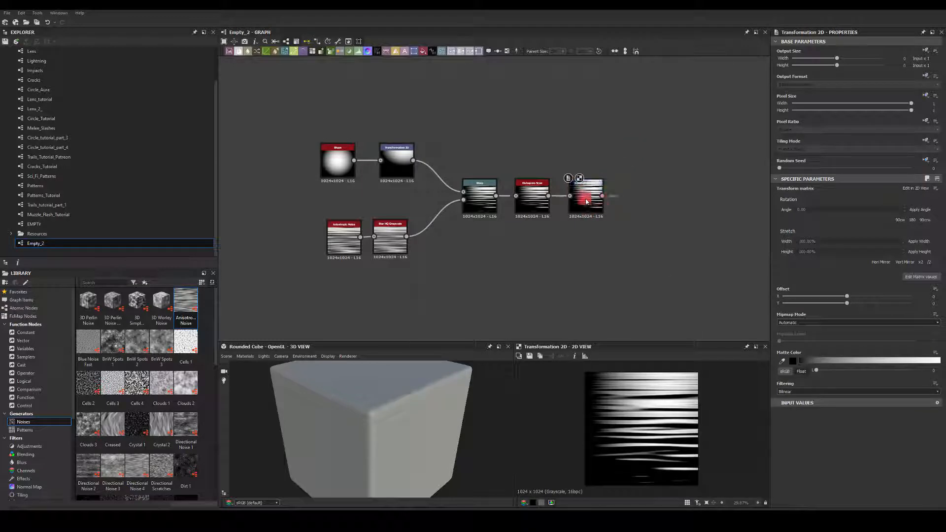
pyautogui.moveTo(622, 406)
pyautogui.mouseDown()
pyautogui.moveTo(655, 398)
pyautogui.moveTo(625, 397)
pyautogui.mouseUp()
pyautogui.hotkey('ctrl', 'z')
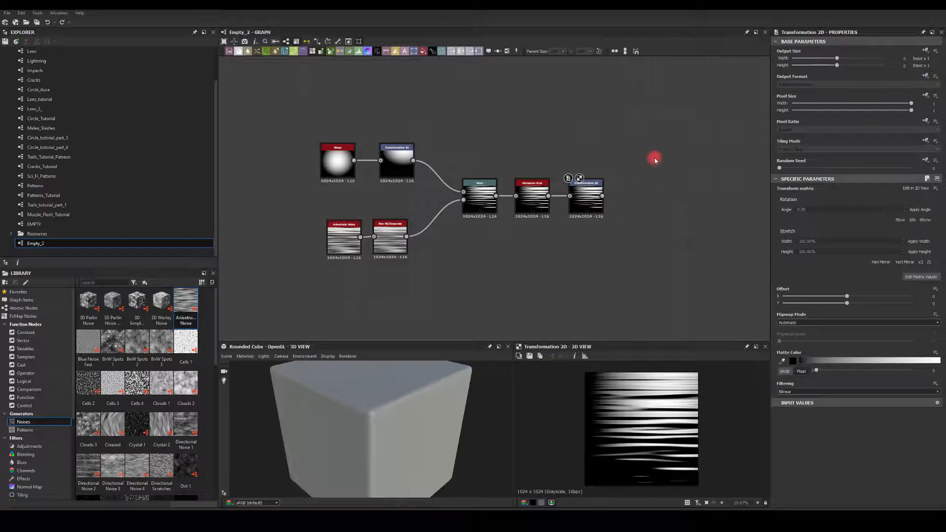
# Step: Add a Gradient Linear 1 node above the streak node chain
pyautogui.moveTo(656, 155); pyautogui.dragTo(634, 190, button='middle')
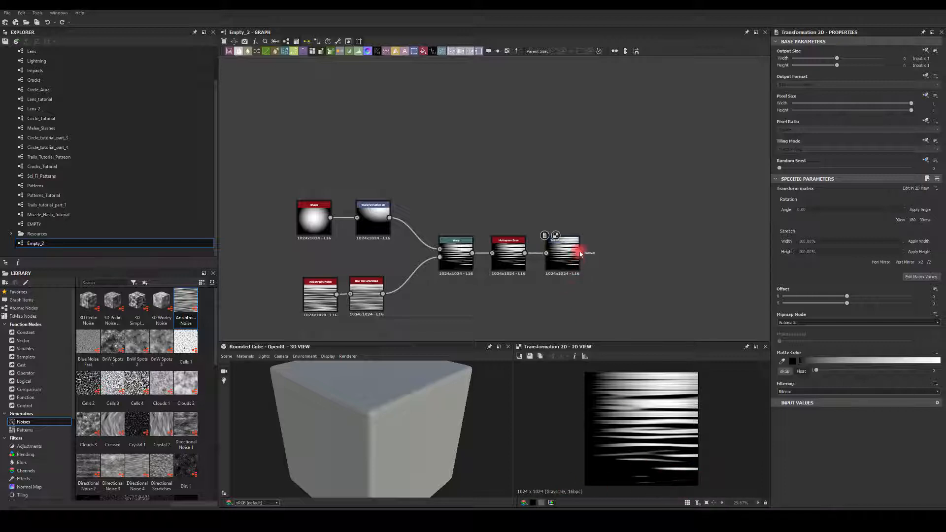
pyautogui.moveTo(581, 253); pyautogui.dragTo(624, 217)
pyautogui.press('space')
pyautogui.write('leb')
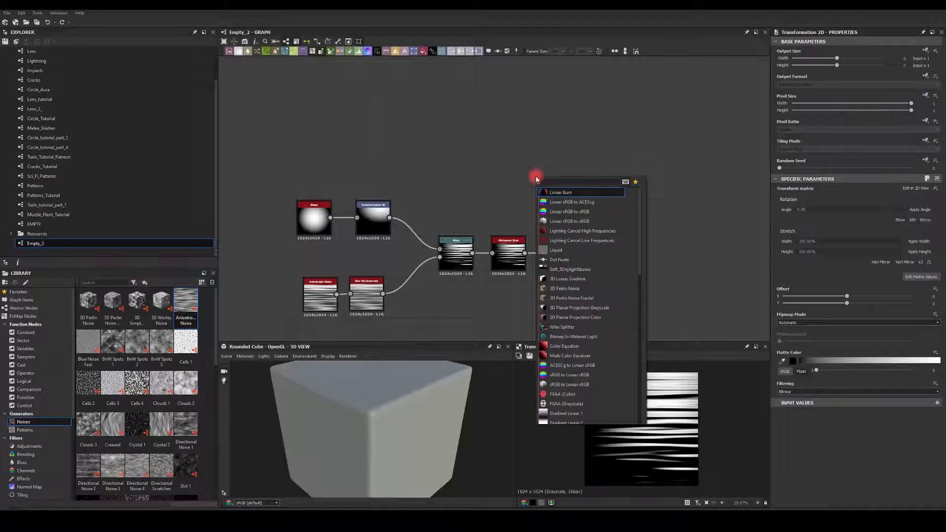
pyautogui.press('BackSpace')
pyautogui.press('BackSpace')
pyautogui.write('ineal')
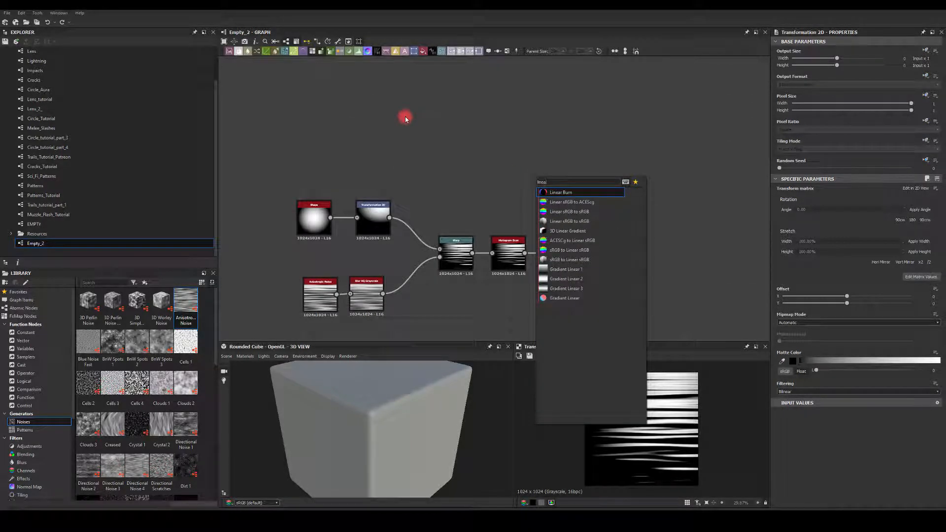
pyautogui.click(554, 269)
# Step: Append a Histogram Scan to the Gradient Linear 1 node and set its Position to 0.5
pyautogui.moveTo(538, 190)
pyautogui.mouseDown()
pyautogui.moveTo(525, 187)
pyautogui.moveTo(573, 176)
pyautogui.mouseUp()
pyautogui.write('scan')
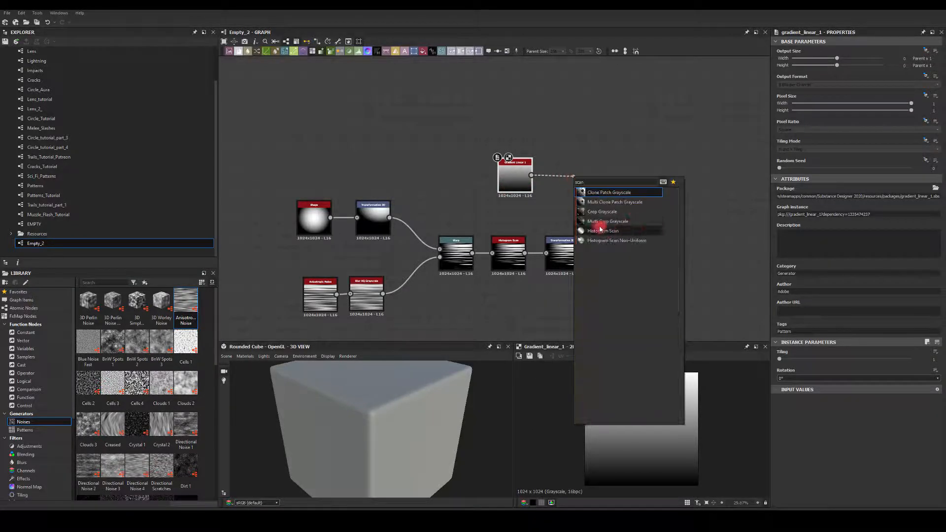
pyautogui.click(601, 230)
pyautogui.moveTo(575, 174); pyautogui.dragTo(565, 181)
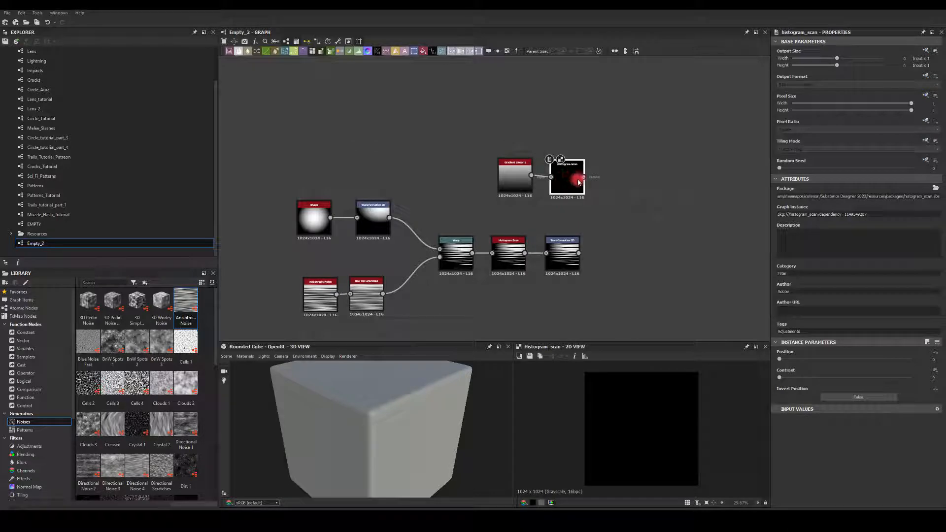
pyautogui.moveTo(780, 361); pyautogui.dragTo(846, 360)
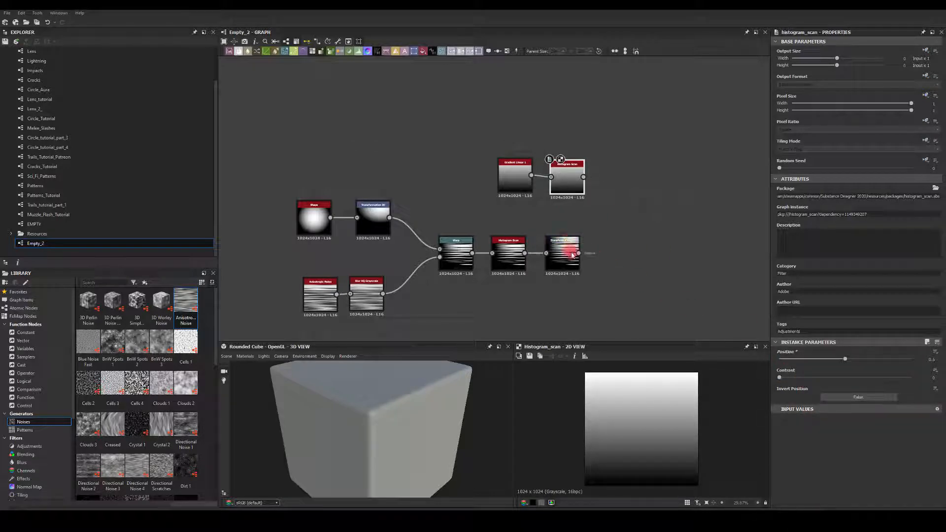
# Step: Blend the streaks' Transformation 2D output with the gradient's Histogram Scan as foreground, using the Multiply blending mode
pyautogui.moveTo(579, 253); pyautogui.dragTo(629, 231)
pyautogui.write('bl')
pyautogui.press('Return')
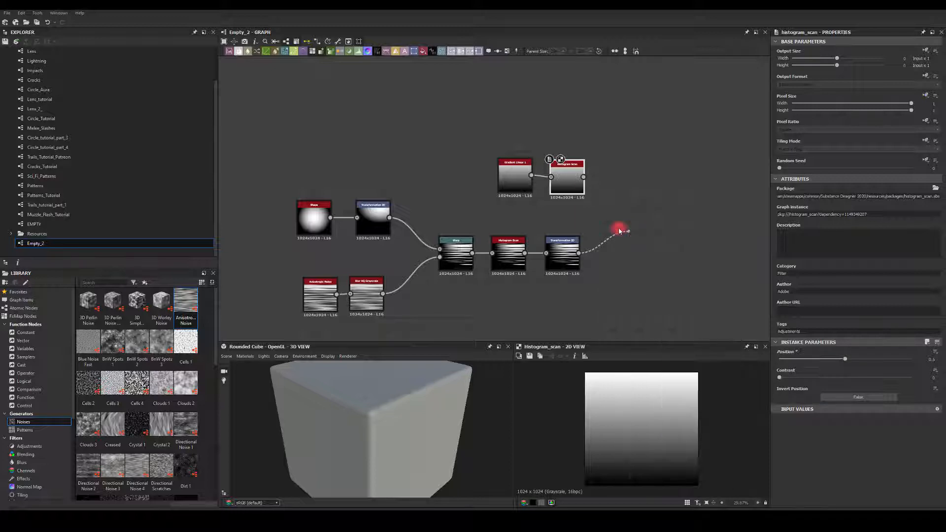
pyautogui.moveTo(583, 177); pyautogui.dragTo(629, 221)
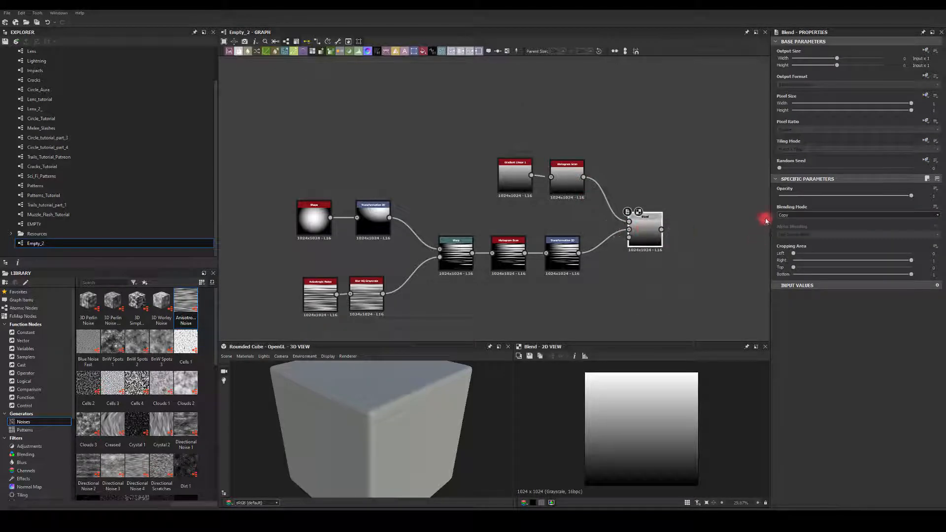
pyautogui.click(788, 215)
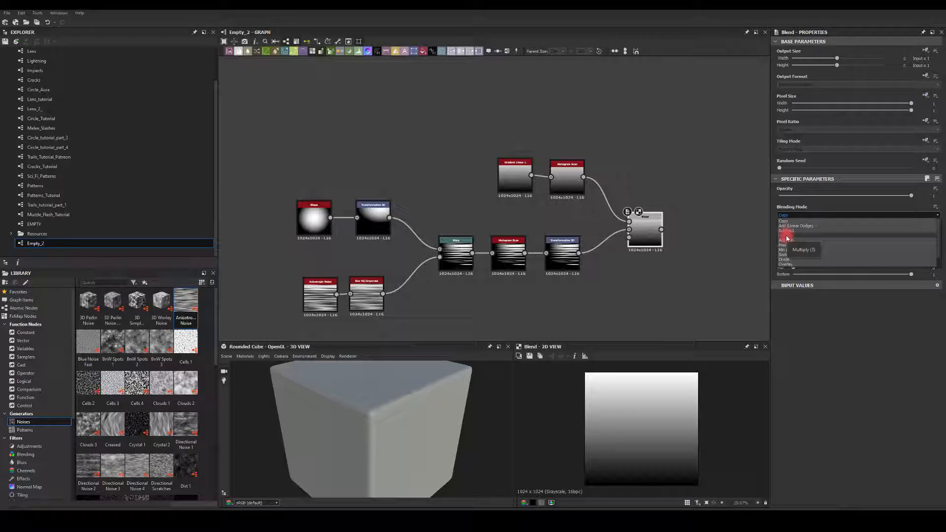
pyautogui.click(787, 239)
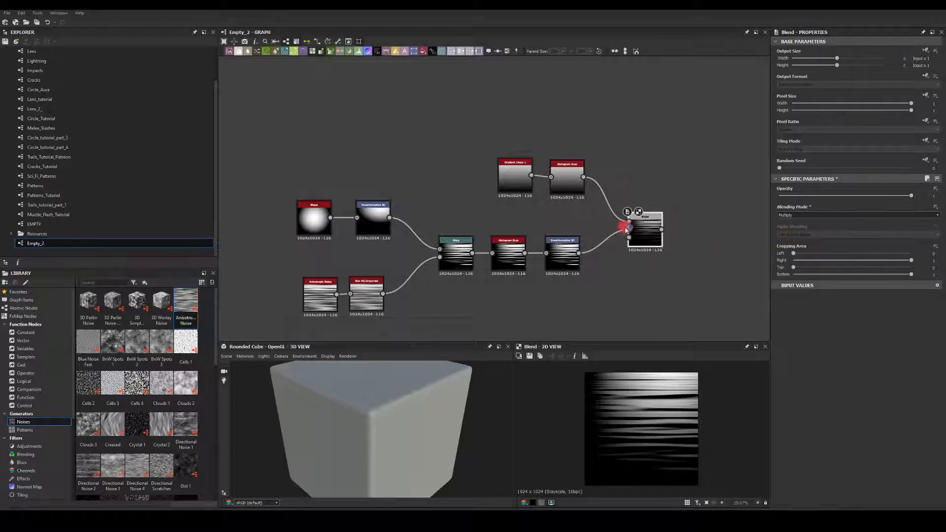
# Step: Set the gradient's Histogram Scan to Position 0.91 and Contrast 0.4
pyautogui.click(572, 180)
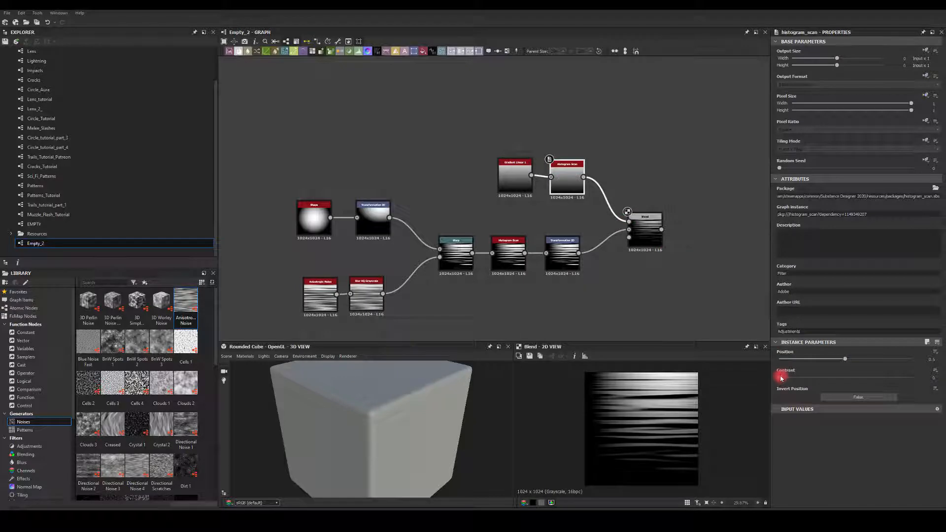
pyautogui.moveTo(781, 378); pyautogui.dragTo(899, 367)
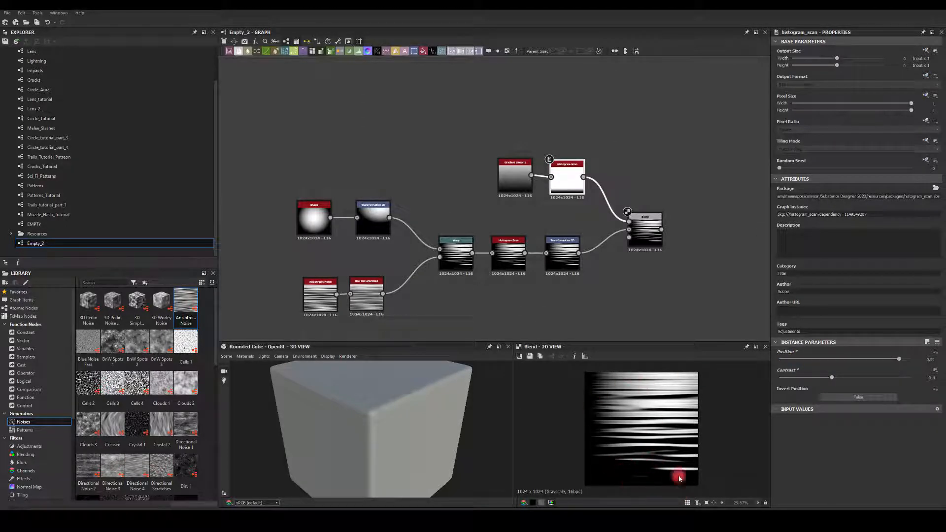
# Step: Append a Directional Blur node to the Blend and set its Intensity to 50
pyautogui.moveTo(677, 188); pyautogui.dragTo(577, 196, button='middle')
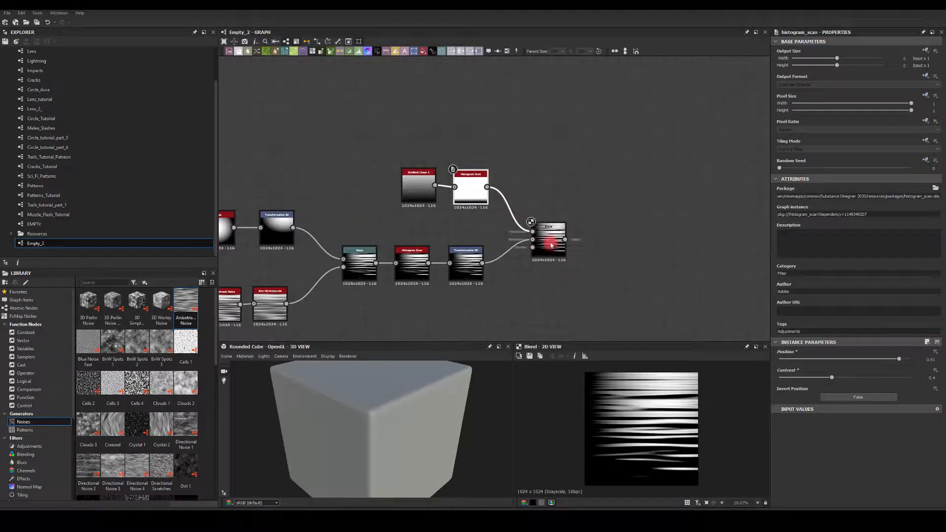
pyautogui.moveTo(551, 245); pyautogui.dragTo(623, 267)
pyautogui.write('dire')
pyautogui.click(651, 267)
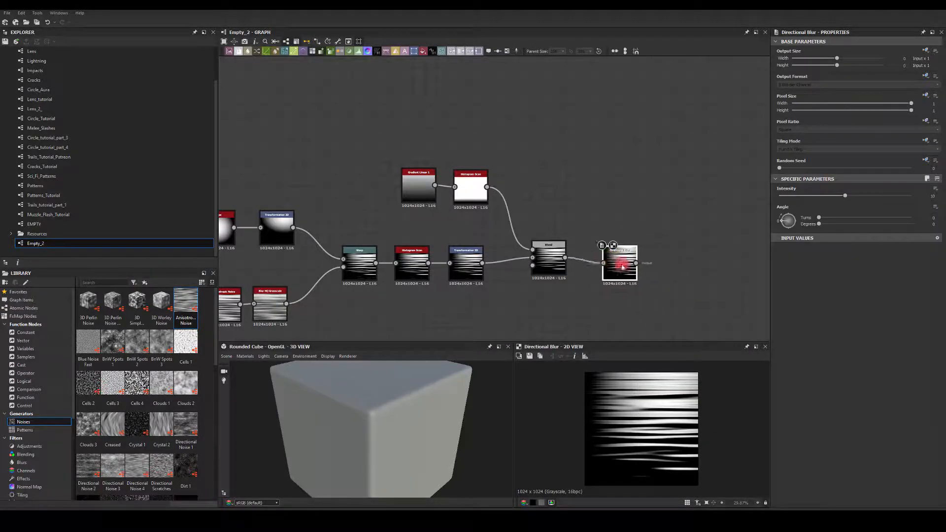
pyautogui.moveTo(846, 196); pyautogui.dragTo(943, 197)
pyautogui.doubleClick(930, 196)
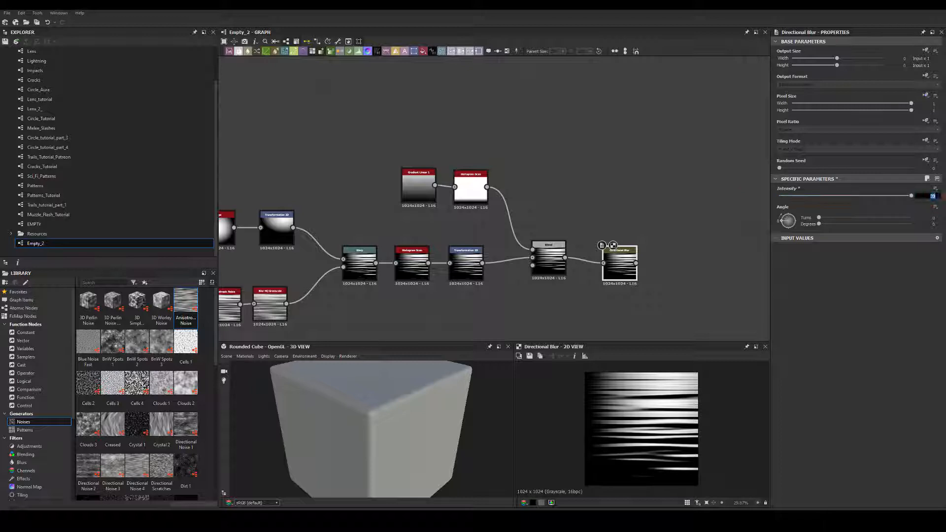
pyautogui.write('50')
pyautogui.press('Return')
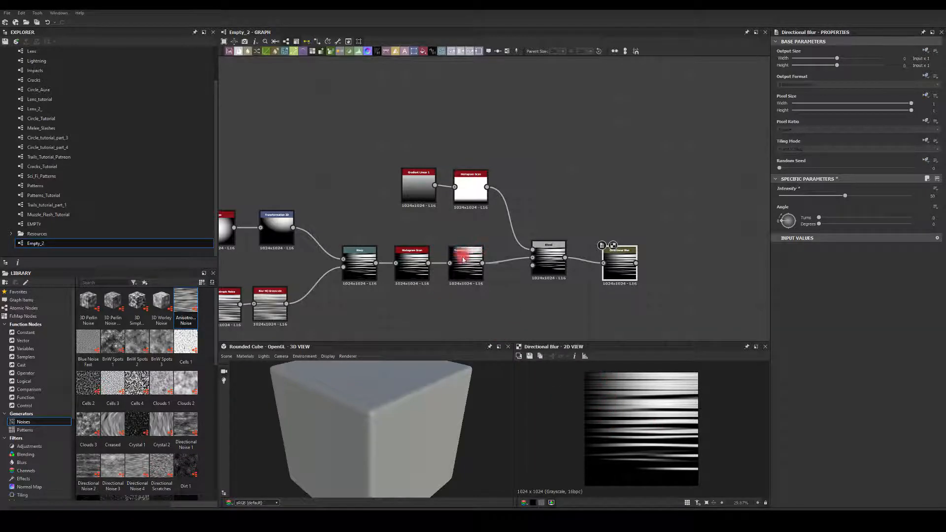
# Step: Shift the streaks horizontally in the Transformation 2D before the Blend, to an X offset of about -0.2
pyautogui.click(469, 266)
pyautogui.moveTo(625, 402); pyautogui.dragTo(641, 401)
pyautogui.click(674, 297)
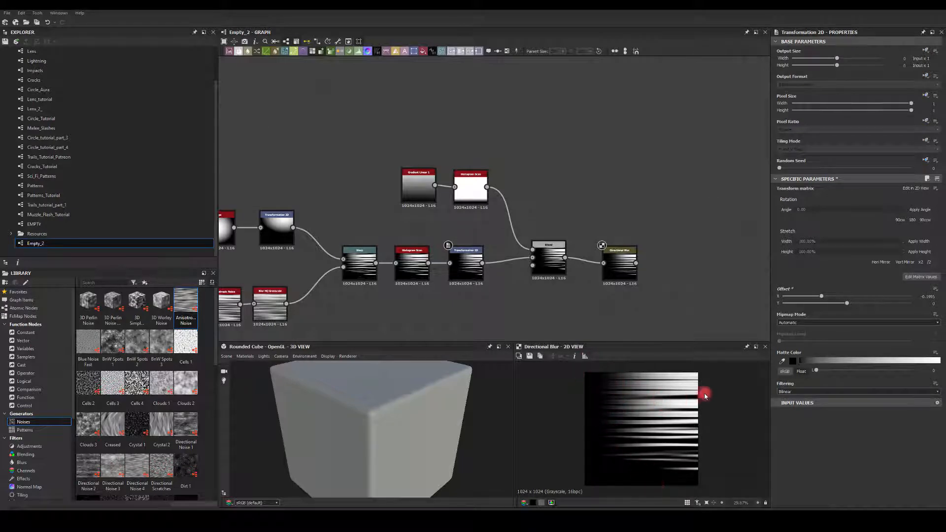
# Step: Append a second Blend node to the Directional Blur
pyautogui.moveTo(661, 220); pyautogui.dragTo(558, 201, button='middle')
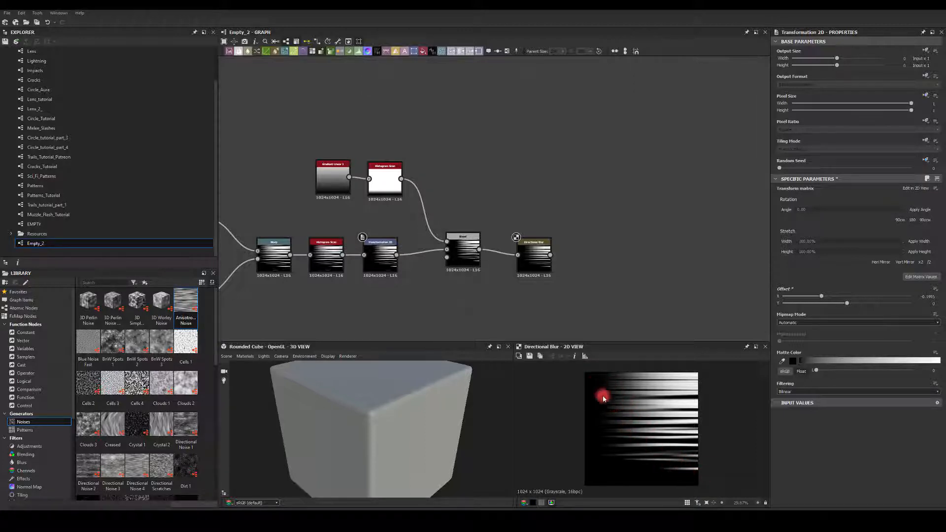
pyautogui.moveTo(550, 257); pyautogui.dragTo(591, 256)
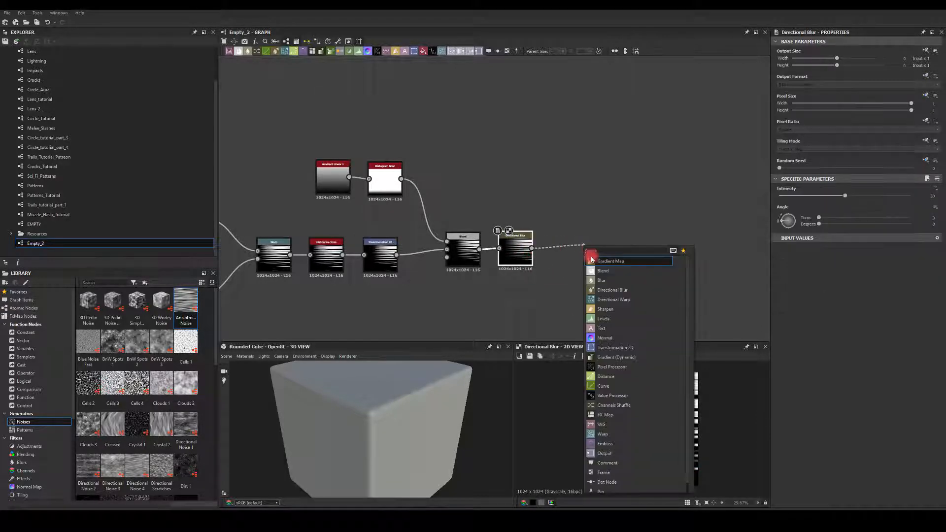
pyautogui.write('ble')
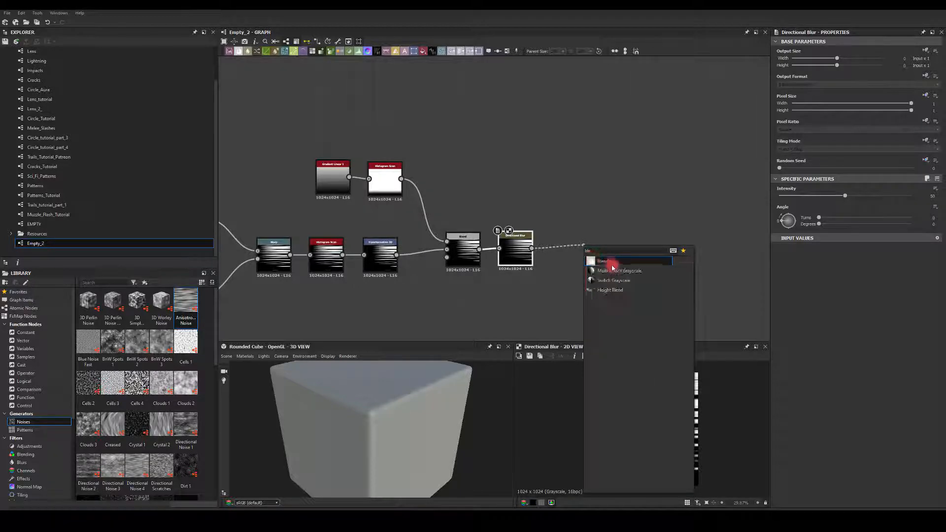
pyautogui.click(613, 268)
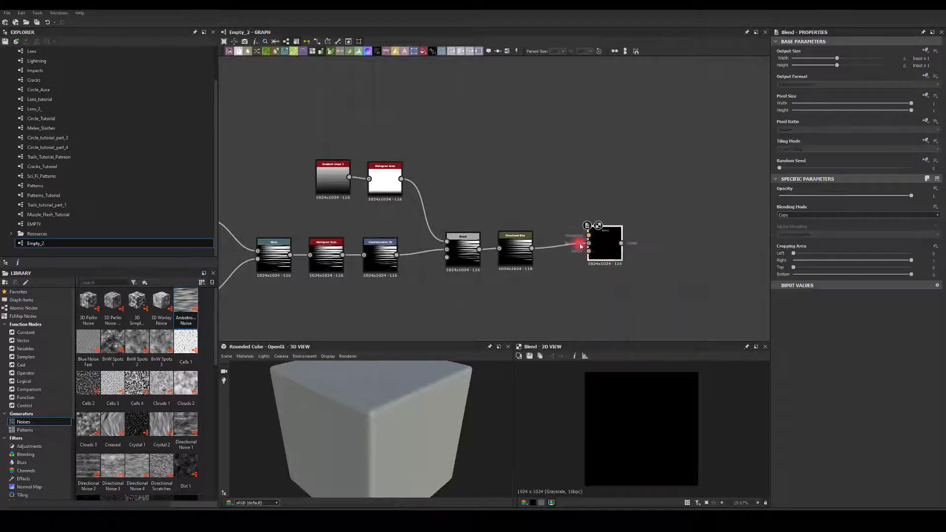
# Step: Add a second Gradient Linear 1 node above the Directional Blur and append a Histogram Scan with Position 0.44
pyautogui.press('space')
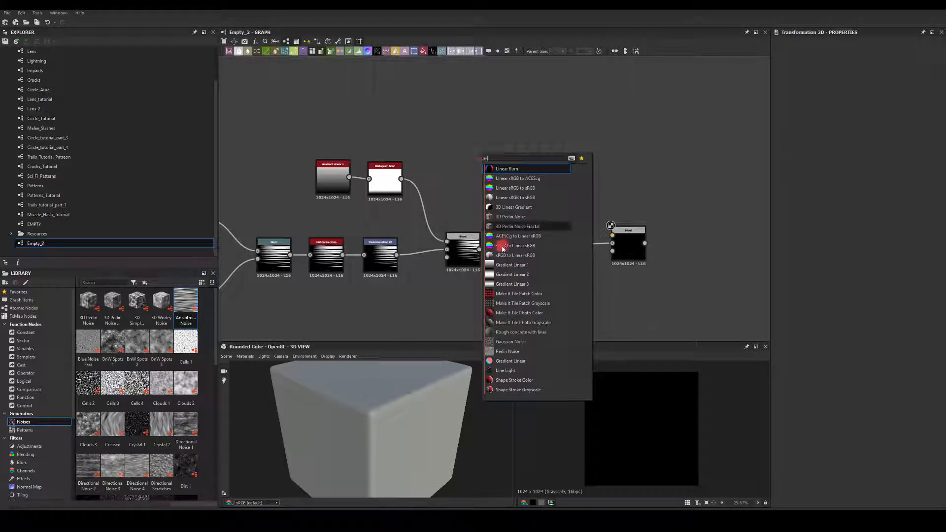
pyautogui.click(508, 265)
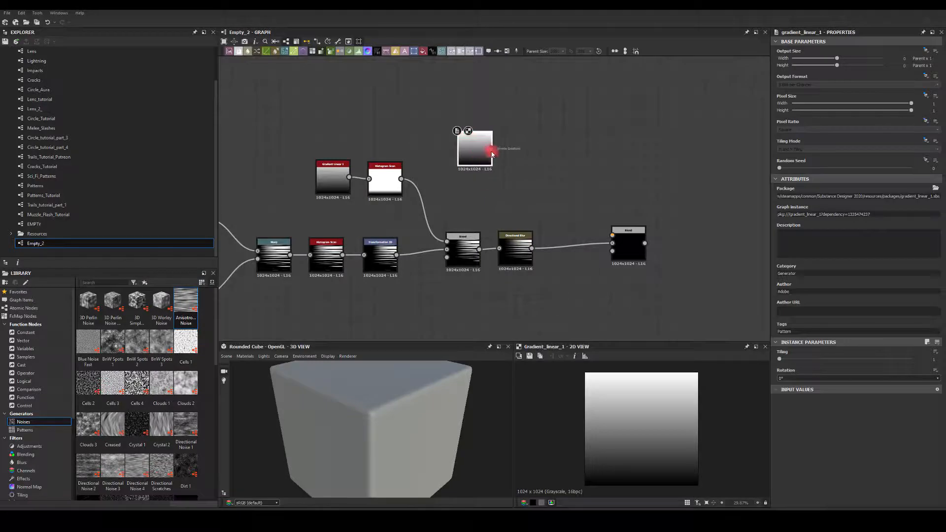
pyautogui.moveTo(492, 151); pyautogui.dragTo(532, 152)
pyautogui.write('scan')
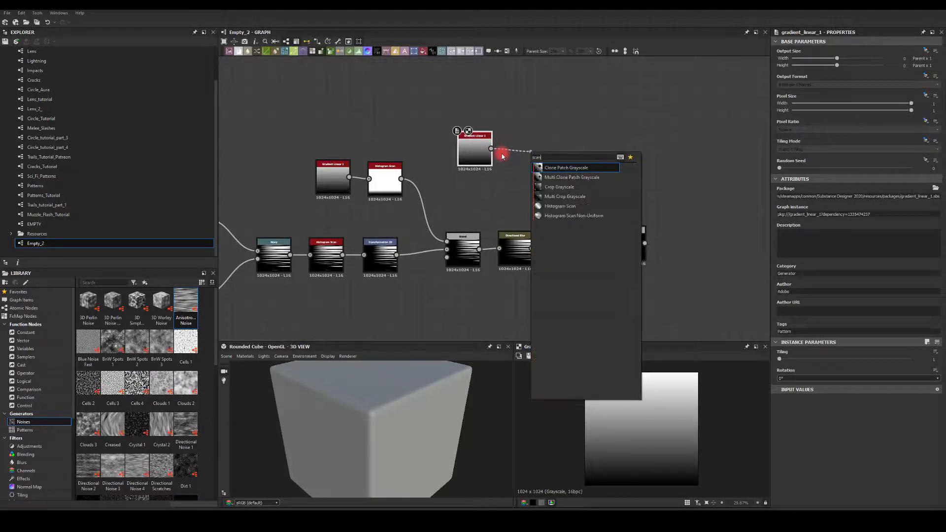
pyautogui.click(546, 206)
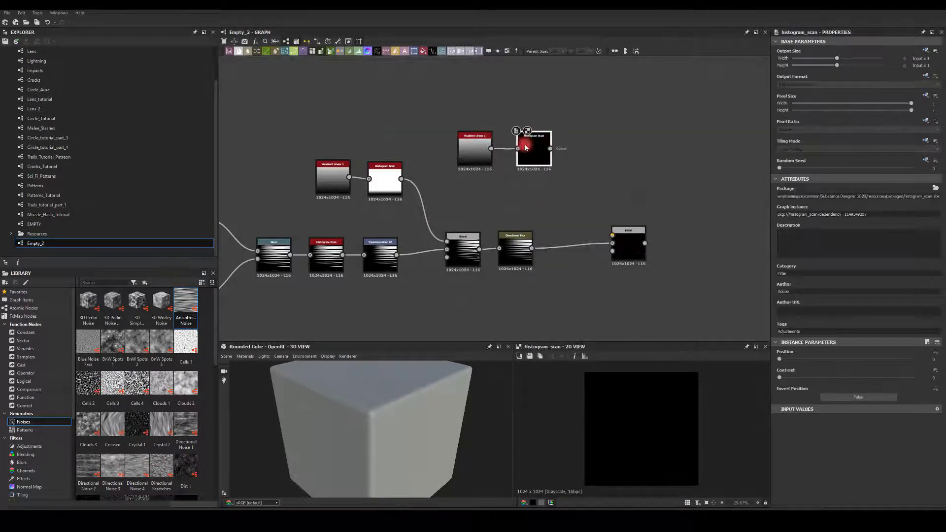
pyautogui.moveTo(779, 359); pyautogui.dragTo(838, 365)
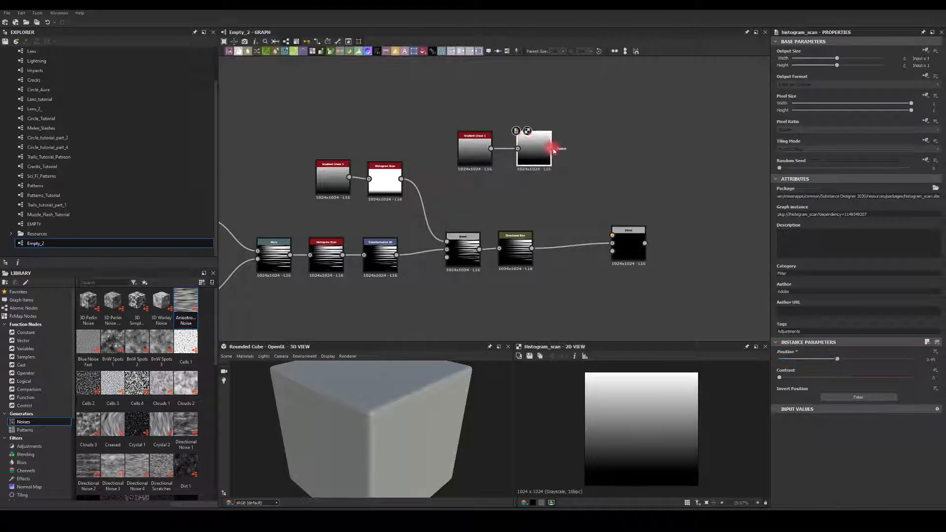
# Step: Append a Transformation 2D to the new Histogram Scan and rotate its gradient clockwise into a diagonal
pyautogui.moveTo(550, 148); pyautogui.dragTo(598, 151)
pyautogui.write('tr')
pyautogui.click(609, 164)
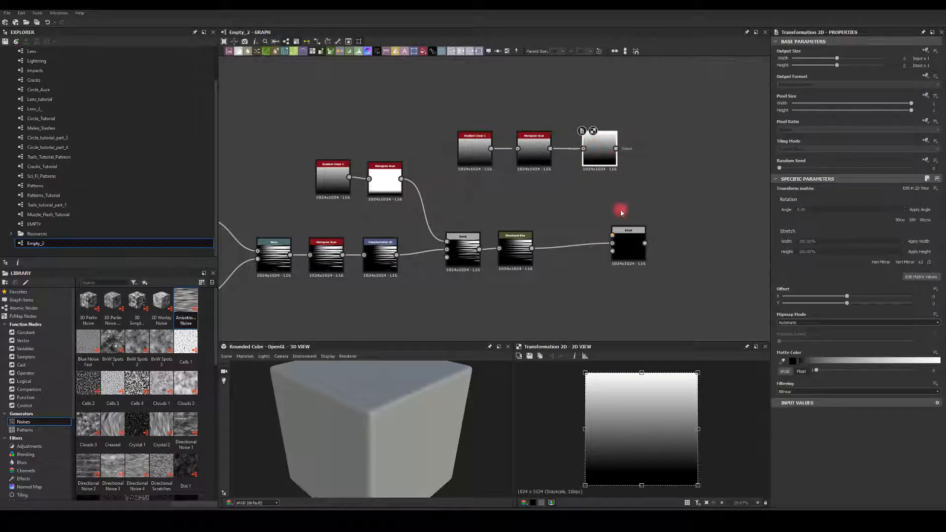
pyautogui.moveTo(720, 374); pyautogui.dragTo(740, 408)
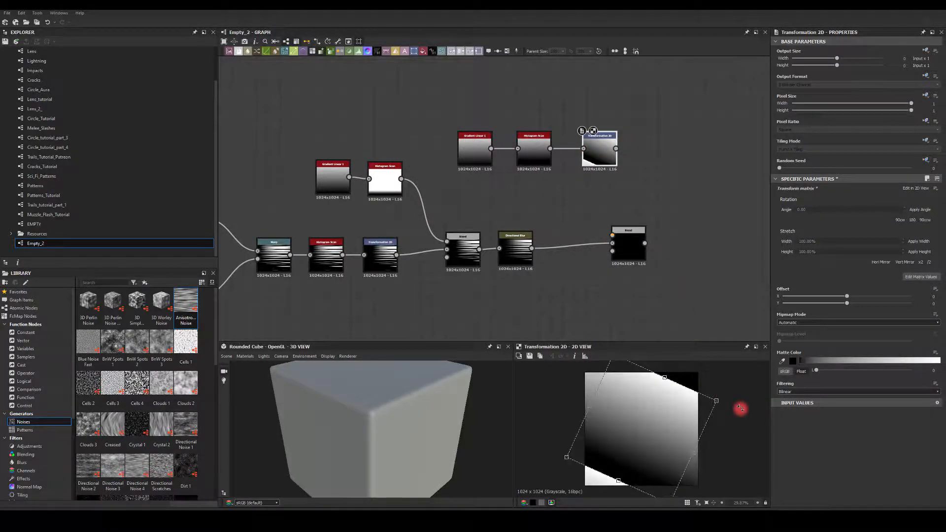
# Step: Set the gradient's Transformation 2D to No Tiling, and enlarge and shift the rotated gradient to cover the whole canvas
pyautogui.click(925, 143)
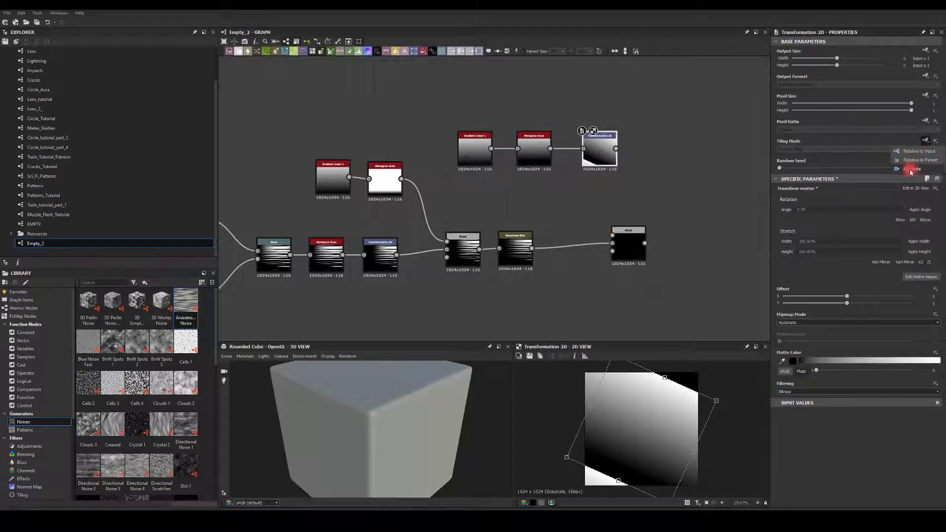
pyautogui.click(799, 152)
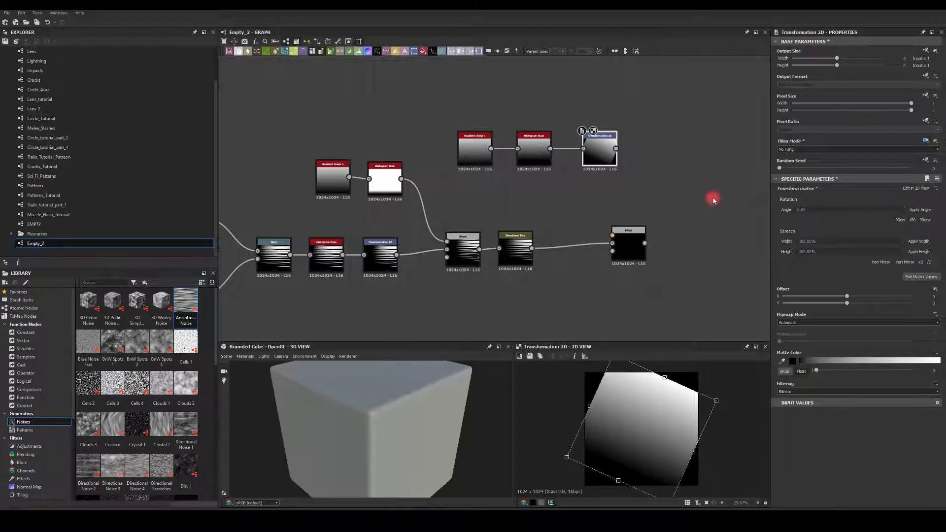
pyautogui.click(672, 271)
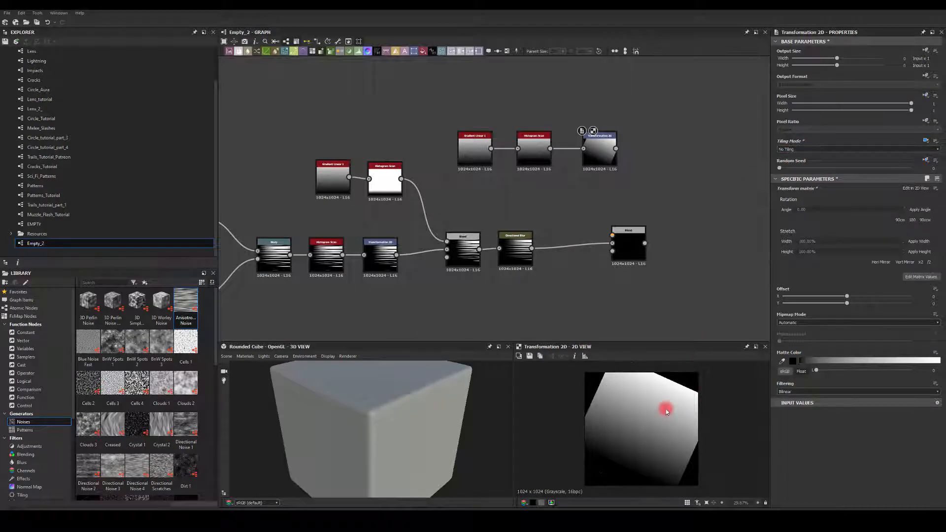
pyautogui.click(605, 153)
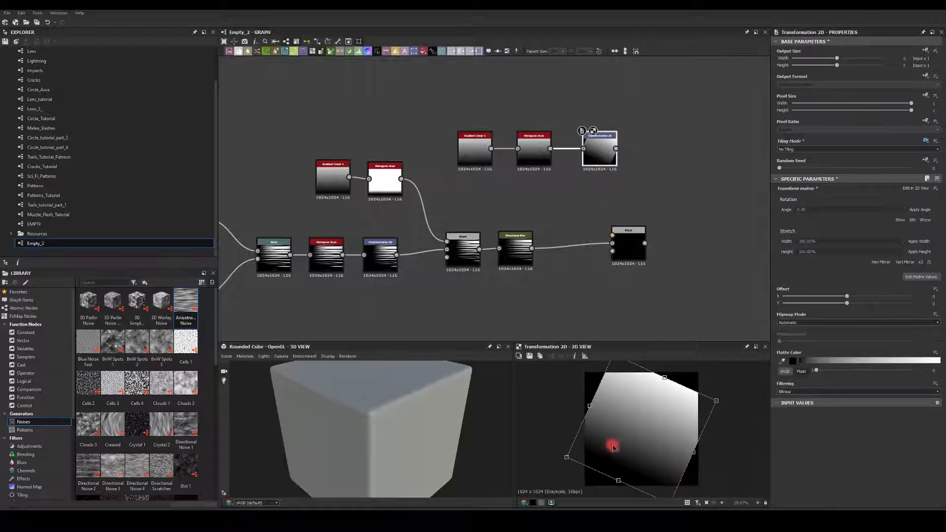
pyautogui.moveTo(610, 443); pyautogui.dragTo(694, 369)
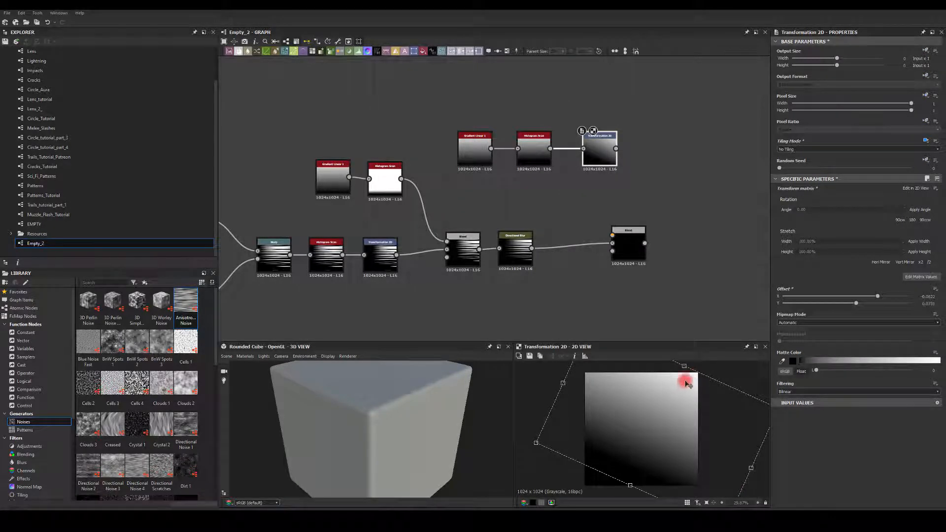
# Step: Connect the diagonal gradient to the second Blend's foreground input and set the blending mode to Multiply
pyautogui.moveTo(634, 259); pyautogui.dragTo(657, 258)
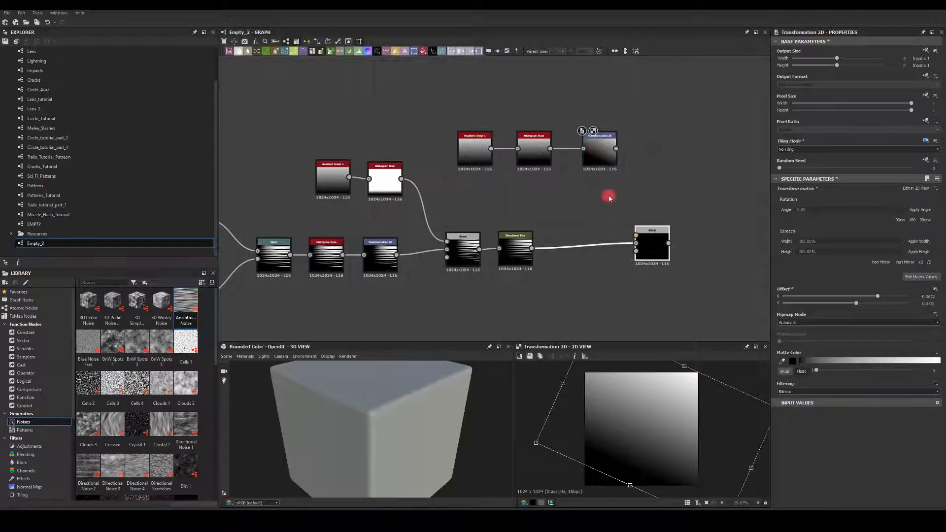
pyautogui.moveTo(617, 152); pyautogui.dragTo(637, 244)
pyautogui.click(652, 246)
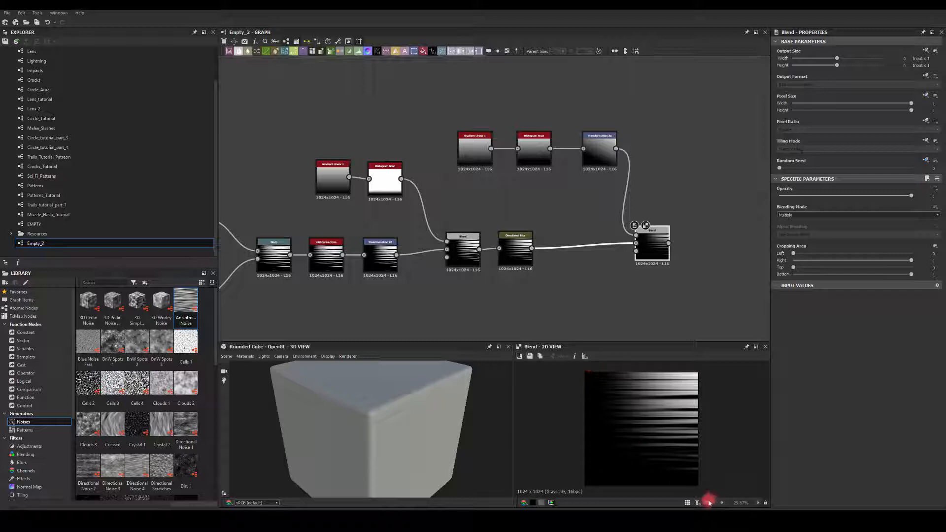
# Step: Rotate the diagonal gradient slightly counter-clockwise and set its Histogram Scan Position to 0.62
pyautogui.click(588, 139)
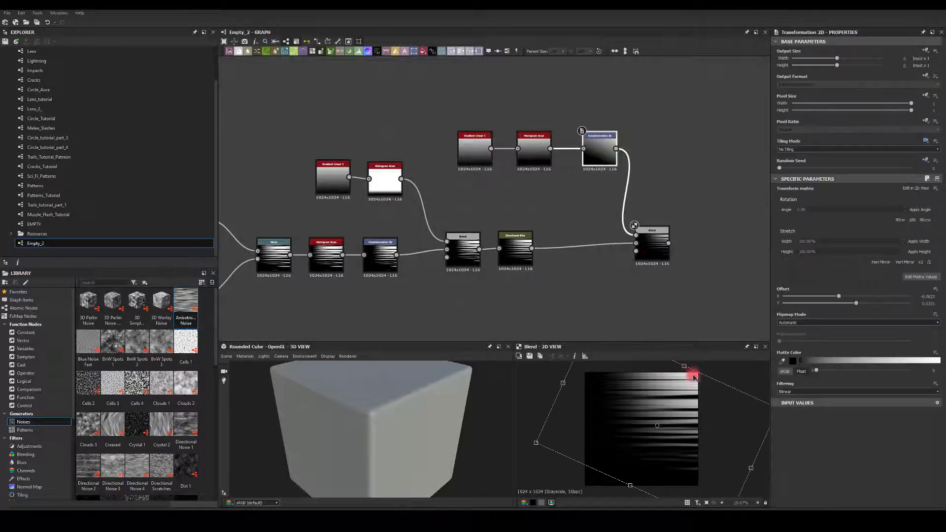
pyautogui.moveTo(724, 375)
pyautogui.mouseDown()
pyautogui.moveTo(706, 364)
pyautogui.moveTo(716, 365)
pyautogui.mouseUp()
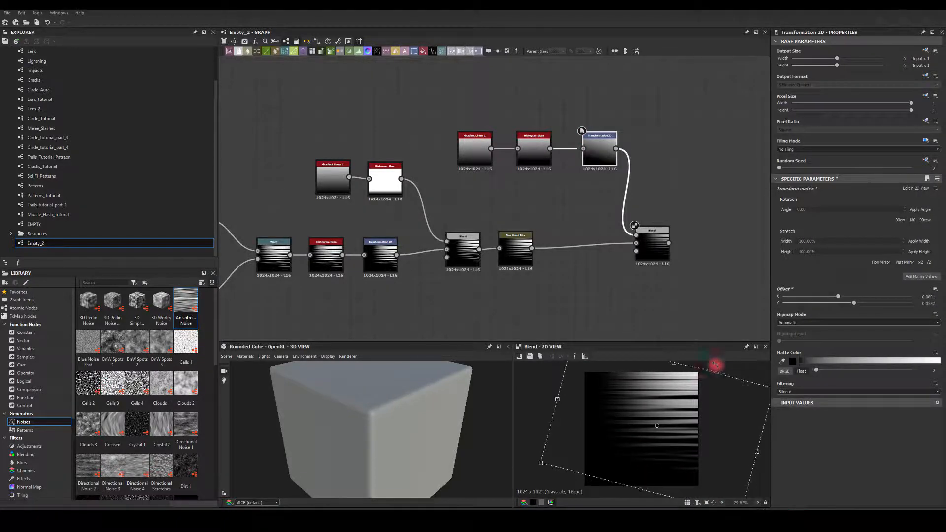
pyautogui.click(527, 149)
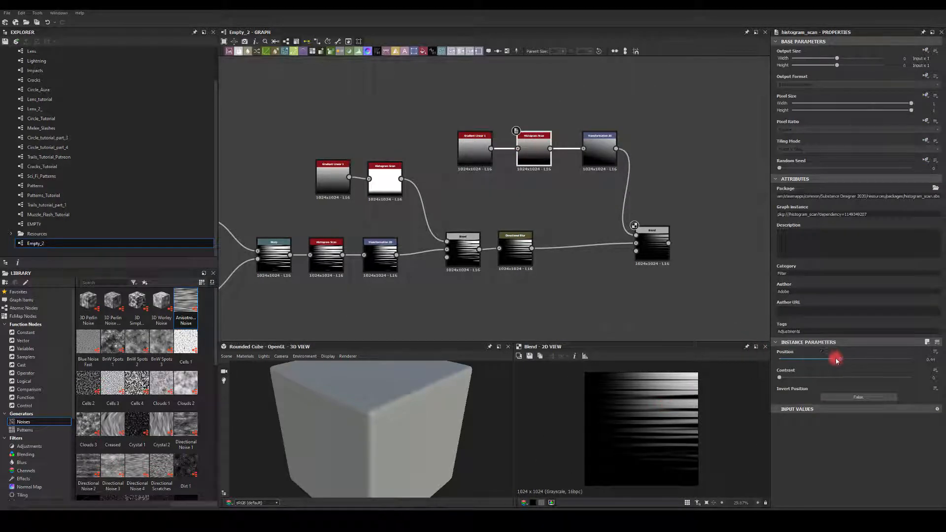
pyautogui.moveTo(836, 360); pyautogui.dragTo(861, 360)
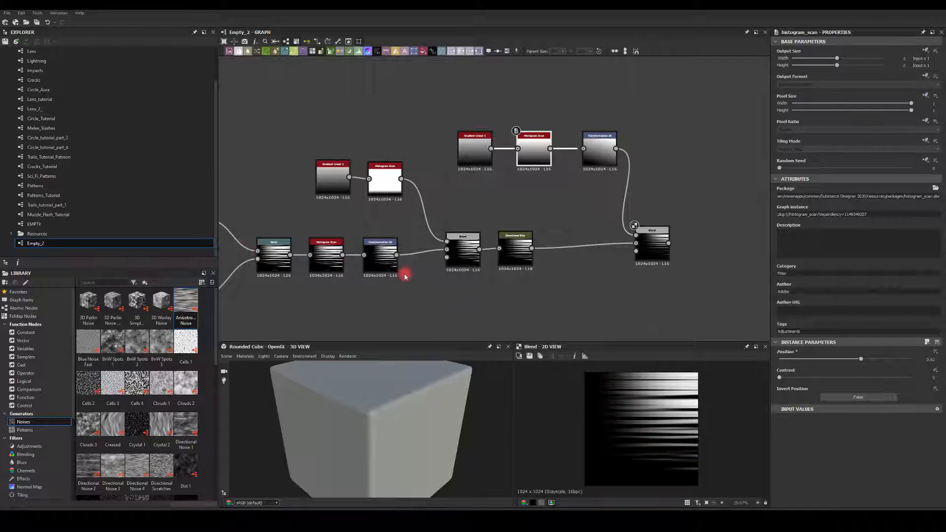
# Step: Shift the streaks in the Transformation 2D before the first Blend to an X offset of about -0.02
pyautogui.click(380, 255)
pyautogui.moveTo(660, 395)
pyautogui.mouseDown()
pyautogui.moveTo(664, 405)
pyautogui.moveTo(653, 399)
pyautogui.mouseUp()
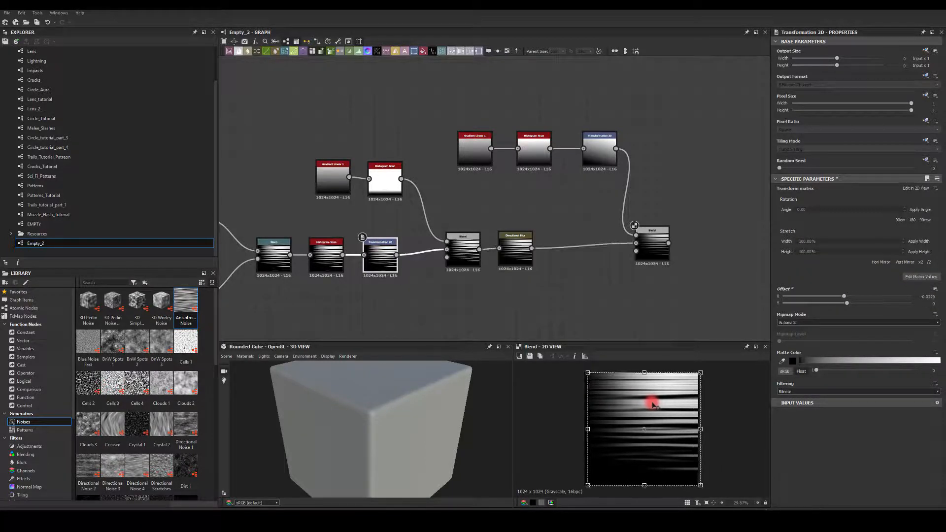
pyautogui.click(638, 297)
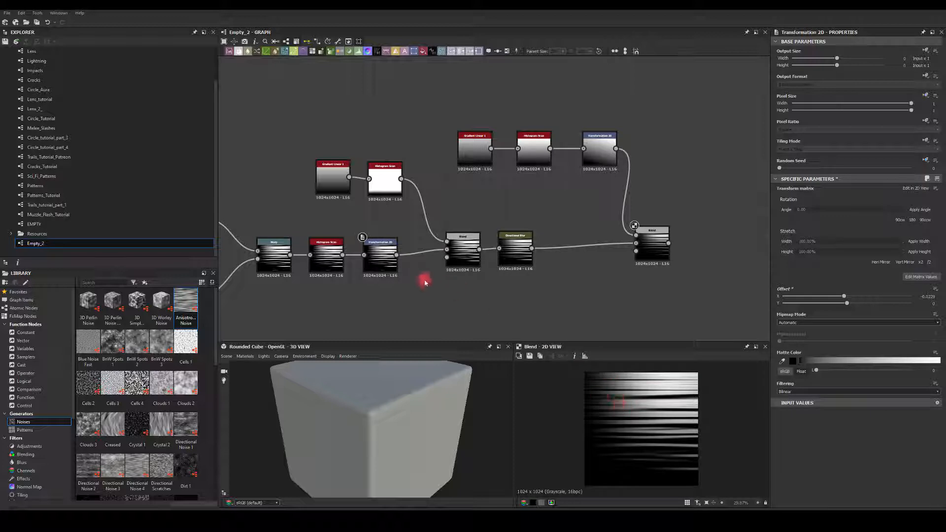
# Step: Shift the streaks in the Transformation 2D before the first Blend further sideways, to an X offset of about -0.1
pyautogui.moveTo(603, 399)
pyautogui.mouseDown()
pyautogui.moveTo(623, 400)
pyautogui.moveTo(619, 389)
pyautogui.moveTo(566, 383)
pyautogui.moveTo(594, 390)
pyautogui.mouseUp()
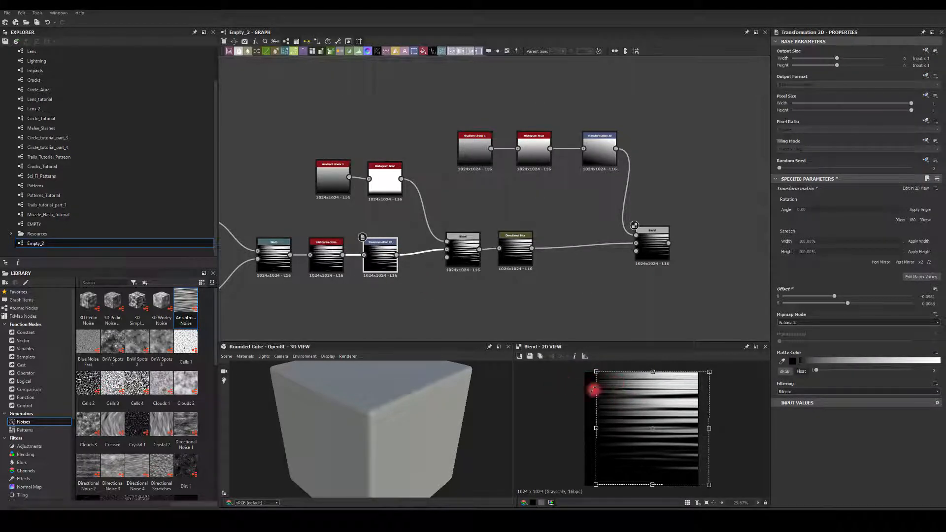
pyautogui.moveTo(715, 396); pyautogui.dragTo(734, 399)
pyautogui.click(693, 319)
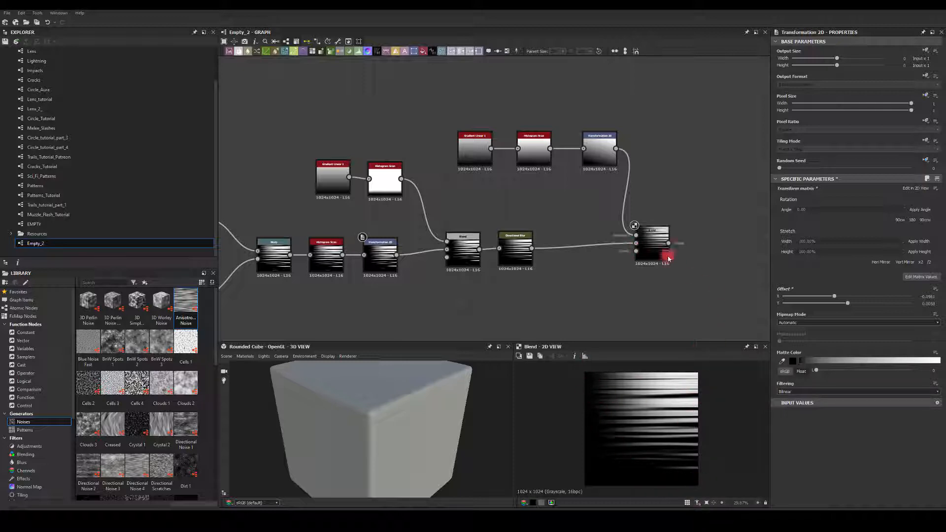
# Step: Add a third Blend node with the second Blend's output connected to its background input
pyautogui.moveTo(674, 280); pyautogui.dragTo(483, 277, button='middle')
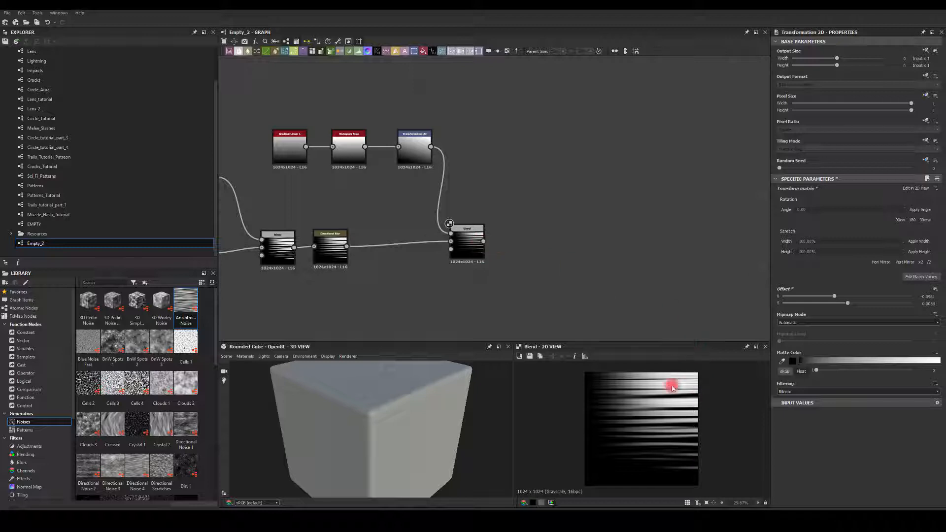
pyautogui.moveTo(487, 243); pyautogui.dragTo(570, 207)
pyautogui.write('bl')
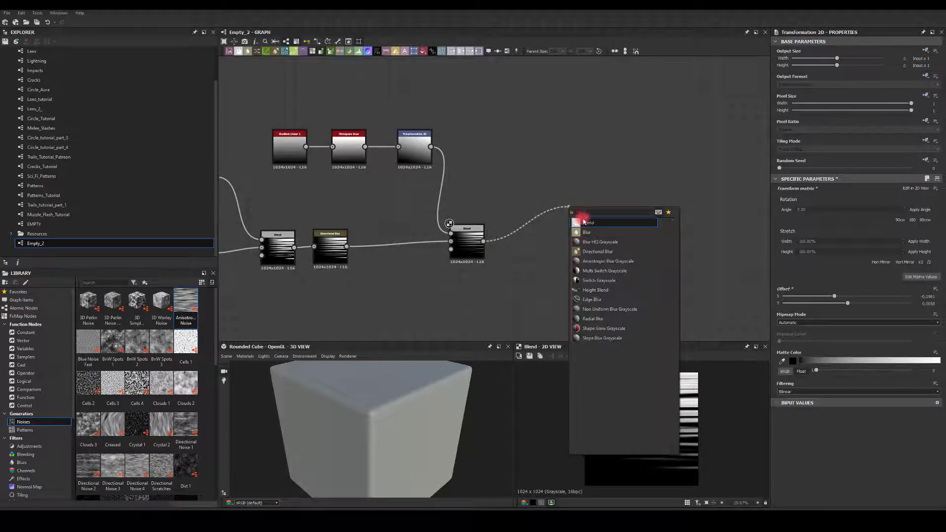
pyautogui.click(587, 222)
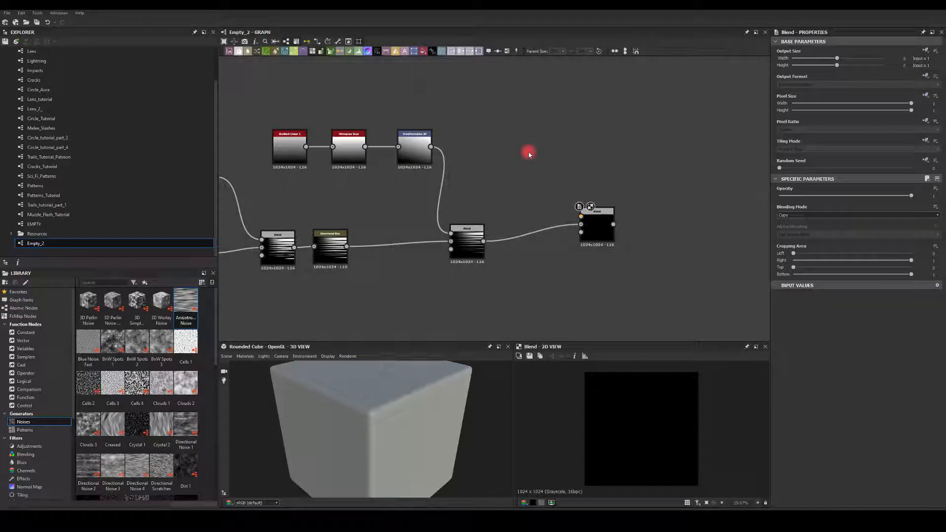
pyautogui.press('space')
pyautogui.write('linear')
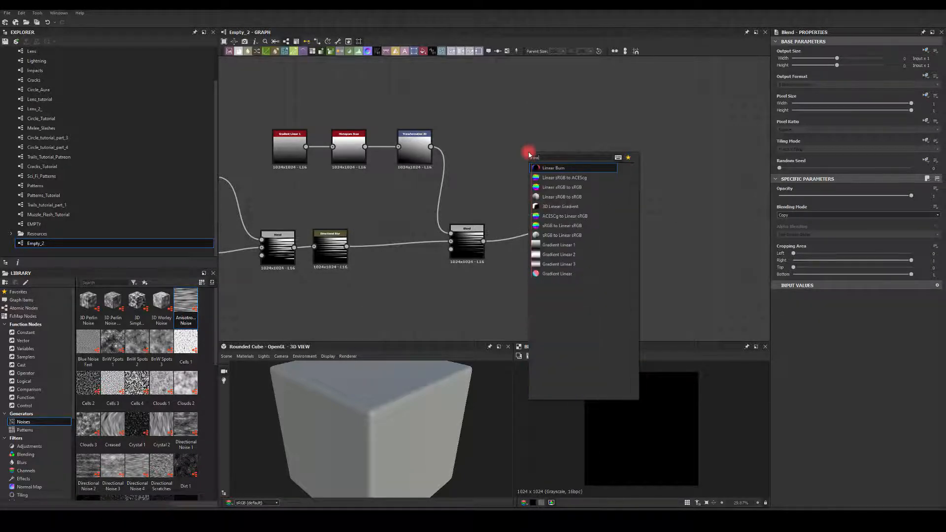
pyautogui.press('BackSpace')
pyautogui.press('BackSpace')
pyautogui.press('BackSpace')
pyautogui.press('BackSpace')
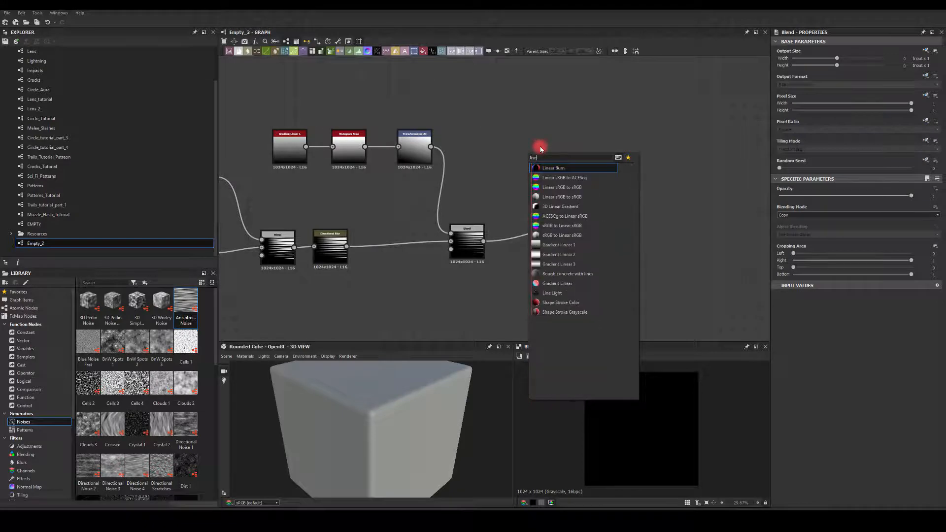
pyautogui.click(547, 245)
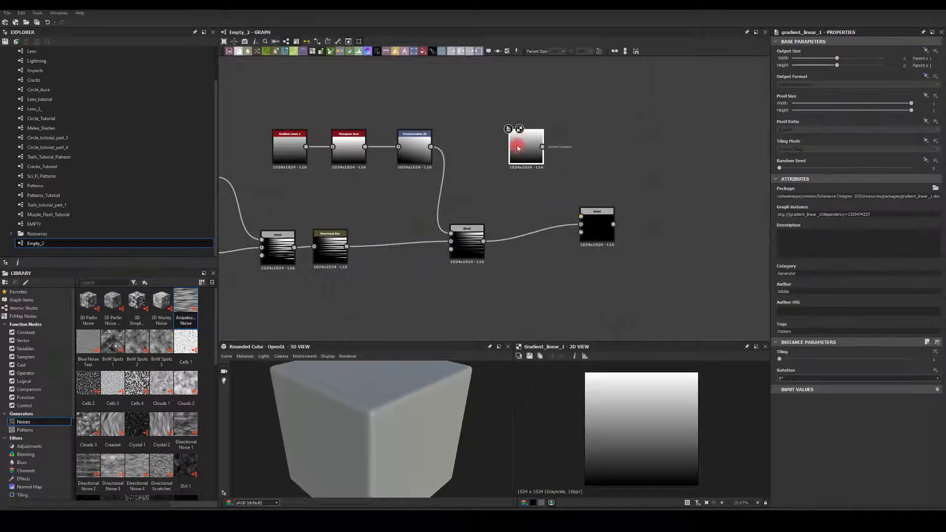
pyautogui.moveTo(592, 228); pyautogui.dragTo(627, 239)
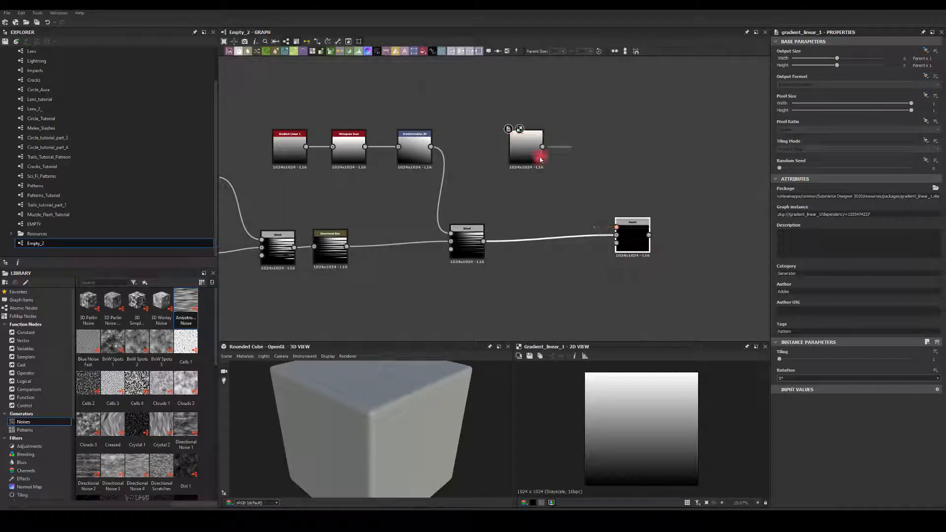
pyautogui.click(527, 149)
pyautogui.press('Delete')
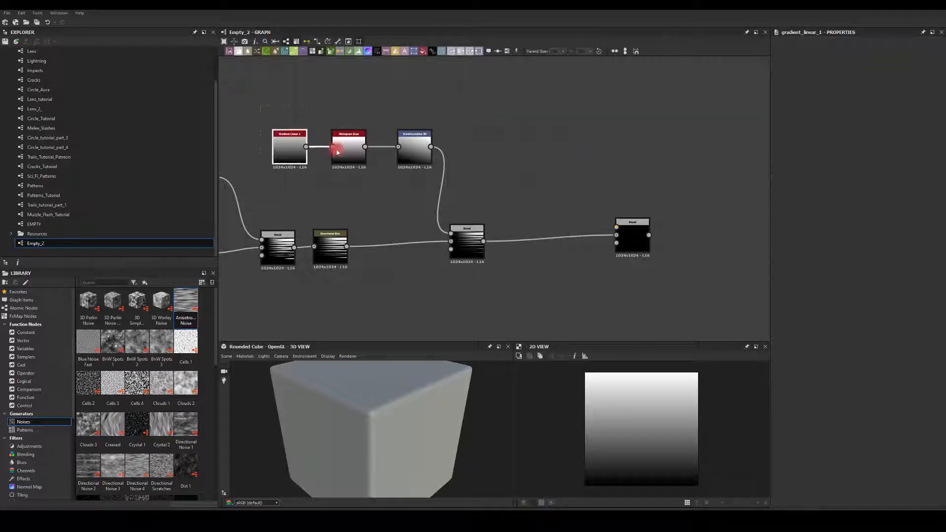
# Step: Duplicate the diagonal Gradient Linear 1, Histogram Scan and Transformation 2D chain and connect it to the third Blend's foreground input
pyautogui.moveTo(261, 106); pyautogui.dragTo(414, 156)
pyautogui.hotkey('ctrl', 'd')
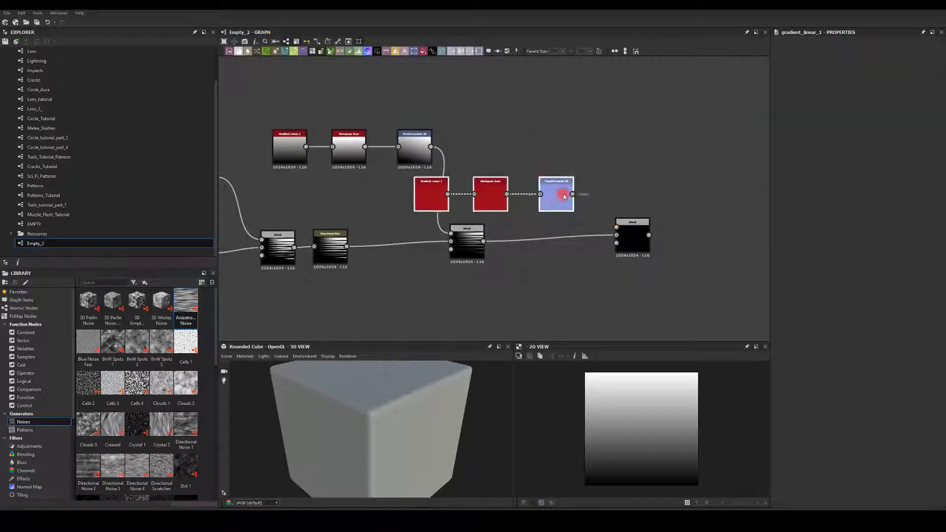
pyautogui.moveTo(563, 197); pyautogui.dragTo(602, 113)
pyautogui.click(606, 153)
pyautogui.moveTo(636, 241); pyautogui.dragTo(659, 237)
pyautogui.doubleClick(597, 109)
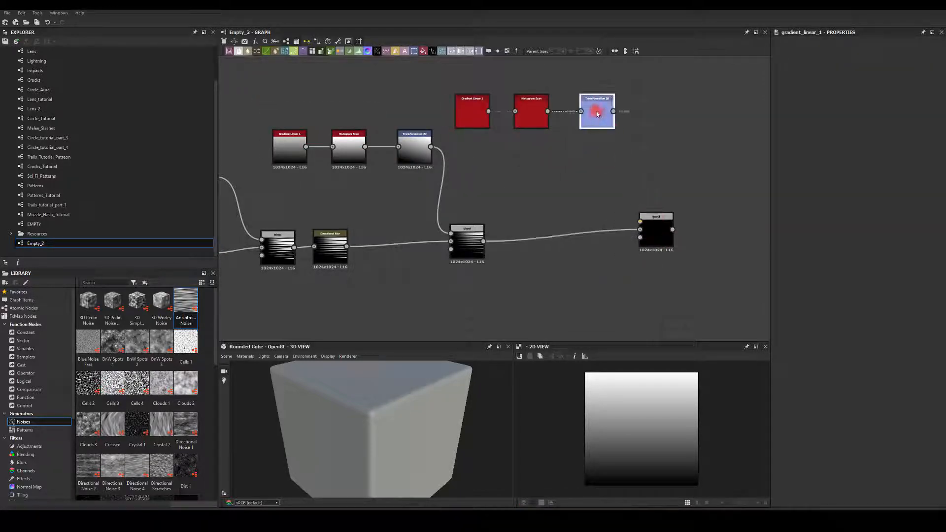
pyautogui.moveTo(613, 112); pyautogui.dragTo(640, 222)
# Step: Set the third Blend's blending mode to Add (Linear Dodge)
pyautogui.click(671, 242)
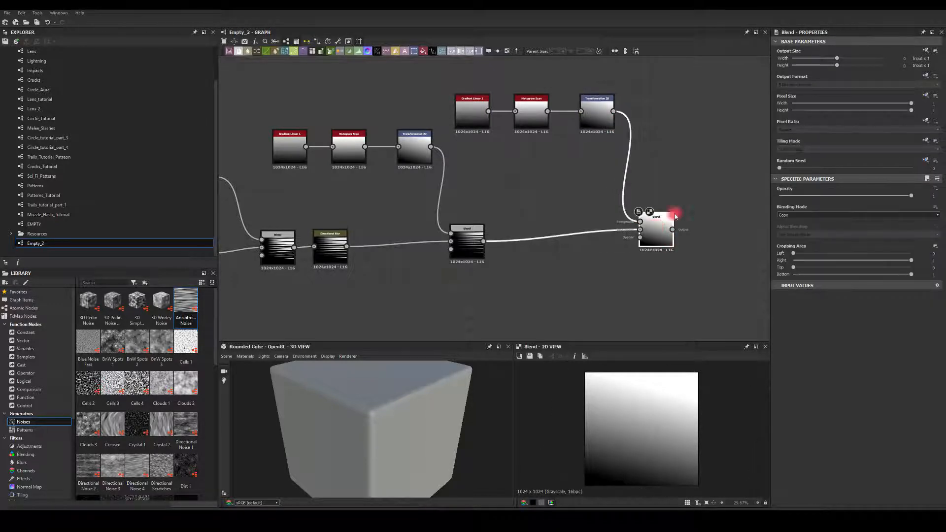
pyautogui.click(787, 215)
pyautogui.click(789, 228)
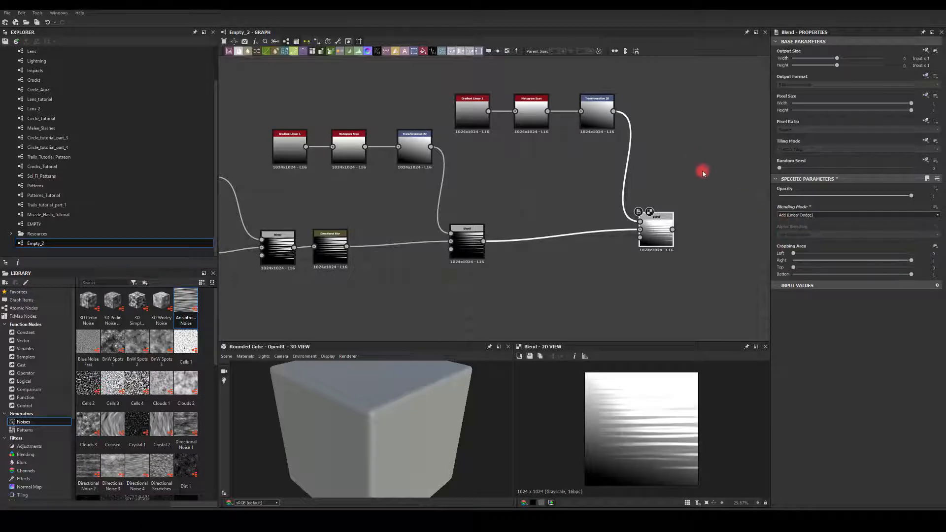
# Step: Rotate the duplicated gradient clockwise in its Transformation 2D and set its Histogram Scan Position to 0.15
pyautogui.click(518, 119)
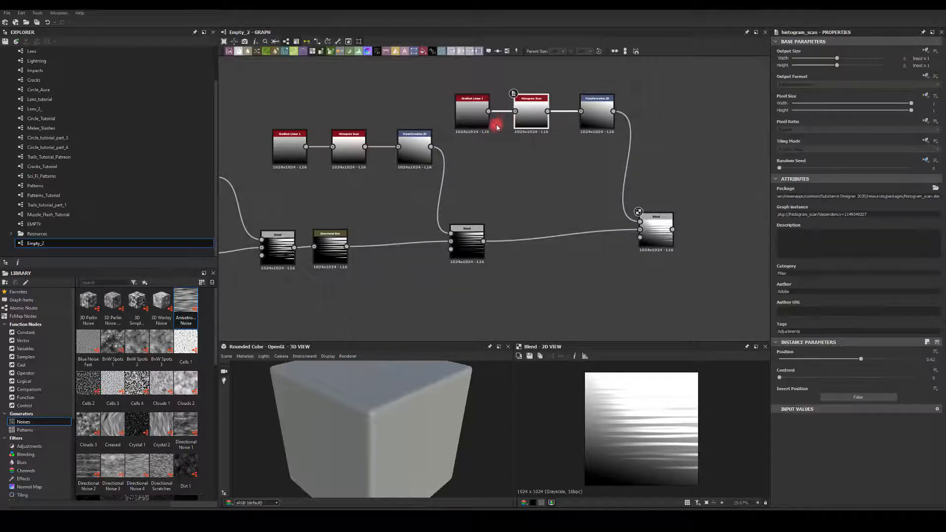
pyautogui.click(590, 122)
pyautogui.moveTo(742, 374); pyautogui.dragTo(752, 409)
pyautogui.moveTo(671, 412)
pyautogui.mouseDown()
pyautogui.moveTo(680, 398)
pyautogui.moveTo(673, 409)
pyautogui.mouseUp()
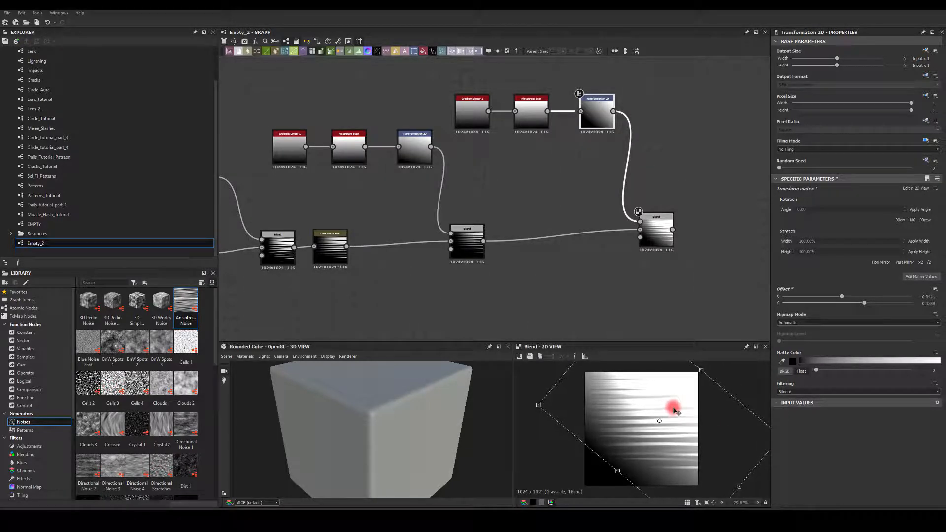
pyautogui.click(528, 101)
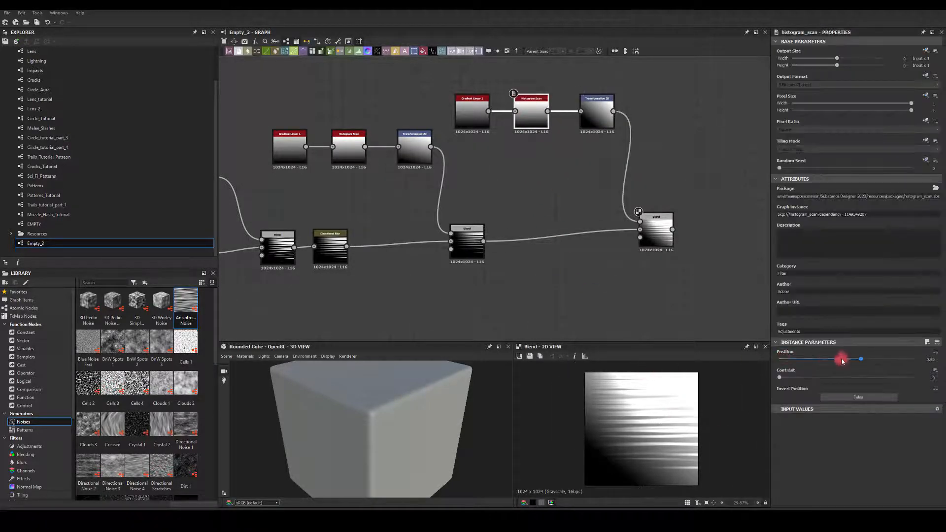
pyautogui.moveTo(861, 360); pyautogui.dragTo(799, 362)
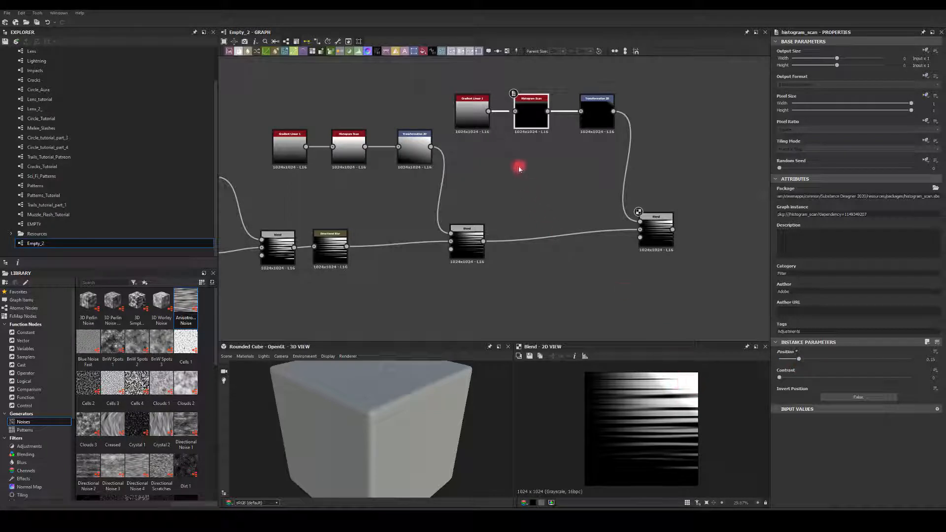
# Step: Add a Shape node followed by a Transformation 2D and connect it to the third Blend's foreground in place of the duplicated gradient
pyautogui.moveTo(522, 162); pyautogui.dragTo(509, 193, button='middle')
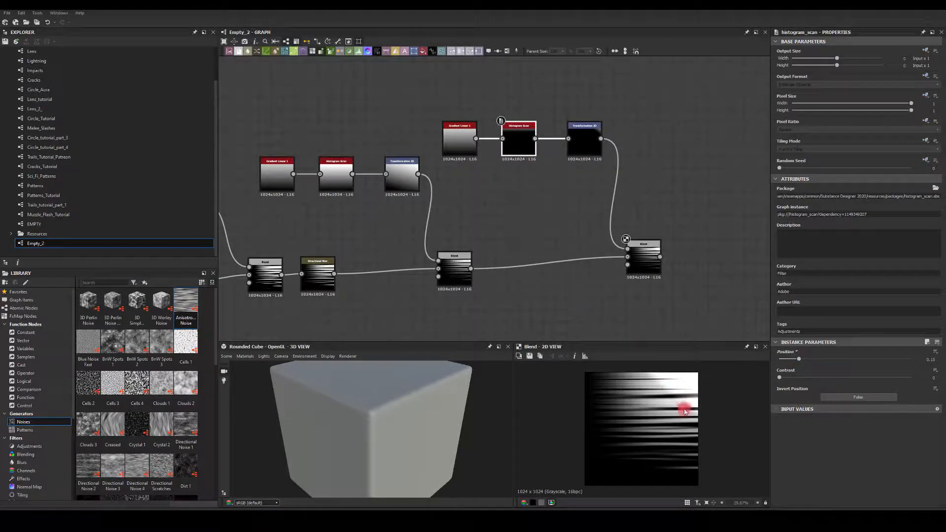
pyautogui.press('space')
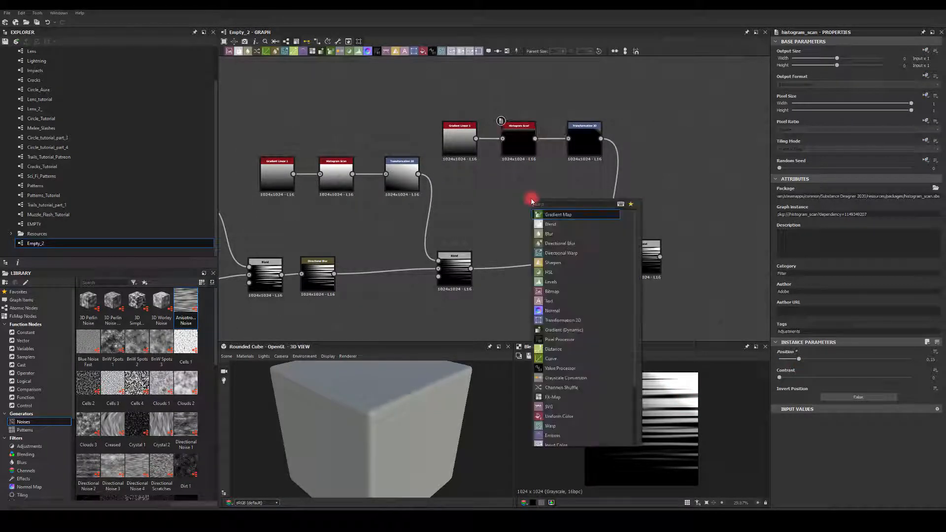
pyautogui.write('shap')
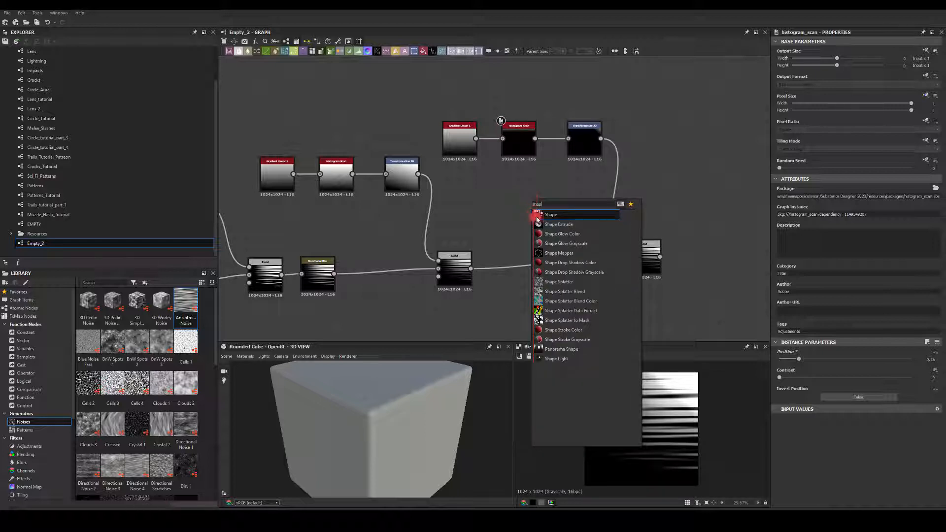
pyautogui.click(550, 214)
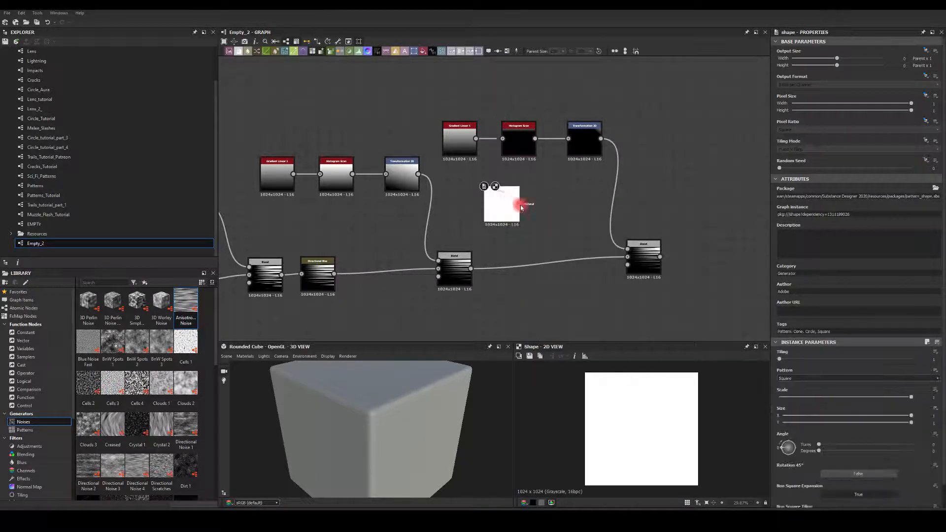
pyautogui.moveTo(518, 204); pyautogui.dragTo(629, 249)
pyautogui.click(564, 220)
pyautogui.click(651, 256)
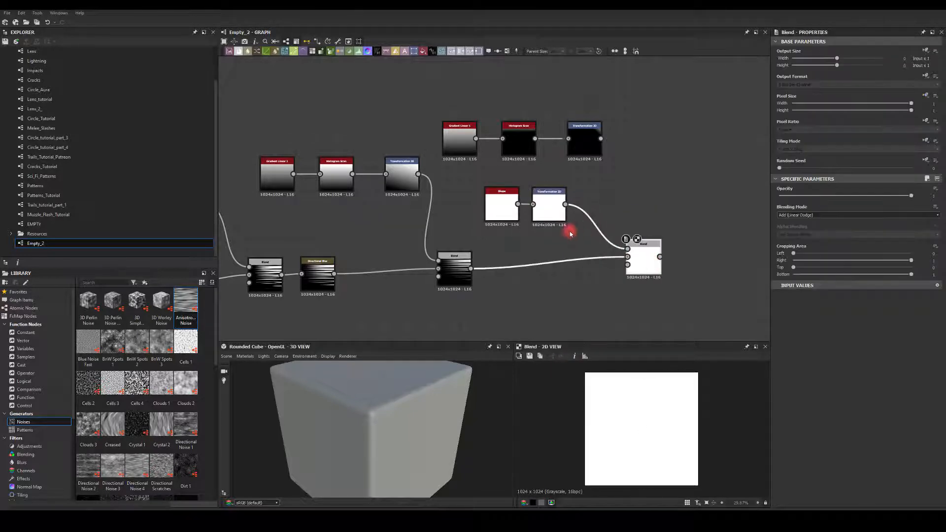
# Step: Change the Shape node's Pattern from Square to a round shape with soft falloff
pyautogui.click(486, 206)
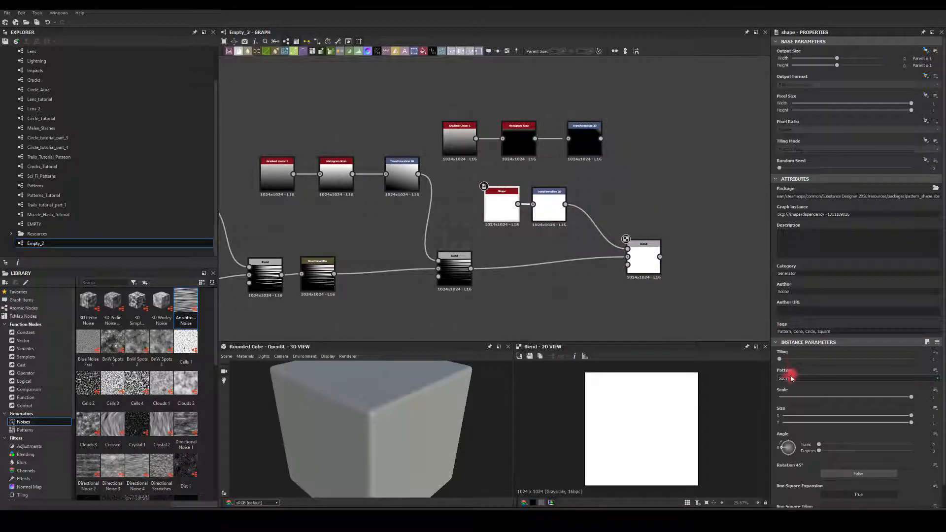
pyautogui.click(788, 379)
pyautogui.click(787, 393)
# Step: Move the round shape into the canvas's upper-right corner and set its Transformation 2D to No Tiling
pyautogui.click(549, 206)
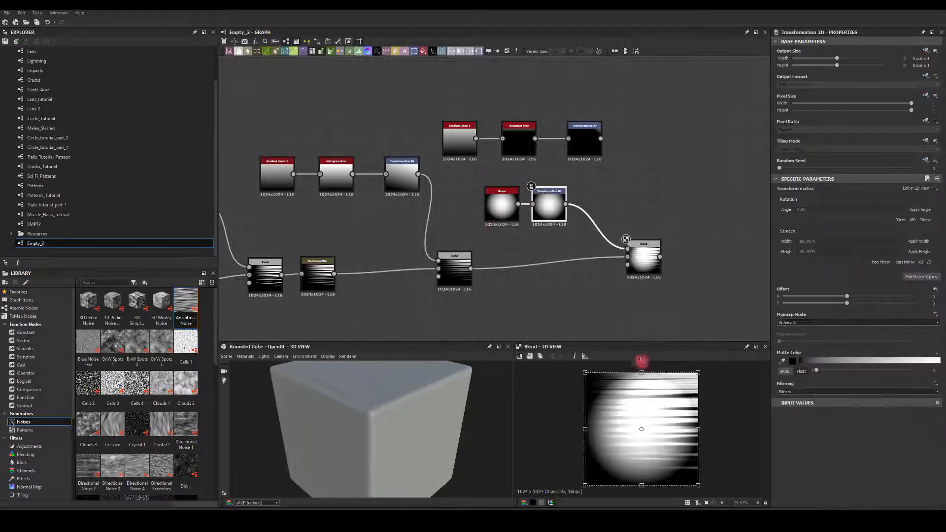
pyautogui.moveTo(639, 420); pyautogui.dragTo(691, 379)
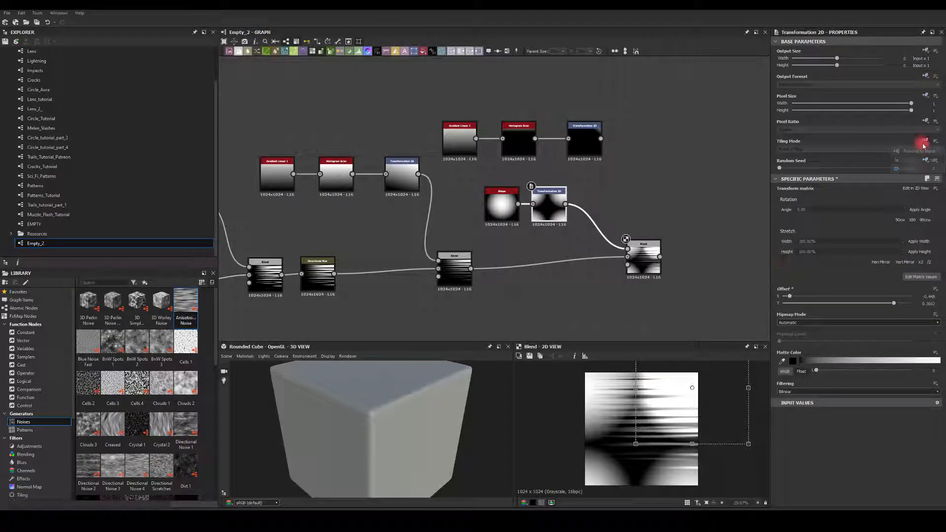
pyautogui.click(792, 148)
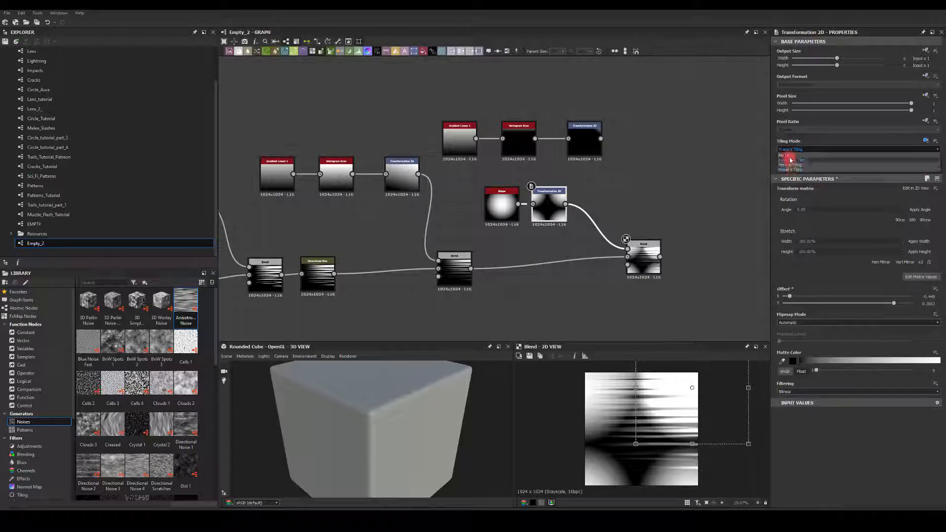
pyautogui.click(787, 156)
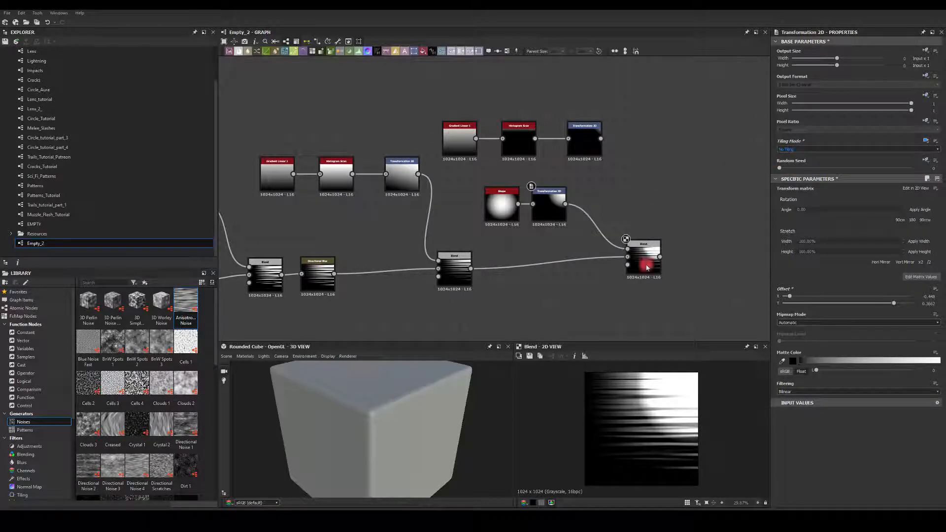
# Step: Flatten the round shape vertically in its Transformation 2D by raising its lower edge
pyautogui.click(549, 206)
pyautogui.moveTo(692, 444); pyautogui.dragTo(695, 412)
pyautogui.click(710, 273)
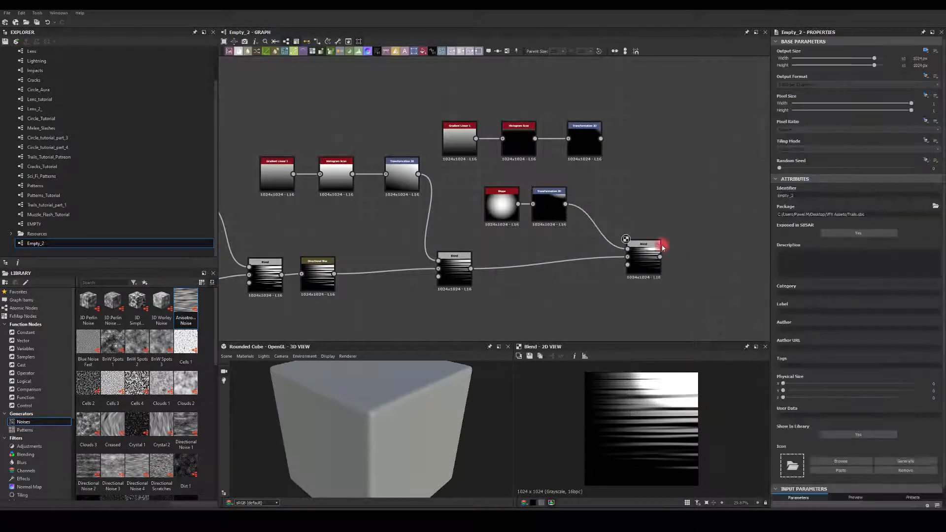
# Step: Move the third Blend farther from the other nodes and reconnect the duplicated gradient's Transformation 2D to its foreground input
pyautogui.moveTo(642, 270); pyautogui.dragTo(697, 272)
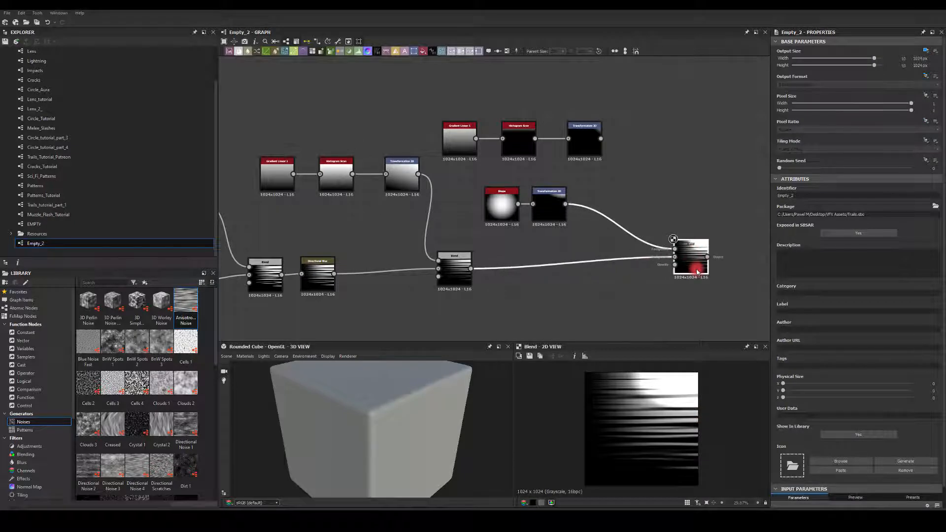
pyautogui.moveTo(692, 232); pyautogui.dragTo(715, 233)
pyautogui.click(552, 212)
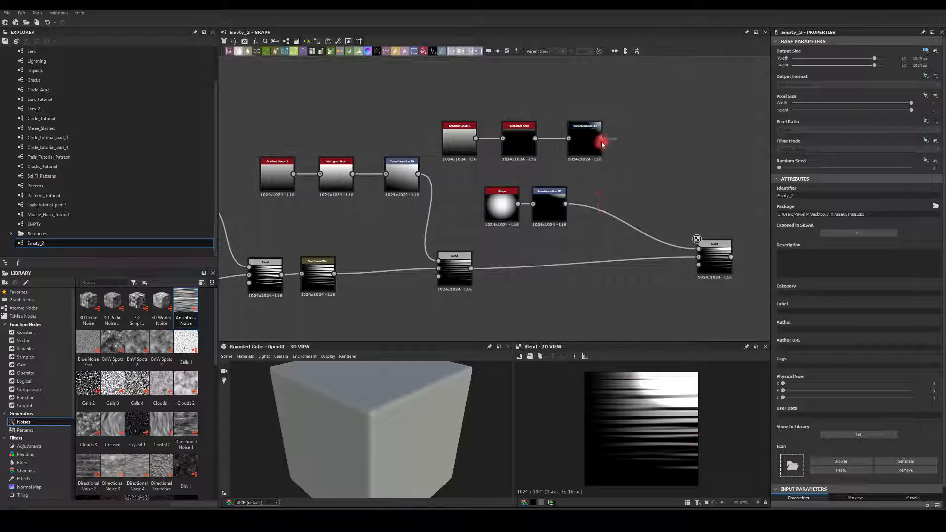
pyautogui.moveTo(601, 138); pyautogui.dragTo(699, 249)
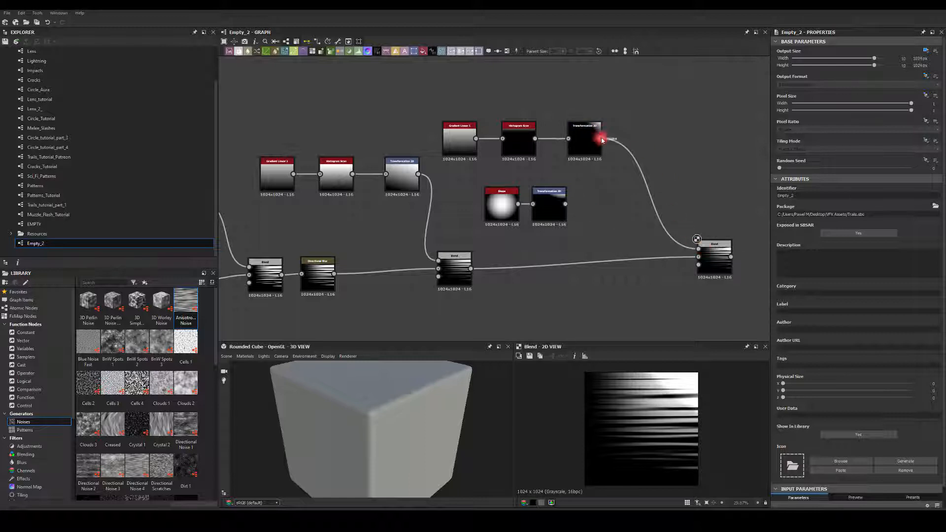
# Step: Add a Warp node after the duplicated gradient's Transformation 2D and connect a new Perlin Noise to its gradient input
pyautogui.moveTo(601, 135); pyautogui.dragTo(680, 135)
pyautogui.write('wa')
pyautogui.click(696, 153)
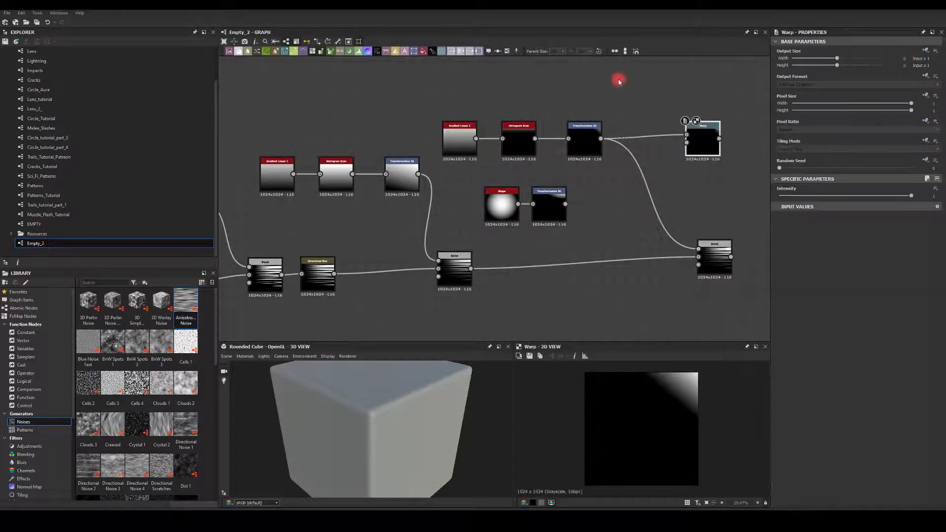
pyautogui.press('space')
pyautogui.write('per')
pyautogui.click(635, 105)
pyautogui.moveTo(636, 79); pyautogui.dragTo(687, 143)
# Step: Lower the Scale of the new Perlin Noise and move the Warp node closer to its inputs
pyautogui.click(613, 74)
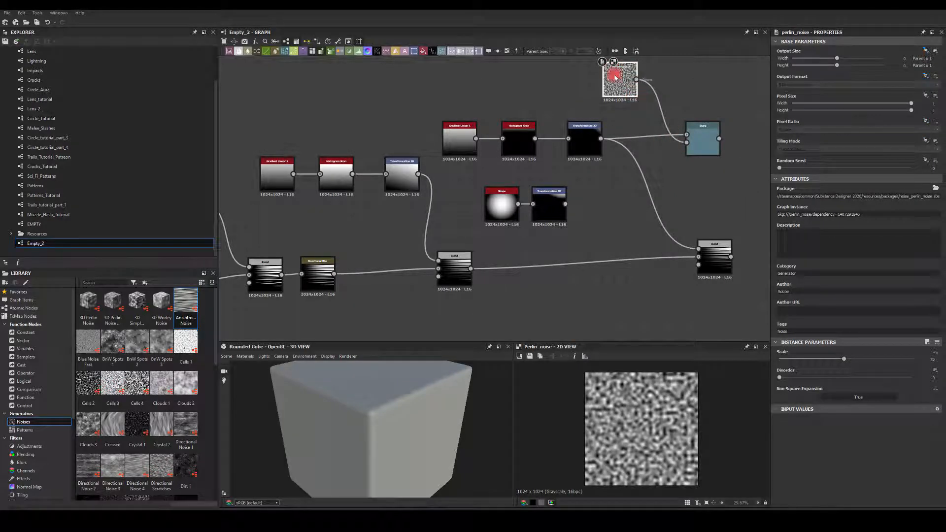
pyautogui.moveTo(798, 361); pyautogui.dragTo(791, 362)
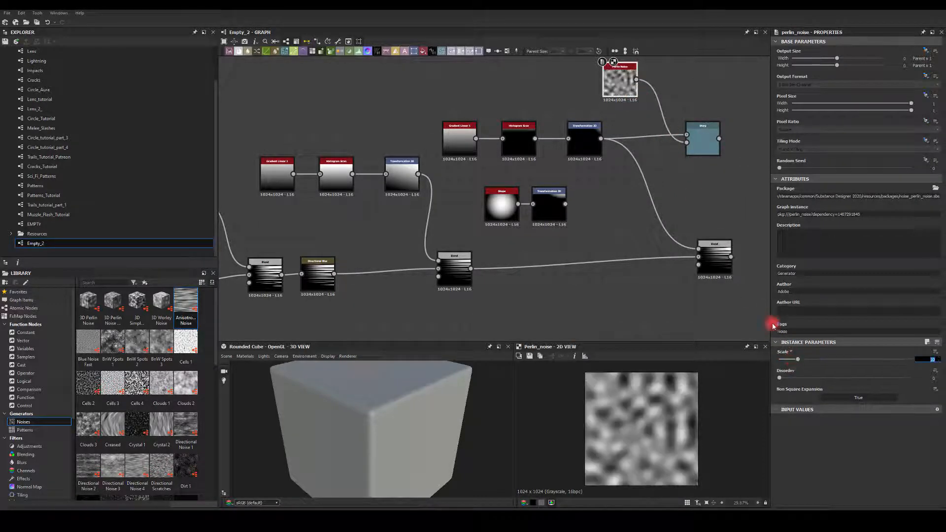
pyautogui.moveTo(703, 143); pyautogui.dragTo(679, 155)
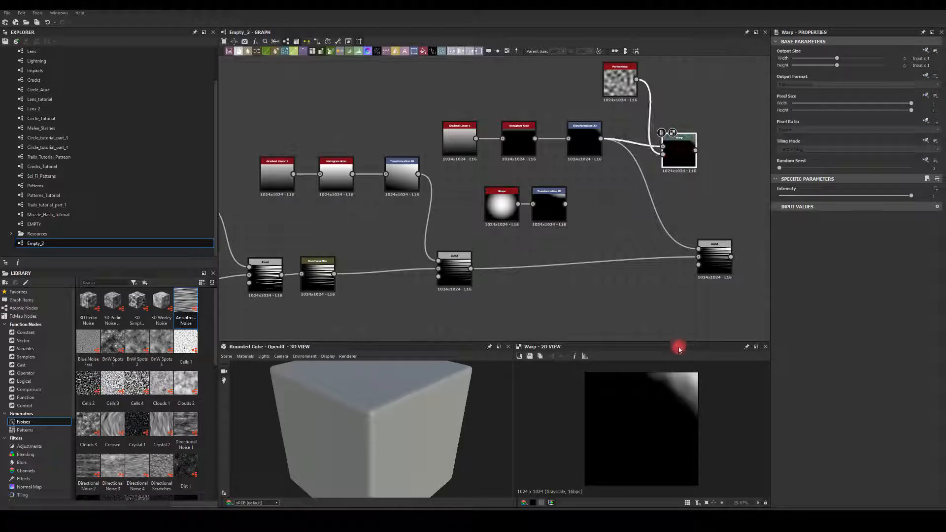
# Step: Feed the round shape's Transformation 2D into the Warp, connect the Warp to the third Blend's foreground, and preview the Blend
pyautogui.click(685, 153)
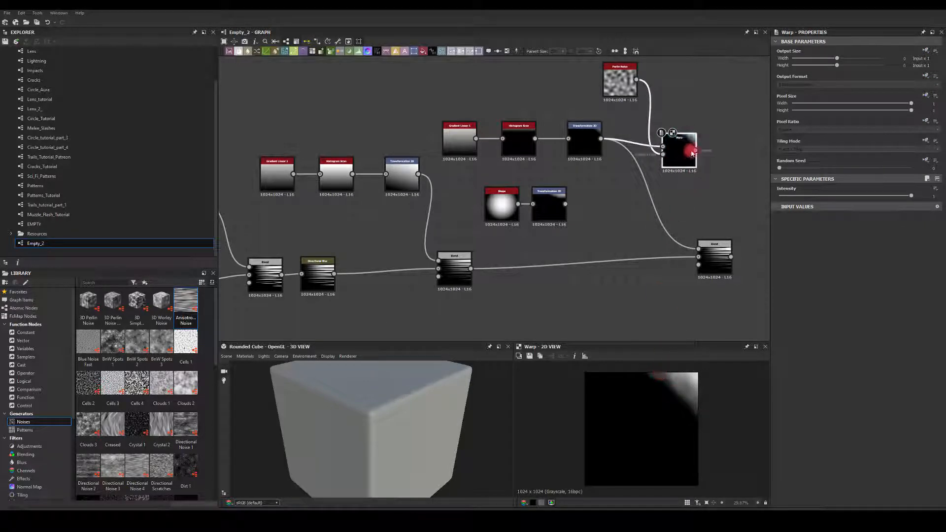
pyautogui.moveTo(565, 204); pyautogui.dragTo(700, 249)
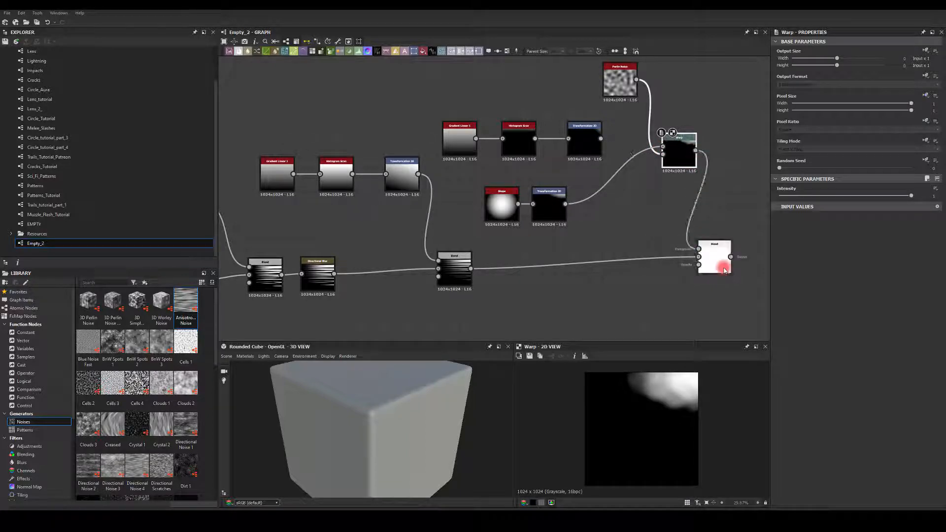
pyautogui.doubleClick(722, 262)
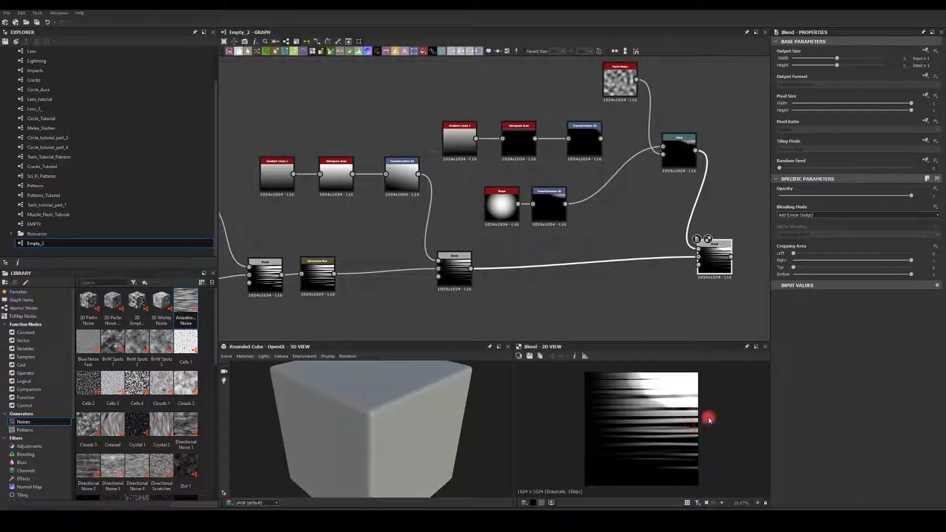
# Step: Set the Warp node's Intensity to 5 and reduce it slightly while previewing the blended result
pyautogui.click(676, 149)
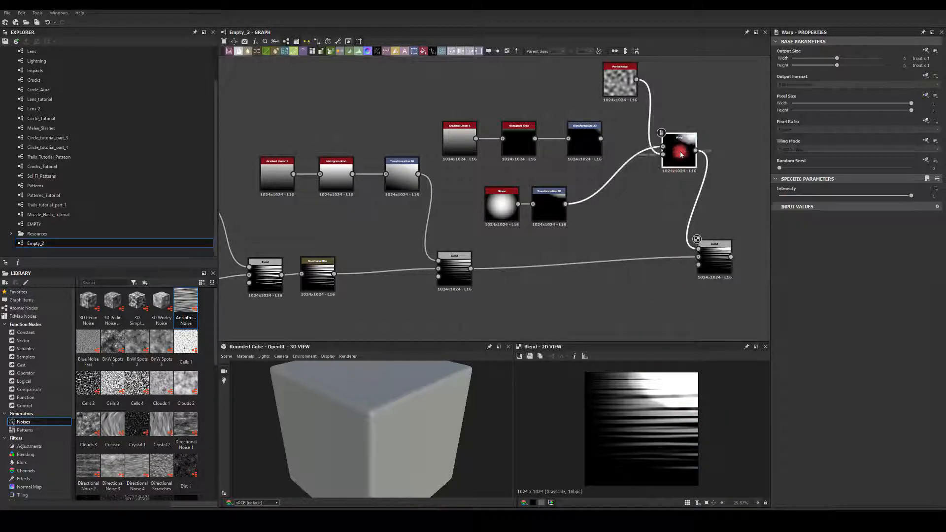
pyautogui.click(932, 196)
pyautogui.write('5')
pyautogui.press('Return')
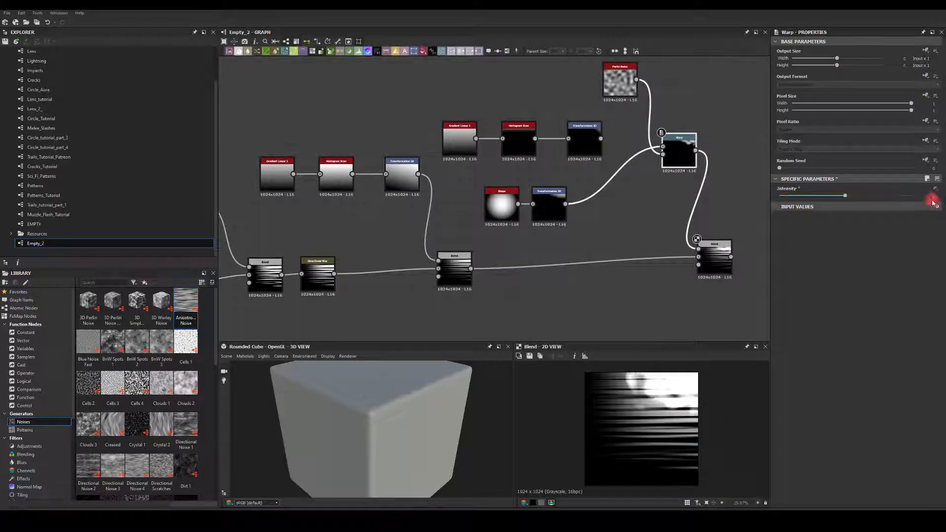
pyautogui.moveTo(845, 197)
pyautogui.mouseDown()
pyautogui.moveTo(803, 195)
pyautogui.moveTo(835, 196)
pyautogui.mouseUp()
# Step: Insert a Blur HQ Grayscale node between the Warp and the third Blend and raise its Intensity to about 14
pyautogui.moveTo(496, 247); pyautogui.dragTo(331, 218, button='middle')
pyautogui.moveTo(549, 222); pyautogui.dragTo(616, 212)
pyautogui.moveTo(551, 120); pyautogui.dragTo(616, 220)
pyautogui.write('blu')
pyautogui.click(605, 139)
pyautogui.doubleClick(631, 232)
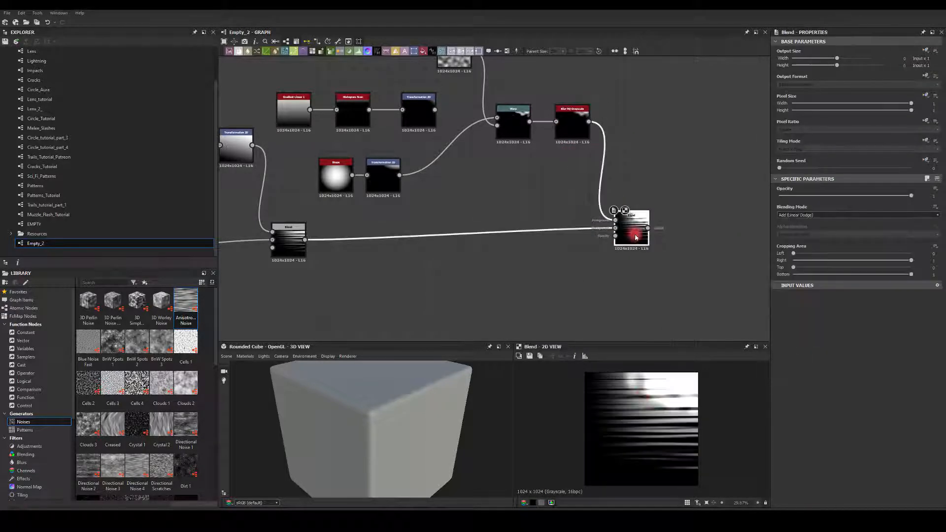
pyautogui.click(572, 131)
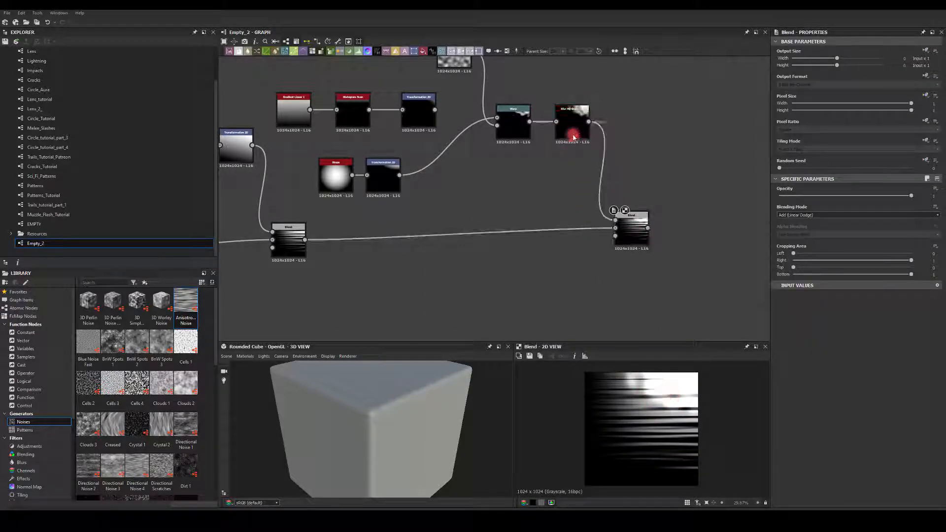
pyautogui.moveTo(863, 360); pyautogui.dragTo(898, 363)
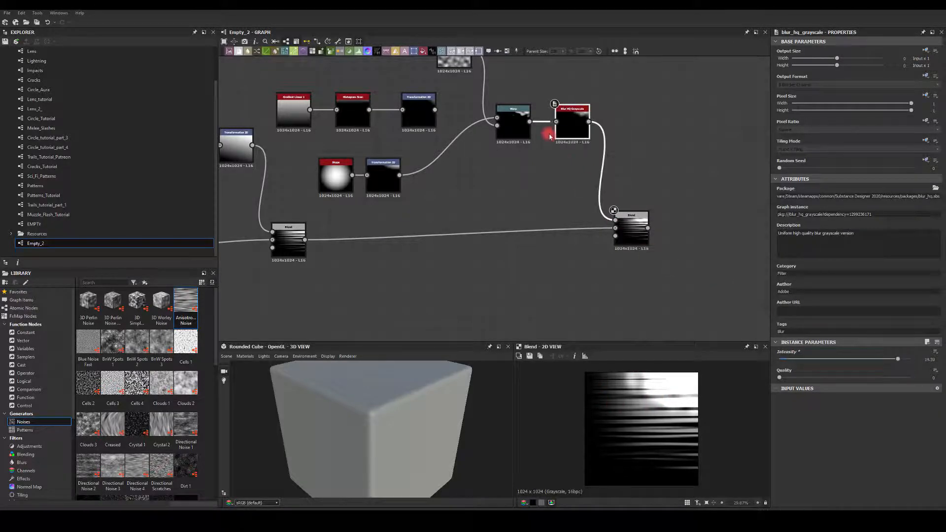
# Step: Add a Gradient Linear 1 node in the empty area beyond the Blur HQ Grayscale
pyautogui.moveTo(493, 156); pyautogui.dragTo(480, 181, button='middle')
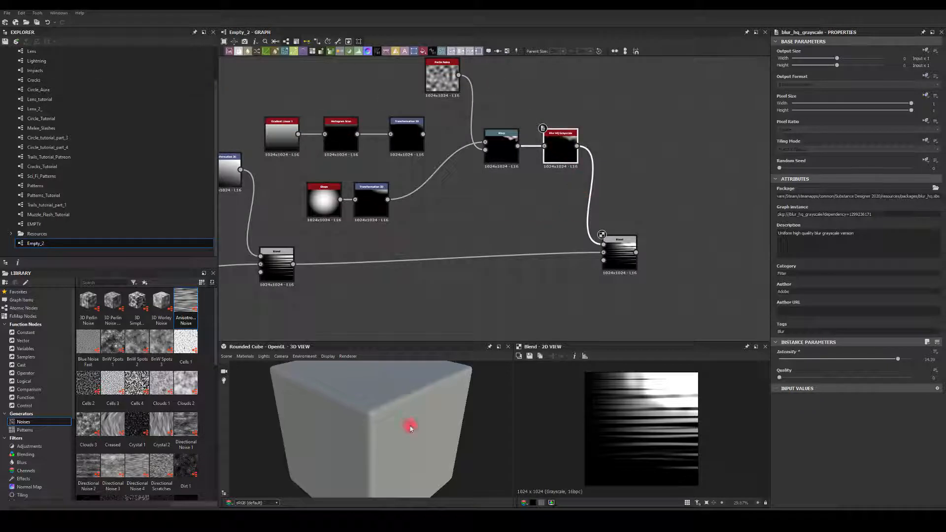
pyautogui.moveTo(621, 197); pyautogui.dragTo(499, 177, button='middle')
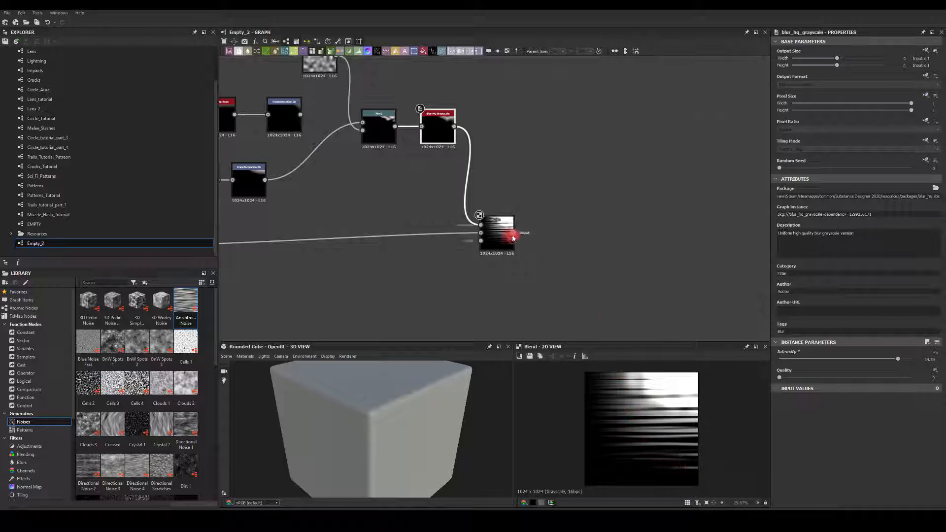
pyautogui.moveTo(525, 225); pyautogui.dragTo(428, 142)
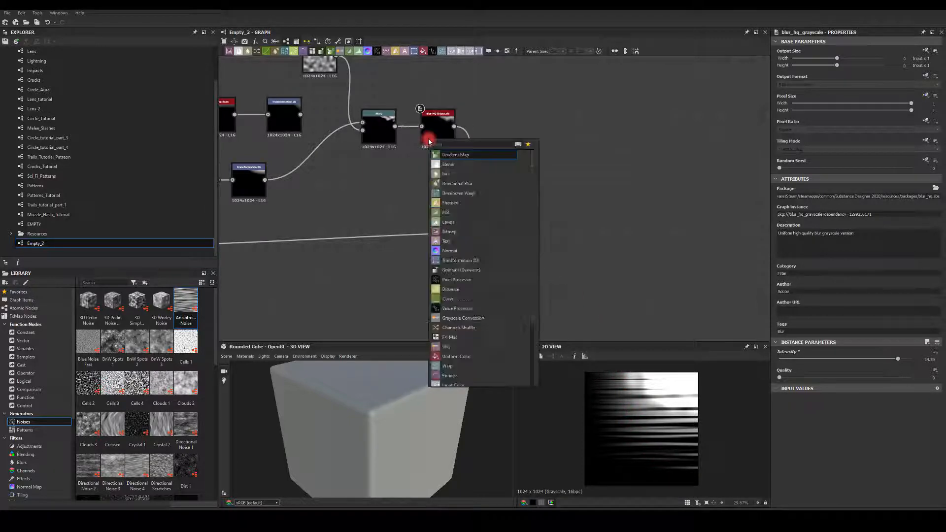
pyautogui.press('BackSpace')
pyautogui.press('BackSpace')
pyautogui.press('BackSpace')
pyautogui.press('BackSpace')
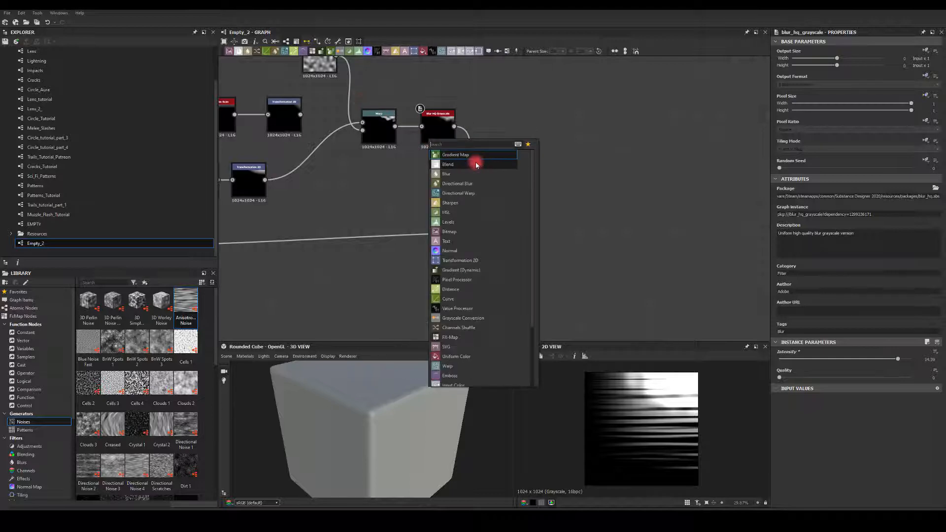
pyautogui.write('linea')
pyautogui.click(458, 232)
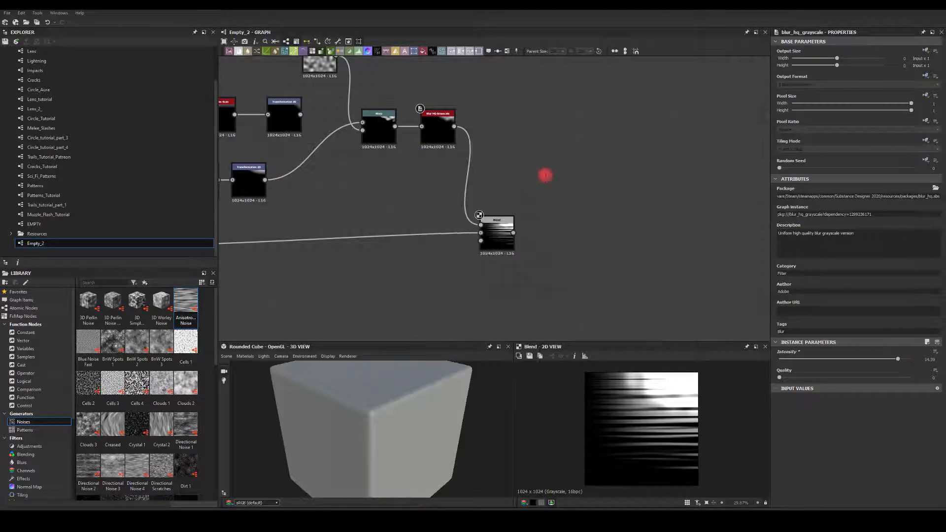
# Step: Attach a Histogram Scan to the new linear gradient with Position 0.1 and Contrast about 0.69
pyautogui.moveTo(481, 137); pyautogui.dragTo(625, 133)
pyautogui.write('scan')
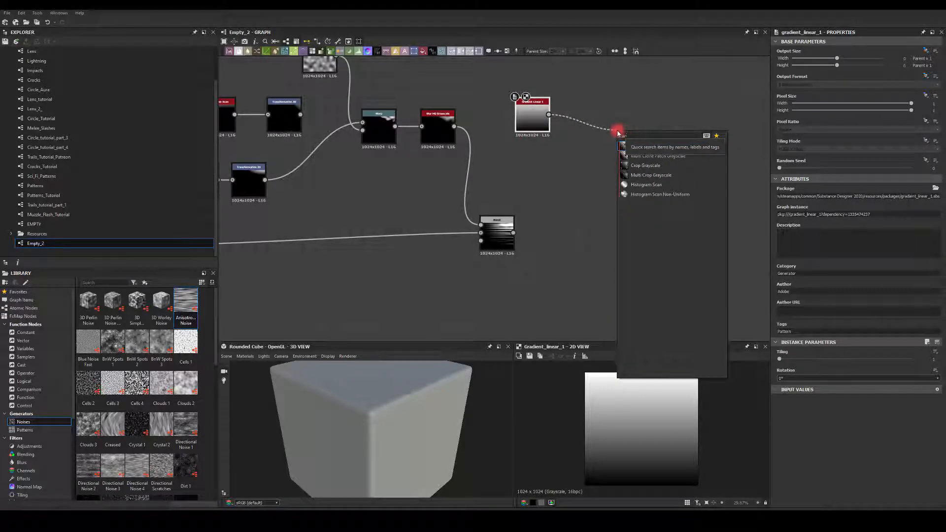
pyautogui.click(627, 184)
pyautogui.moveTo(631, 125); pyautogui.dragTo(575, 114)
pyautogui.moveTo(783, 362); pyautogui.dragTo(871, 378)
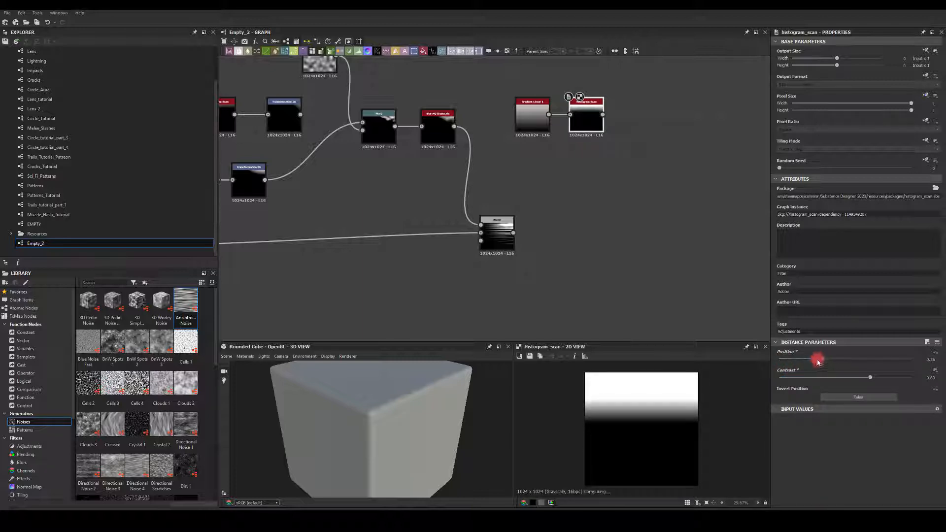
pyautogui.moveTo(818, 362); pyautogui.dragTo(794, 363)
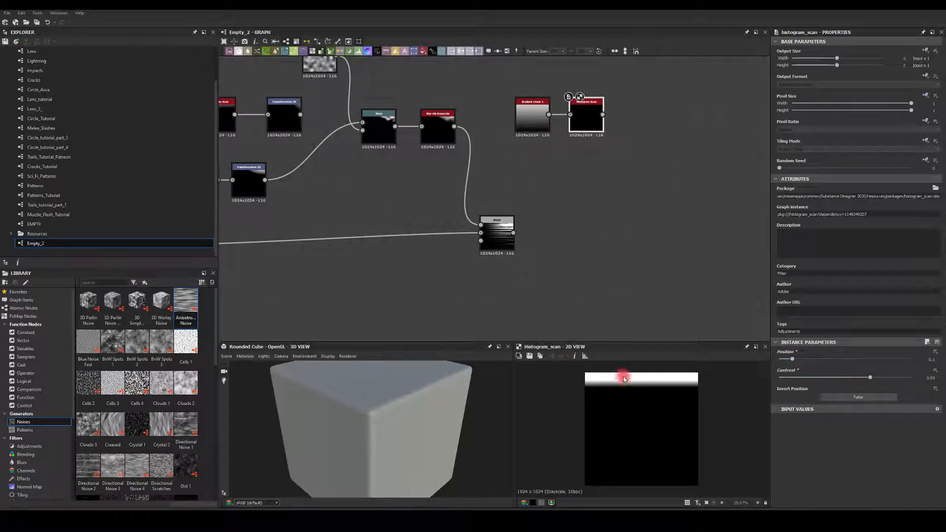
# Step: Add a fourth Blend after the third, connect the Histogram Scan as foreground, and set its mode to Add (Linear Dodge)
pyautogui.moveTo(513, 232); pyautogui.dragTo(687, 214)
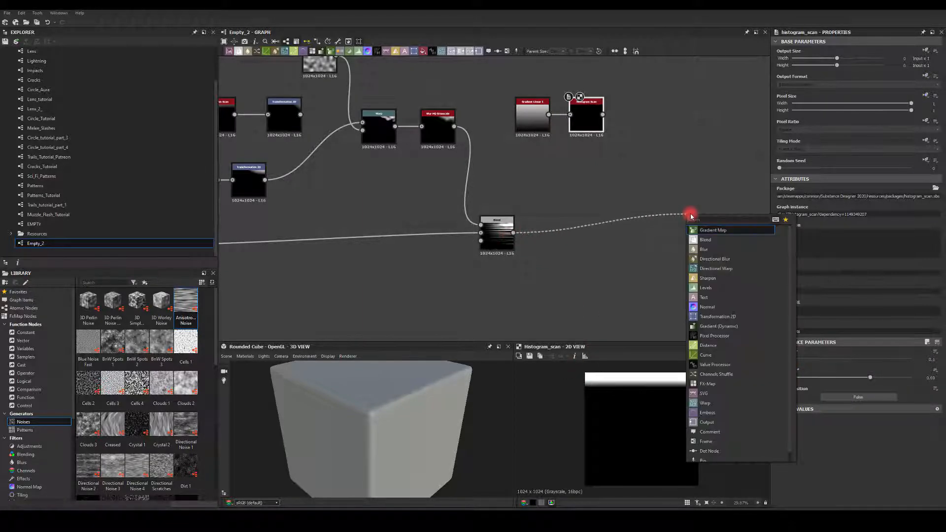
pyautogui.write('bl')
pyautogui.click(704, 229)
pyautogui.moveTo(603, 115); pyautogui.dragTo(682, 201)
pyautogui.click(789, 215)
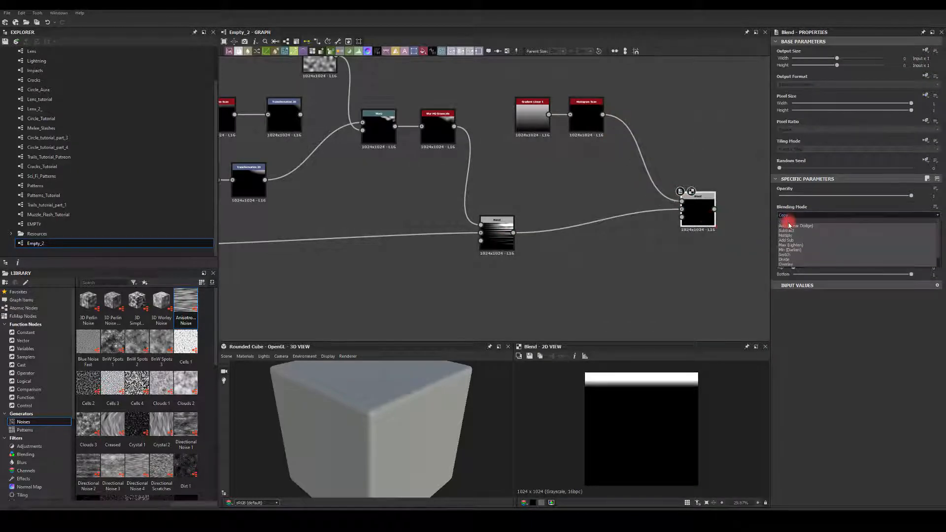
pyautogui.click(788, 227)
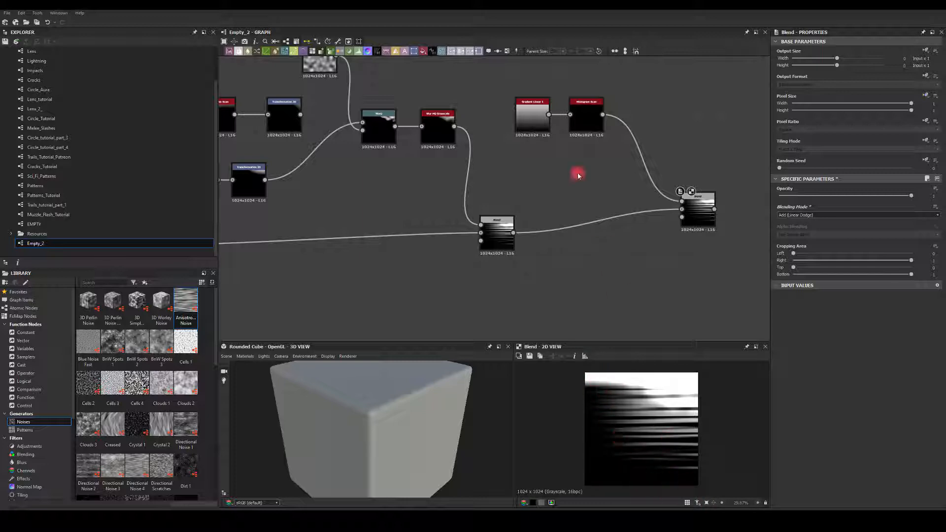
# Step: Lower the Histogram Scan's Position to about 0.05 and move the fourth Blend closer to its inputs
pyautogui.click(577, 114)
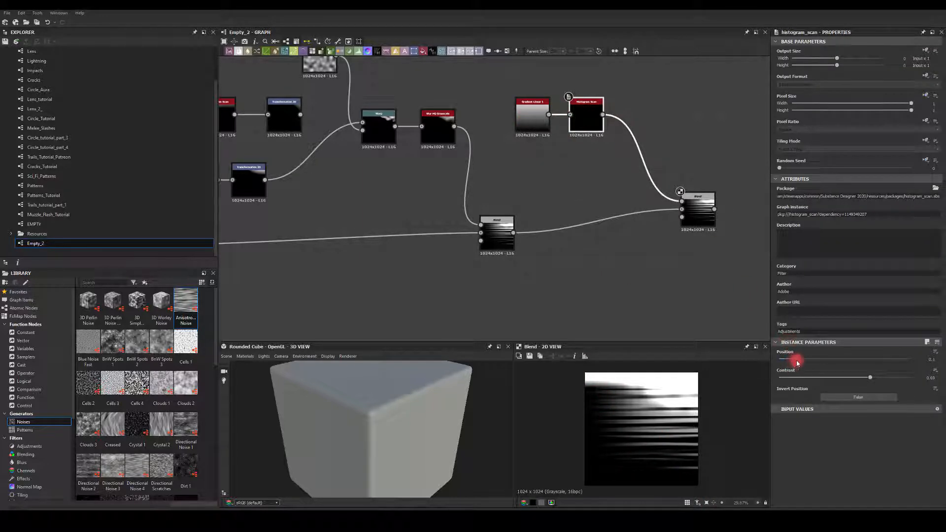
pyautogui.moveTo(792, 362); pyautogui.dragTo(787, 362)
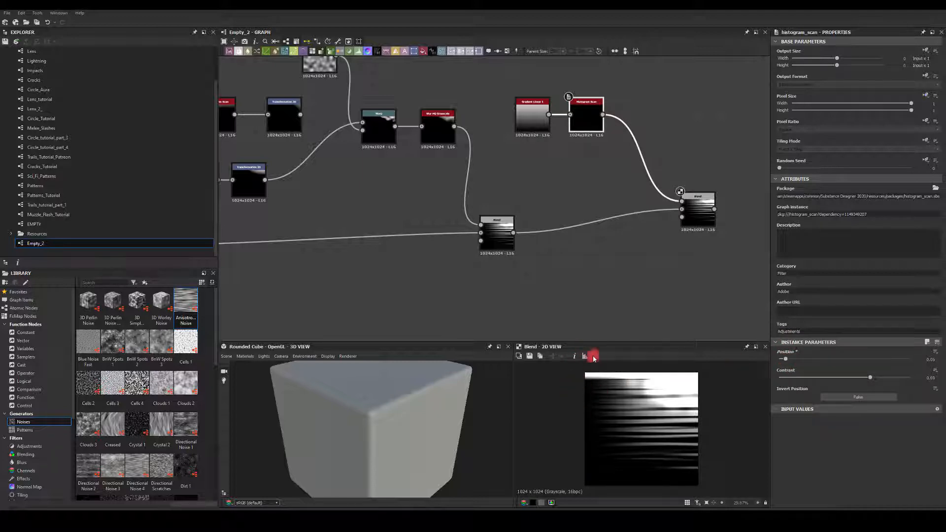
pyautogui.moveTo(646, 268); pyautogui.dragTo(534, 227, button='middle')
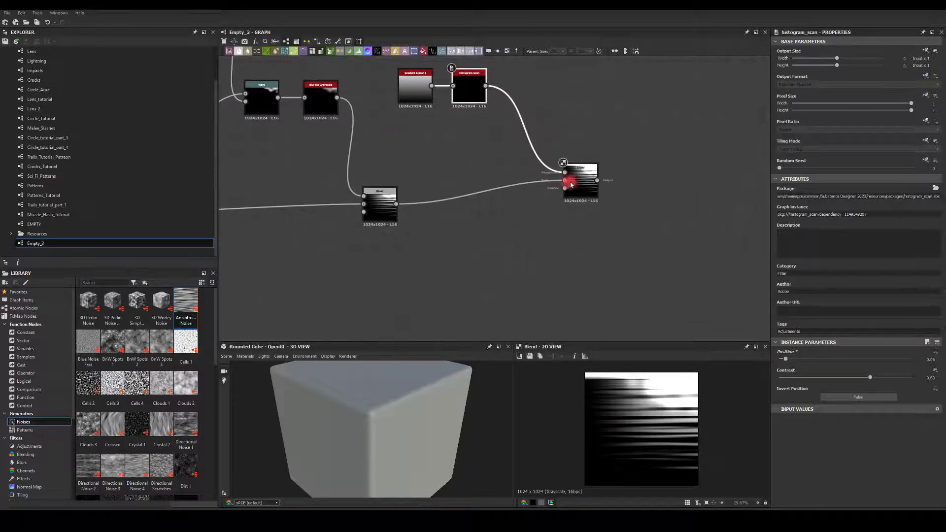
pyautogui.click(561, 191)
pyautogui.moveTo(561, 191); pyautogui.dragTo(549, 197)
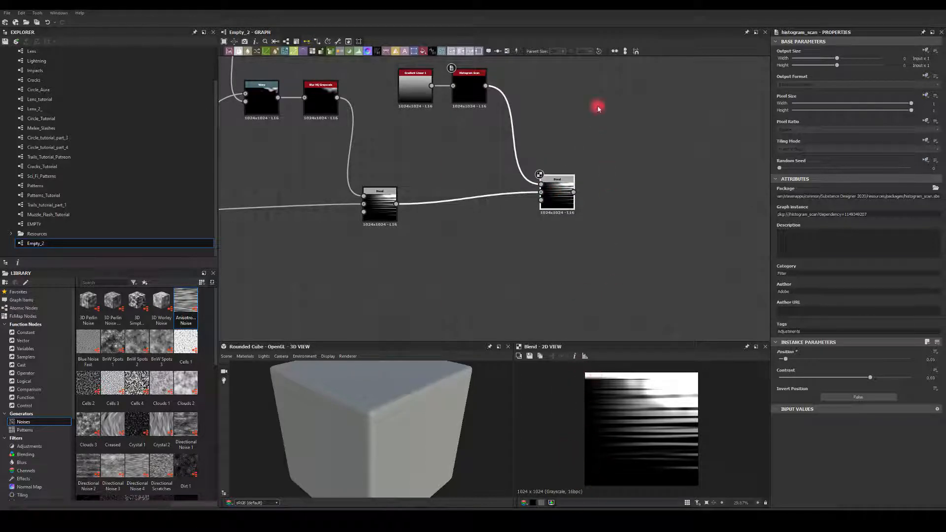
# Step: Add a Gradient Linear 2 node above the fourth Blend and set its Rotation to 90°
pyautogui.press('space')
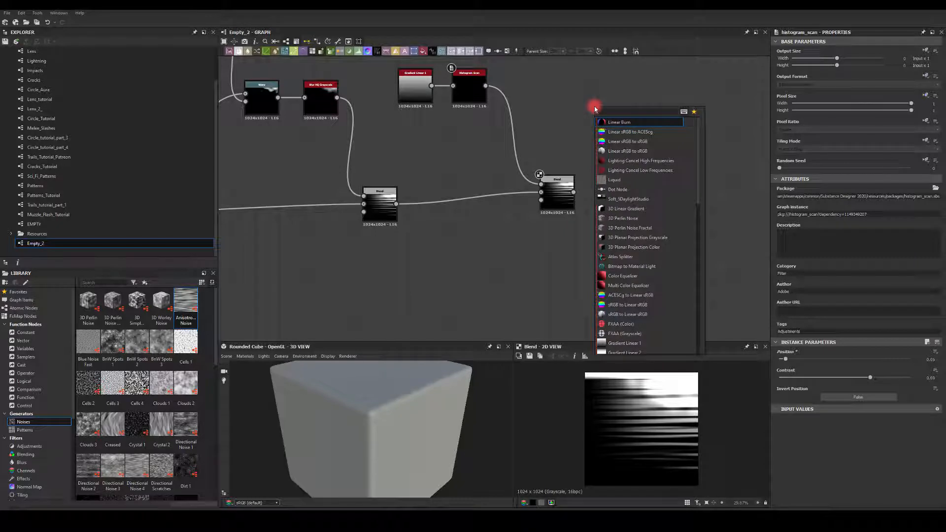
pyautogui.write('linea')
pyautogui.click(632, 209)
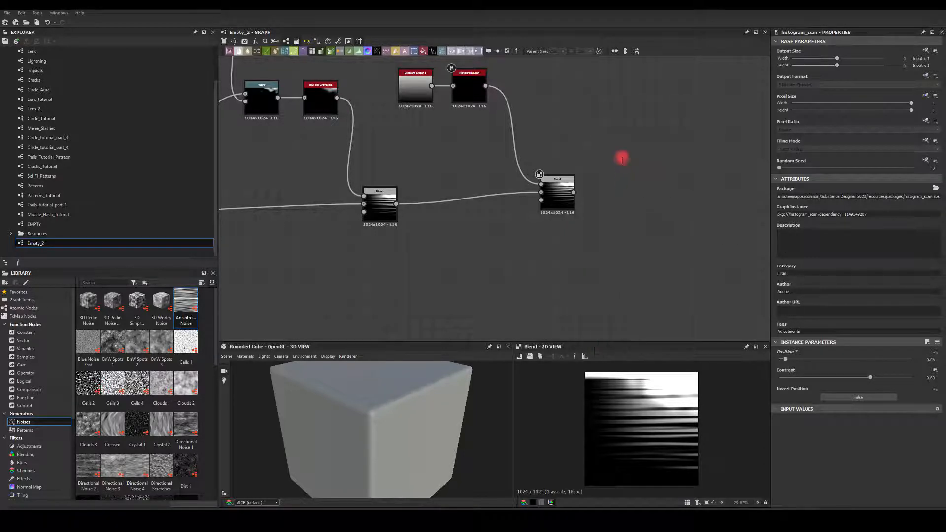
pyautogui.click(783, 381)
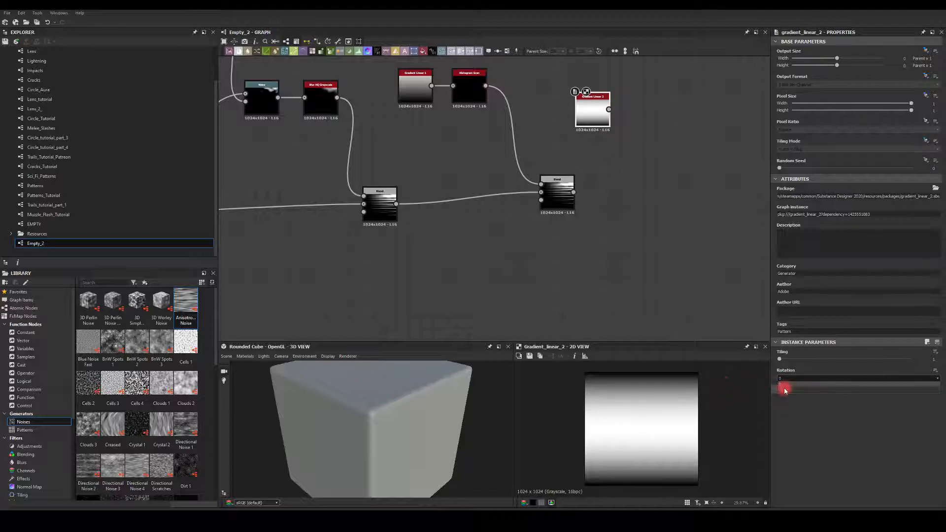
pyautogui.click(785, 389)
# Step: Attach a Histogram Scan to Gradient Linear 2 with Position about 0.39 and Contrast about 0.26
pyautogui.moveTo(609, 110); pyautogui.dragTo(654, 148)
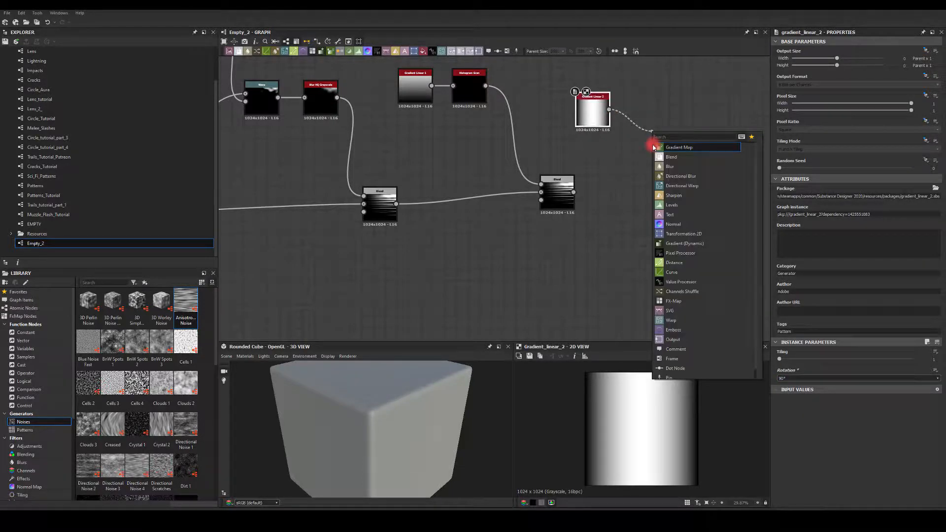
pyautogui.write('scan')
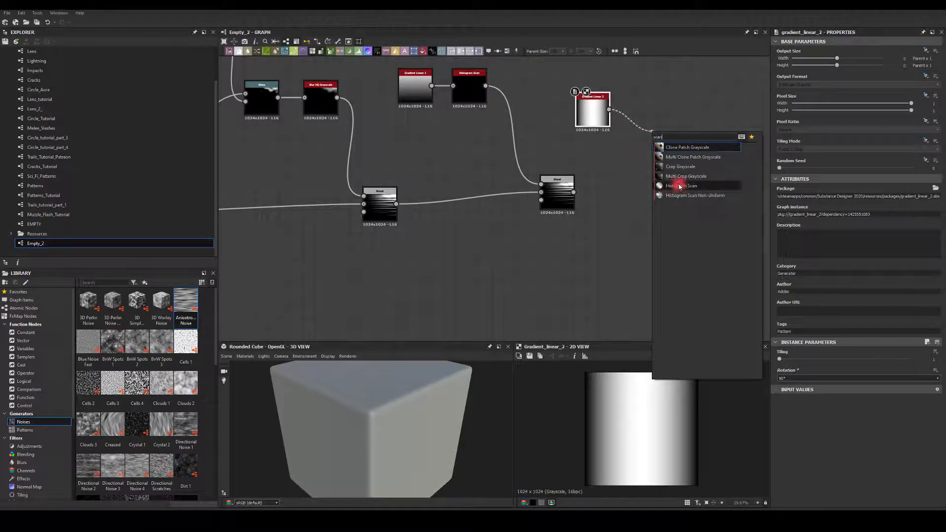
pyautogui.click(678, 184)
pyautogui.moveTo(664, 137); pyautogui.dragTo(642, 114)
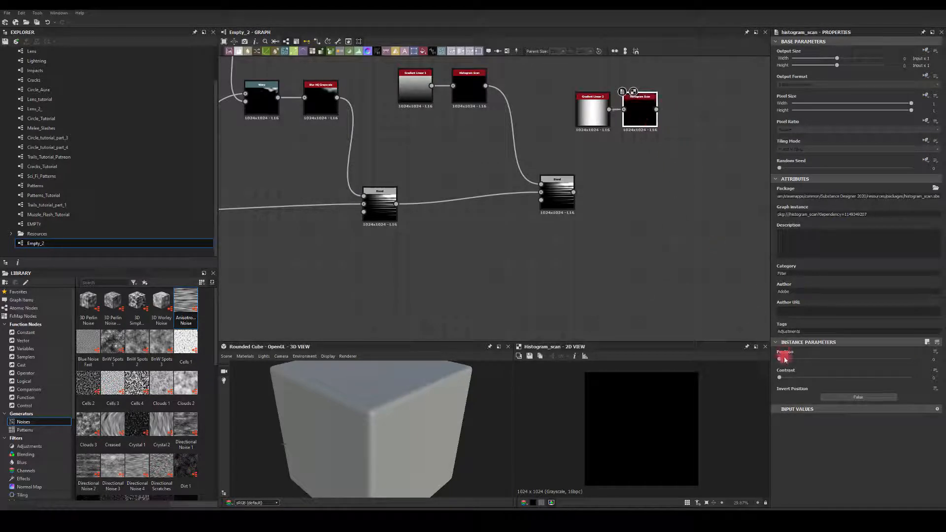
pyautogui.moveTo(779, 359); pyautogui.dragTo(831, 358)
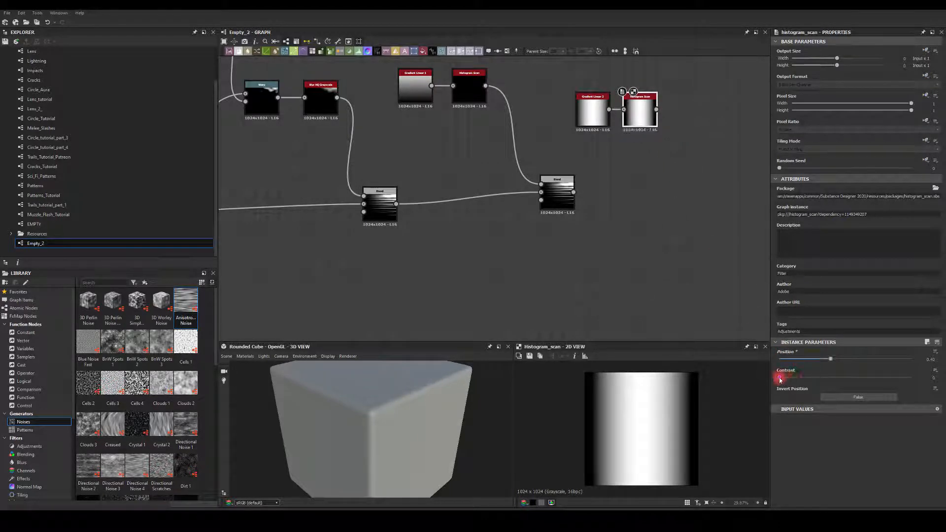
pyautogui.moveTo(780, 378); pyautogui.dragTo(819, 378)
# Step: Add a fifth Blend after the fourth, connect Gradient Linear 2's Histogram Scan as foreground, and set its mode to Multiply
pyautogui.moveTo(656, 181); pyautogui.dragTo(563, 186, button='middle')
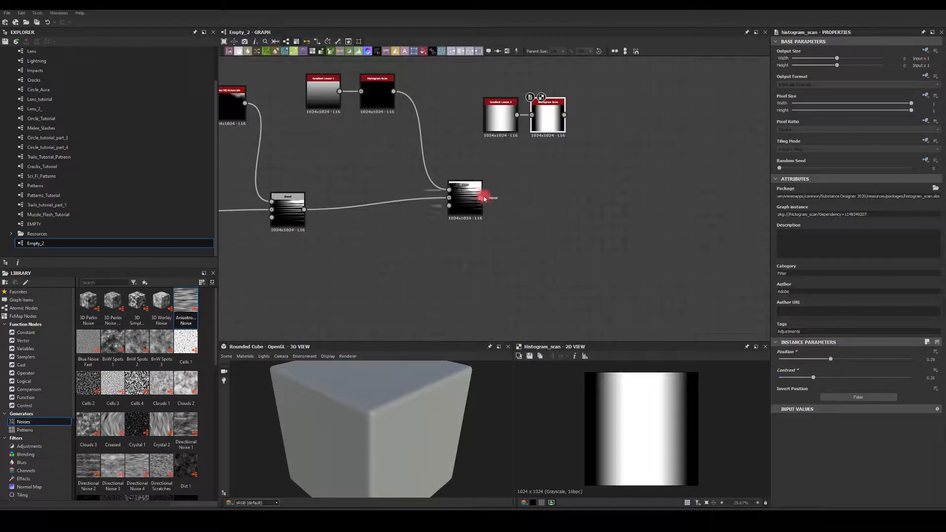
pyautogui.moveTo(482, 198); pyautogui.dragTo(596, 174)
pyautogui.click(615, 197)
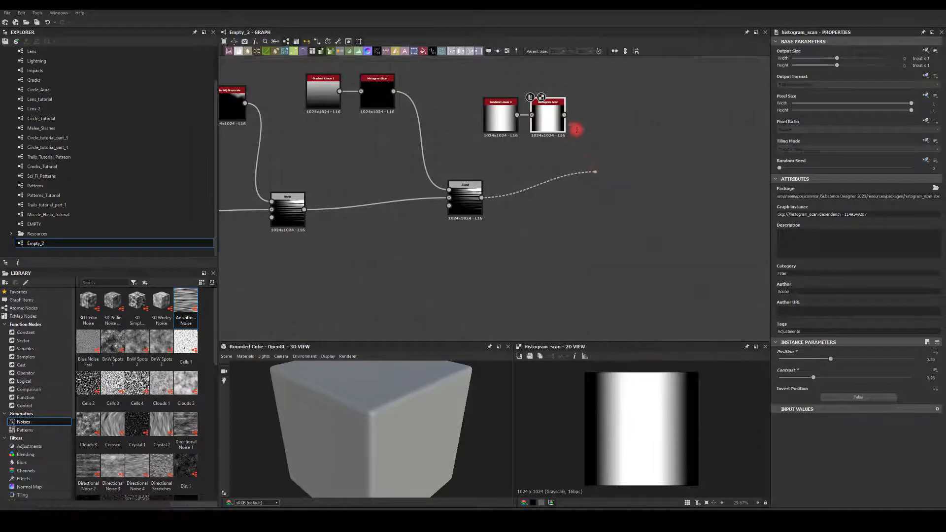
pyautogui.moveTo(565, 115); pyautogui.dragTo(591, 166)
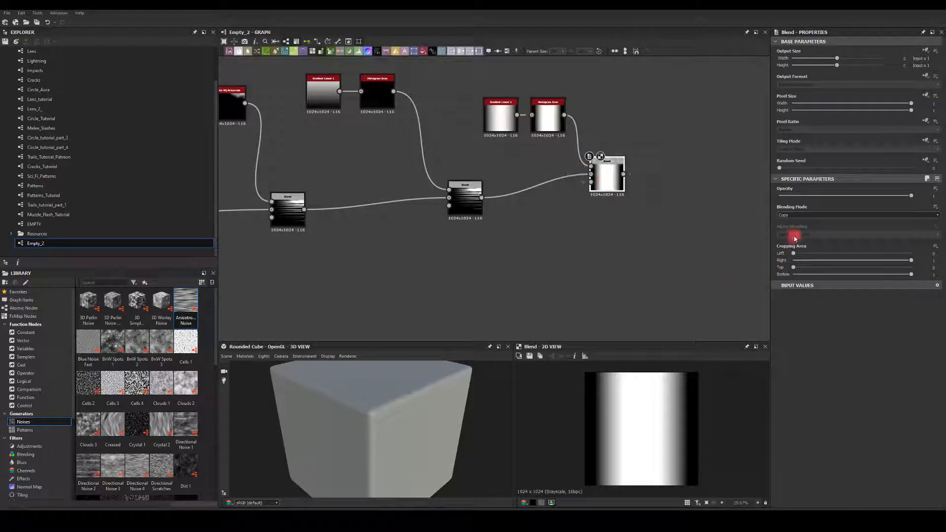
pyautogui.click(791, 216)
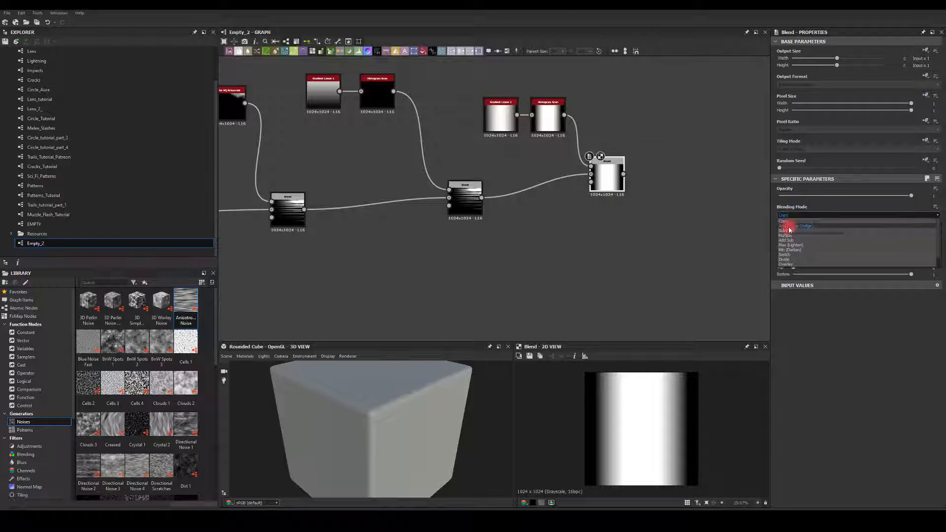
pyautogui.click(784, 236)
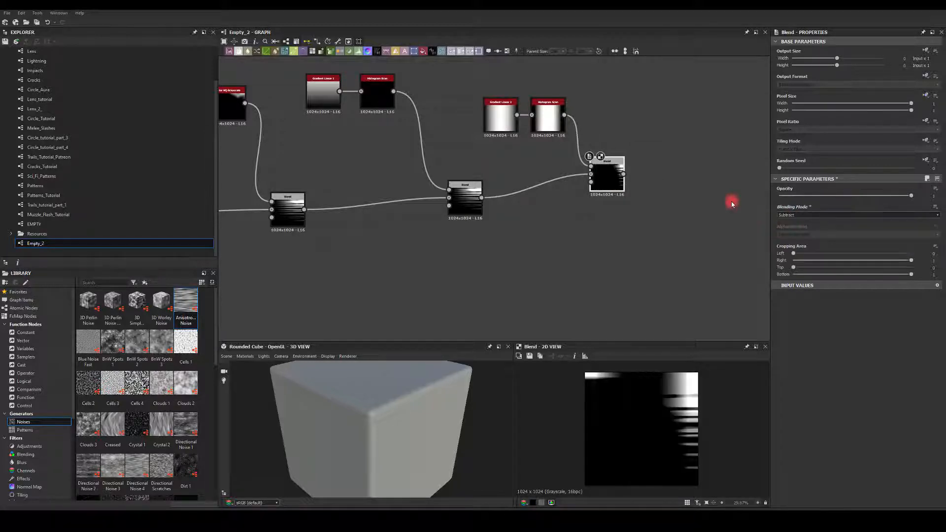
pyautogui.click(786, 216)
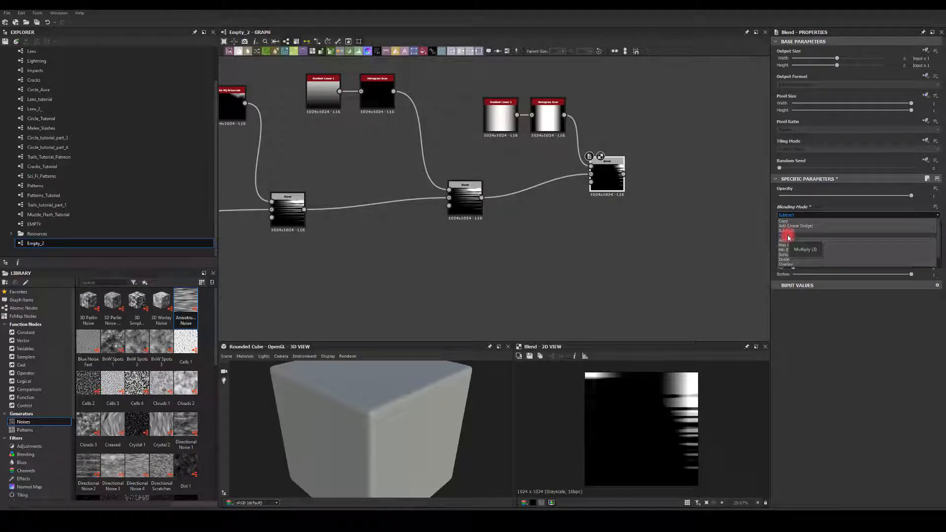
pyautogui.click(787, 236)
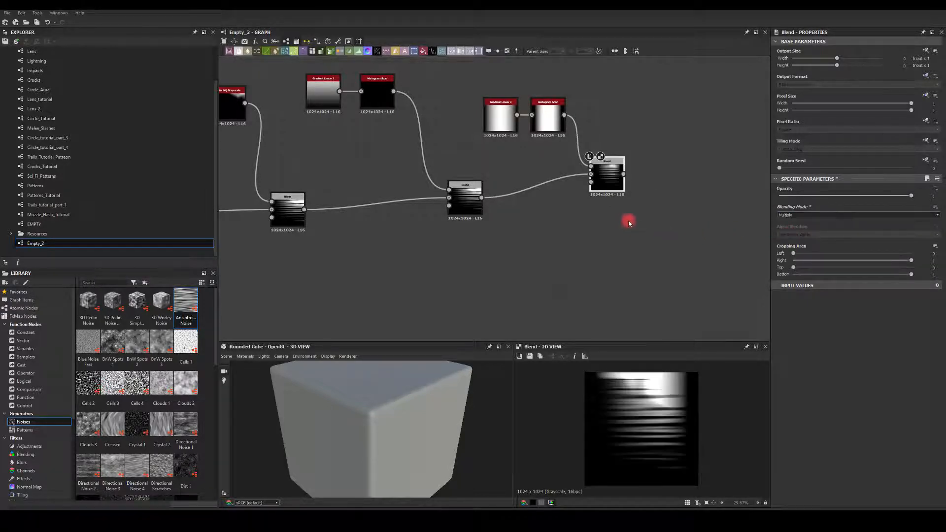
# Step: Set the Position of Gradient Linear 2's Histogram Scan to about 0.76 and its Contrast to about 0.28
pyautogui.click(506, 121)
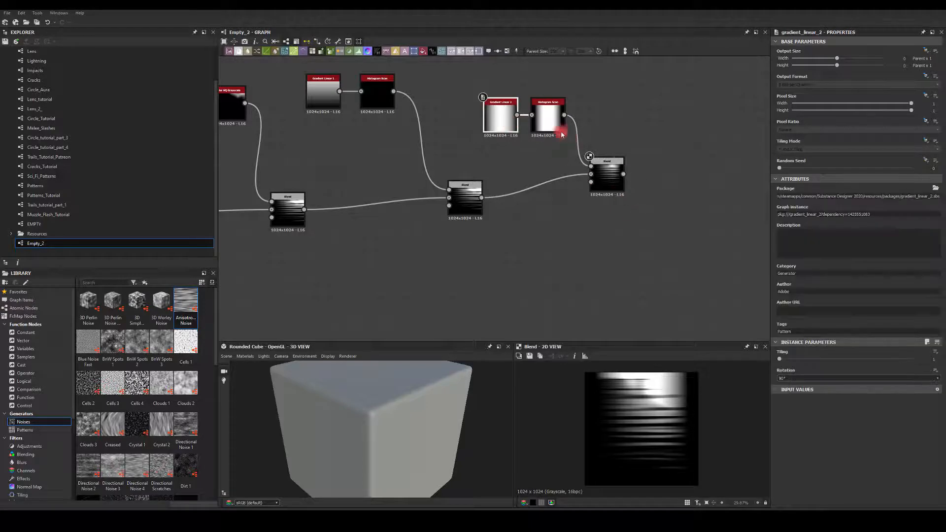
pyautogui.click(548, 121)
pyautogui.moveTo(829, 360); pyautogui.dragTo(880, 364)
pyautogui.moveTo(811, 379)
pyautogui.mouseDown()
pyautogui.moveTo(848, 378)
pyautogui.moveTo(797, 376)
pyautogui.moveTo(818, 377)
pyautogui.mouseUp()
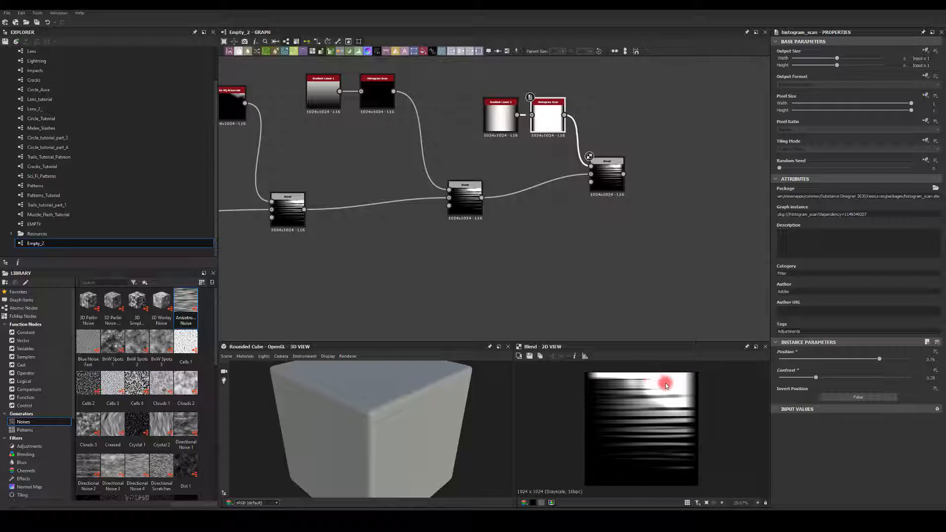
# Step: Move the Gradient Linear 1 and Histogram Scan pair feeding the fourth Blend higher in the graph
pyautogui.moveTo(380, 151); pyautogui.dragTo(419, 212, button='middle')
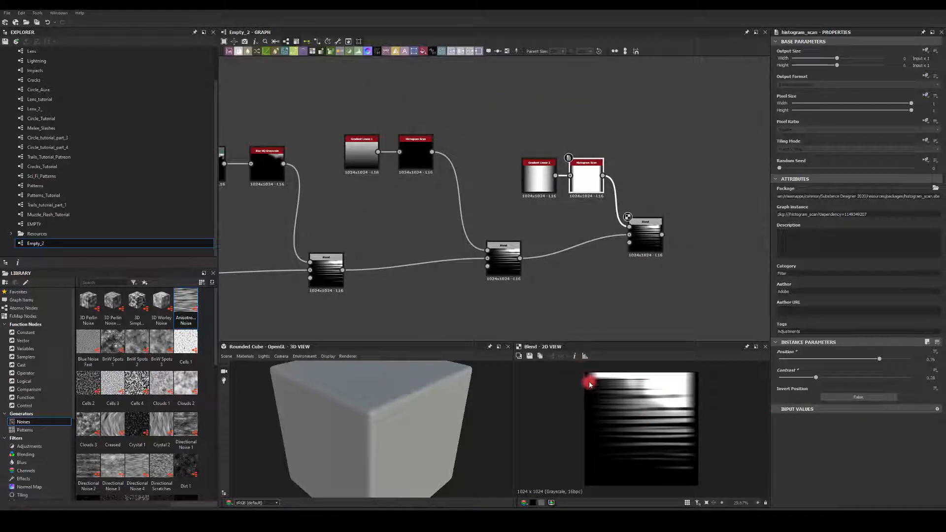
pyautogui.moveTo(387, 206); pyautogui.dragTo(455, 243, button='middle')
pyautogui.moveTo(418, 130); pyautogui.dragTo(435, 75)
# Step: Duplicate the unused Gradient Linear 1, Histogram Scan and Transformation 2D chain and place the copy beneath the raised gradient pair
pyautogui.moveTo(343, 169); pyautogui.dragTo(663, 166, button='middle')
pyautogui.moveTo(240, 149); pyautogui.dragTo(371, 154, button='middle')
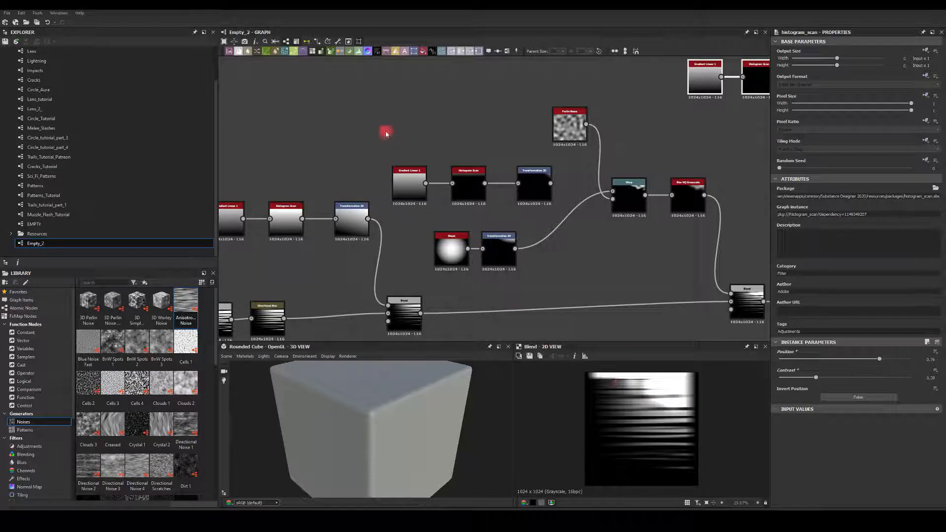
pyautogui.moveTo(649, 114); pyautogui.dragTo(519, 146, button='middle')
pyautogui.click(567, 161)
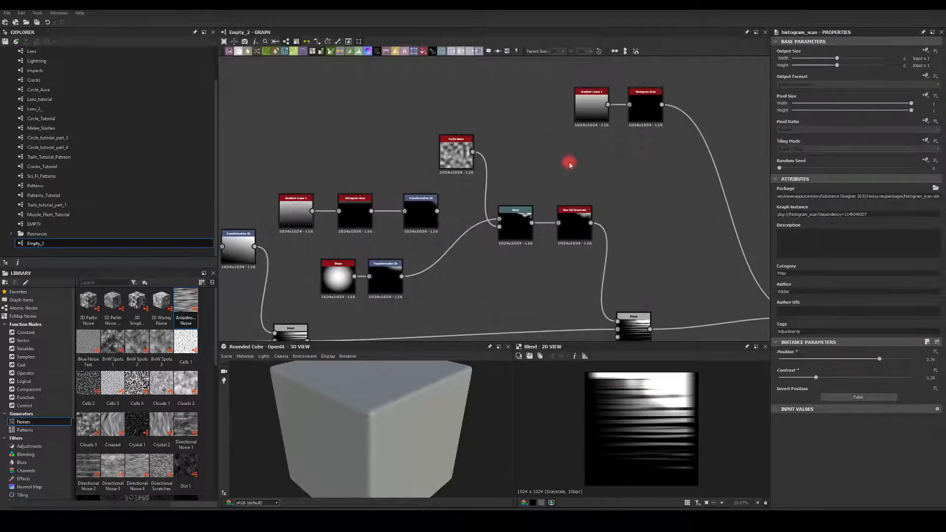
pyautogui.hotkey('ctrl', 'v')
pyautogui.moveTo(555, 204); pyautogui.dragTo(643, 165)
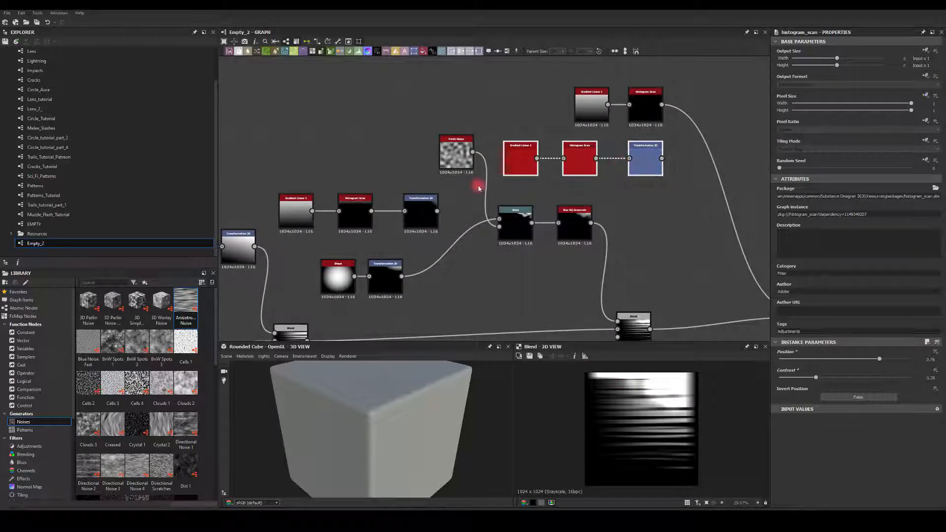
pyautogui.moveTo(660, 215); pyautogui.dragTo(612, 214, button='middle')
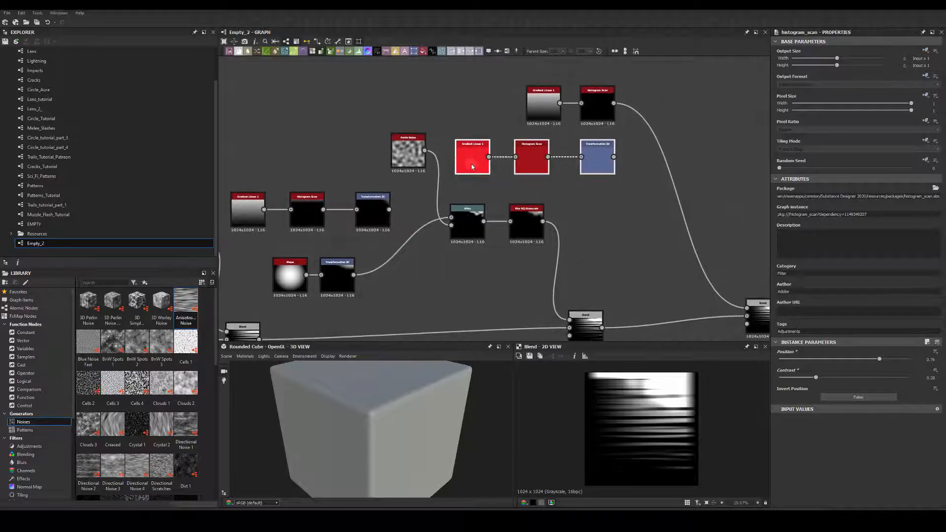
# Step: Add a Blend after the copied Transformation 2D, connect the upper Histogram Scan as foreground, and set its mode to Multiply
pyautogui.click(607, 164)
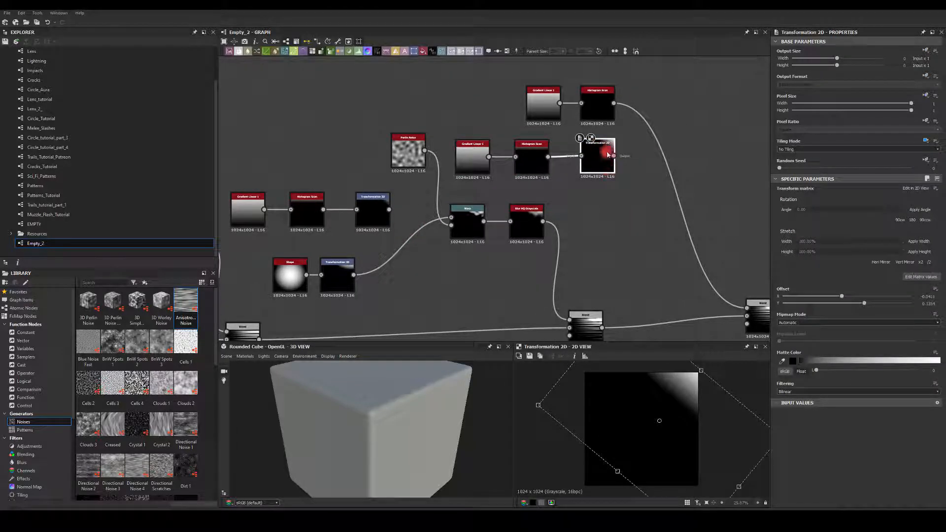
pyautogui.moveTo(613, 156); pyautogui.dragTo(645, 156)
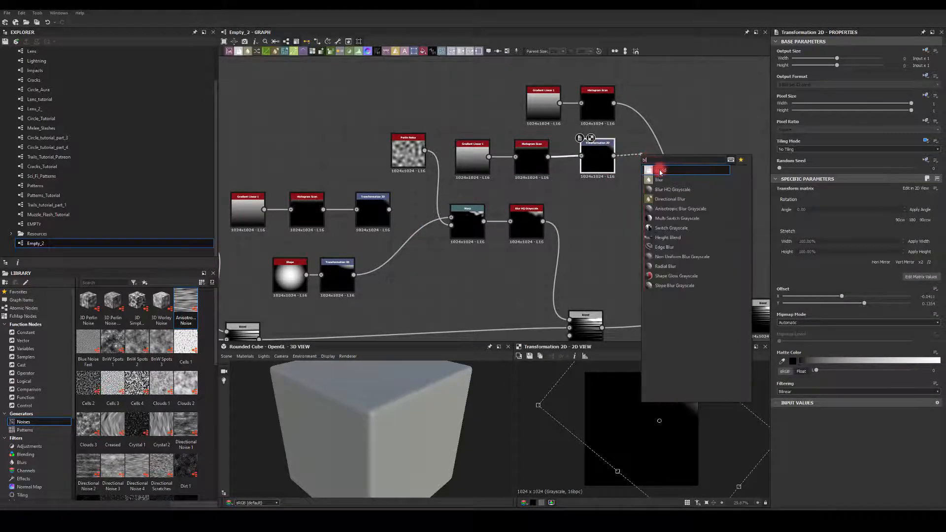
pyautogui.click(660, 171)
pyautogui.moveTo(614, 103); pyautogui.dragTo(640, 142)
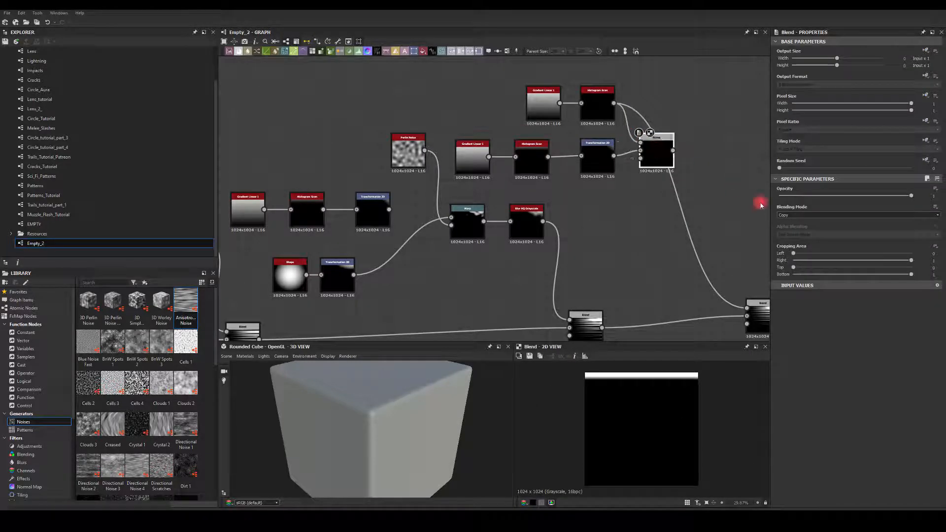
pyautogui.click(793, 215)
pyautogui.click(794, 235)
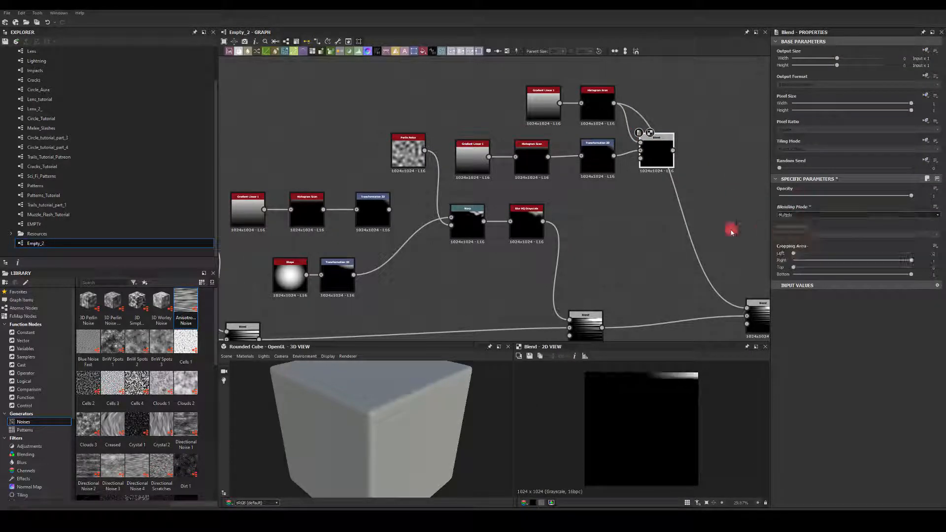
# Step: Move the new Blend closer to its inputs and rotate the copied Transformation 2D so its gradient extends farther along the upper edge
pyautogui.moveTo(656, 152); pyautogui.dragTo(650, 153)
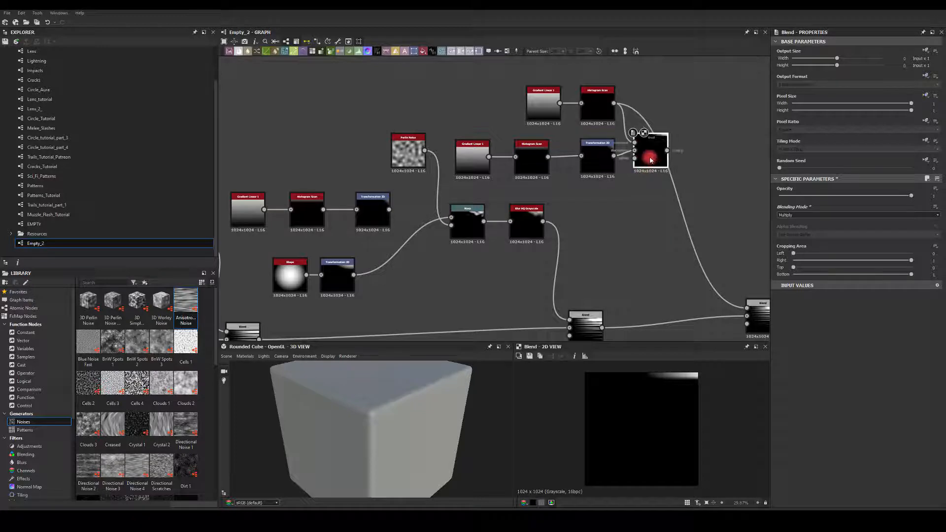
pyautogui.click(598, 157)
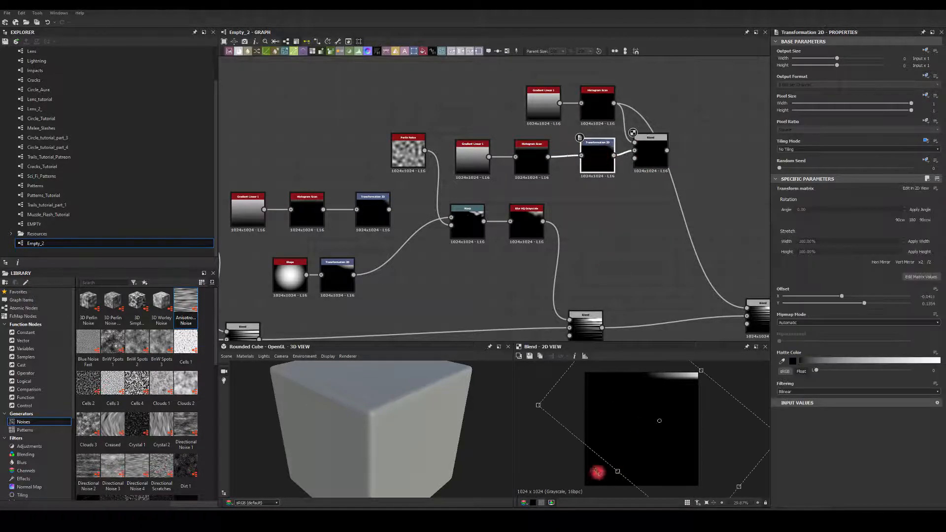
pyautogui.moveTo(598, 472); pyautogui.dragTo(625, 498)
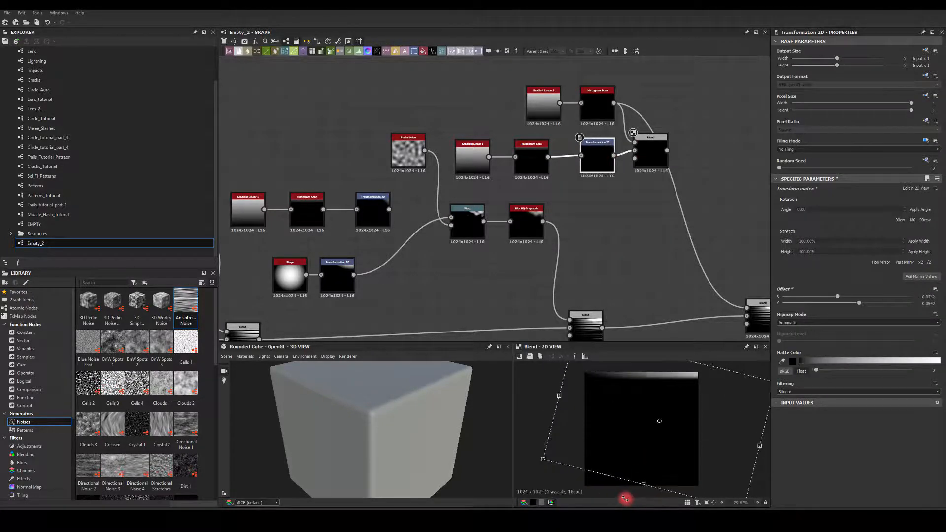
# Step: Connect the new Multiply Blend to the fourth Blend's foreground in place of the Histogram Scan, and preview the fifth Blend
pyautogui.moveTo(661, 253); pyautogui.dragTo(565, 202, button='middle')
pyautogui.click(553, 102)
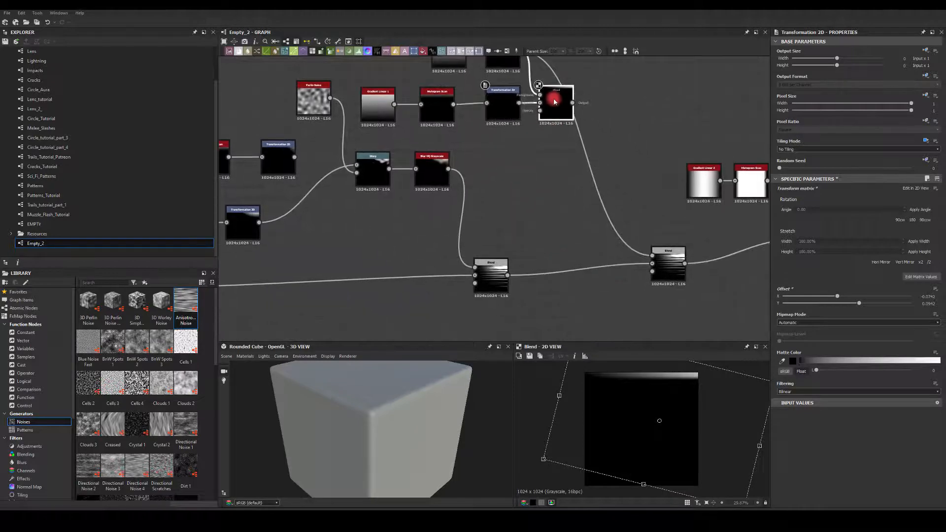
pyautogui.moveTo(567, 105); pyautogui.dragTo(653, 256)
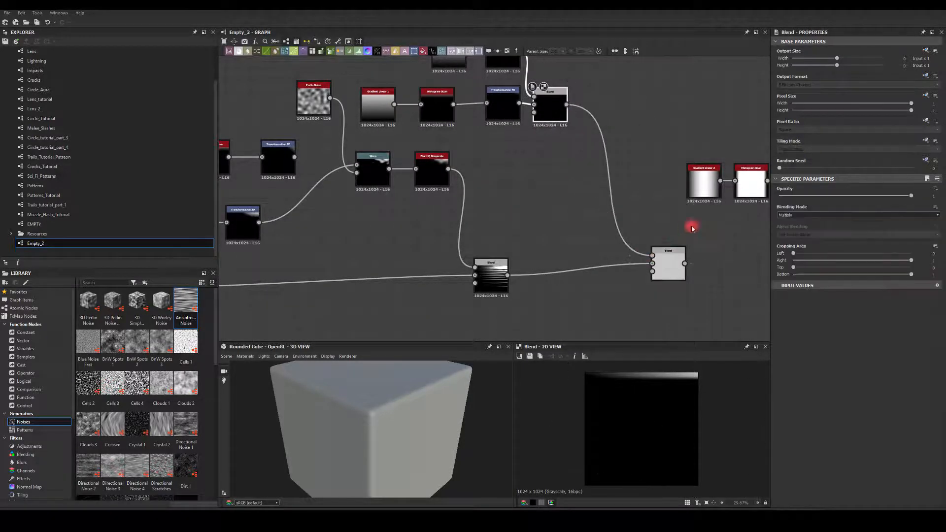
pyautogui.moveTo(705, 243); pyautogui.dragTo(626, 232, button='middle')
pyautogui.moveTo(741, 239); pyautogui.dragTo(729, 228)
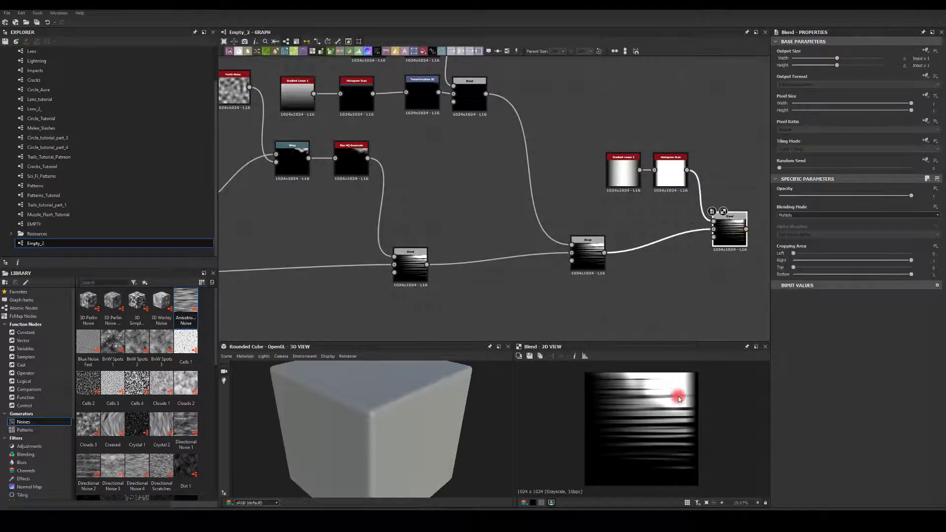
# Step: Raise the Position of the copied chain's Histogram Scan to about 0.2
pyautogui.moveTo(474, 145); pyautogui.dragTo(513, 177, button='middle')
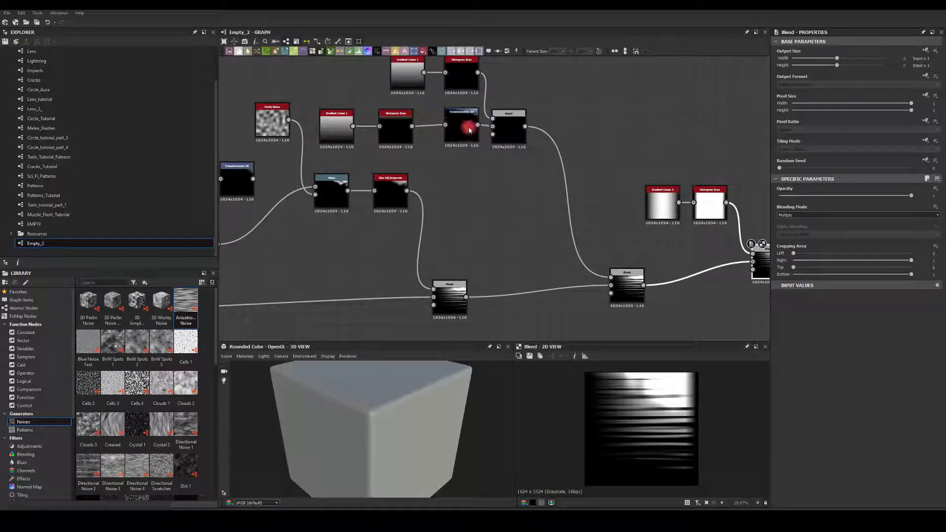
pyautogui.click(392, 128)
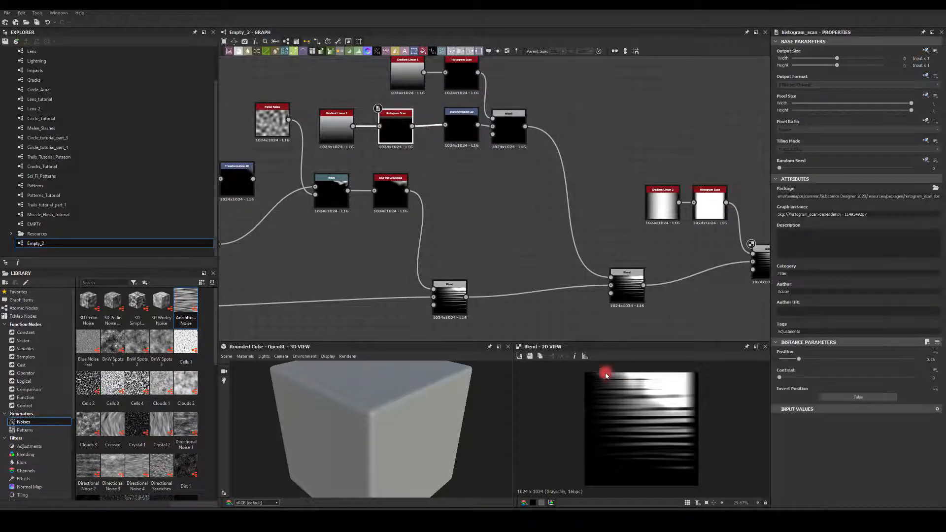
pyautogui.moveTo(800, 360)
pyautogui.mouseDown()
pyautogui.moveTo(838, 361)
pyautogui.moveTo(807, 360)
pyautogui.mouseUp()
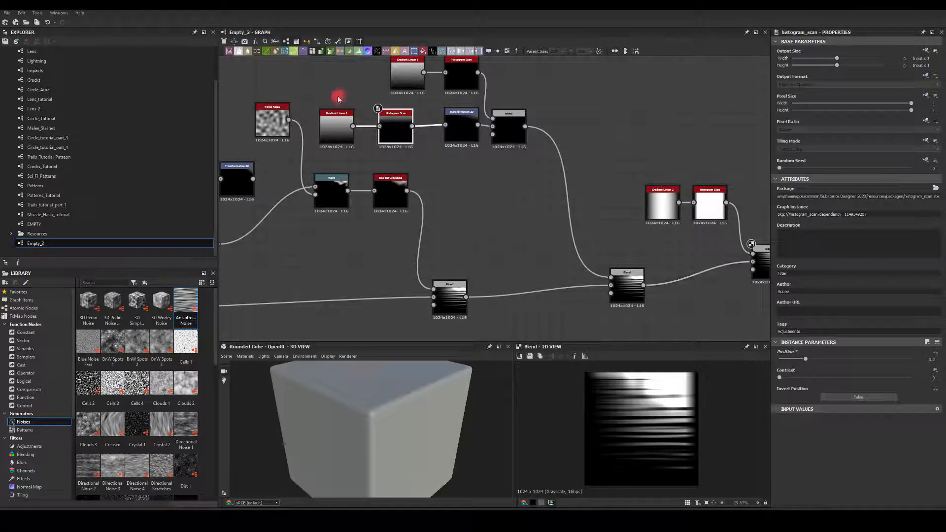
# Step: Move the copied Gradient Linear 1 and Histogram Scan closer to their Transformation 2D
pyautogui.moveTo(338, 98); pyautogui.dragTo(389, 133)
pyautogui.moveTo(394, 128); pyautogui.dragTo(413, 127)
pyautogui.click(434, 168)
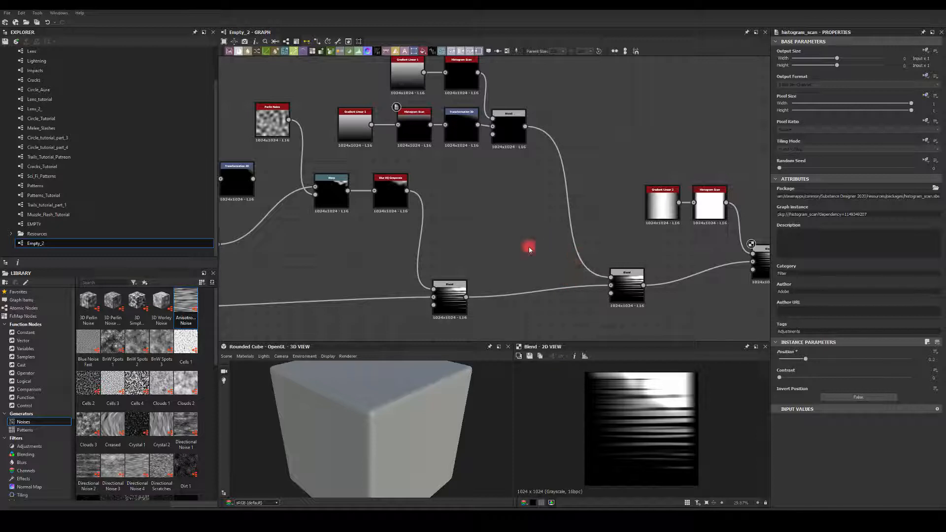
# Step: Move the Gradient Linear 2 pair and the fifth Blend closer to the fourth Blend, aligning the two Blends
pyautogui.moveTo(581, 243); pyautogui.dragTo(537, 219, button='middle')
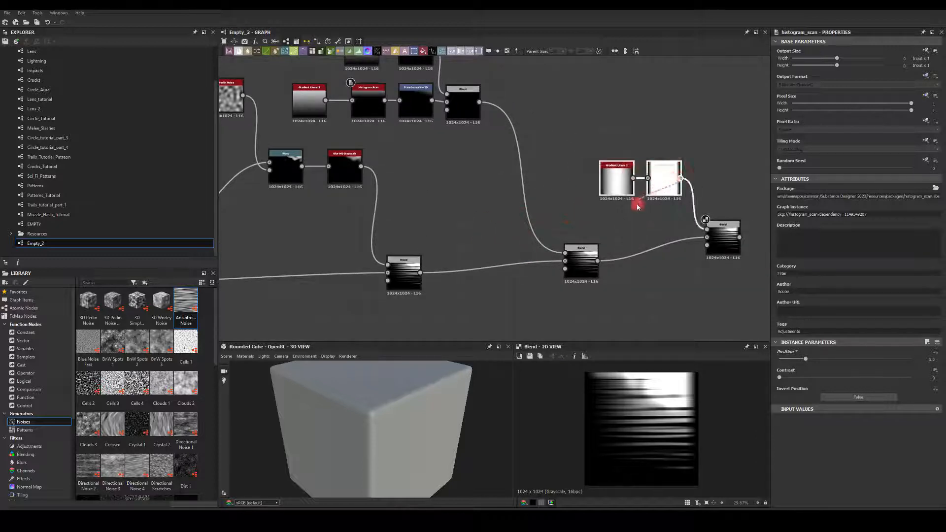
pyautogui.moveTo(665, 187); pyautogui.dragTo(629, 212)
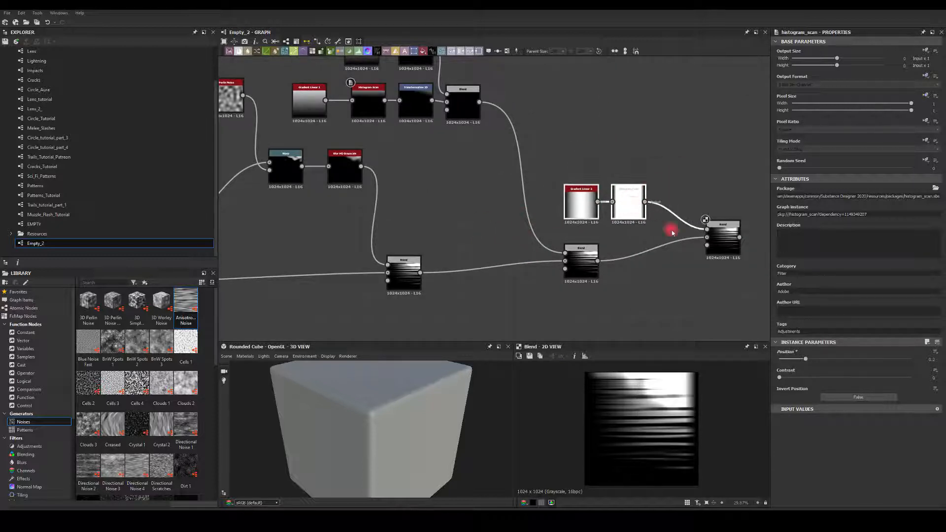
pyautogui.moveTo(726, 243); pyautogui.dragTo(703, 266)
pyautogui.click(563, 258)
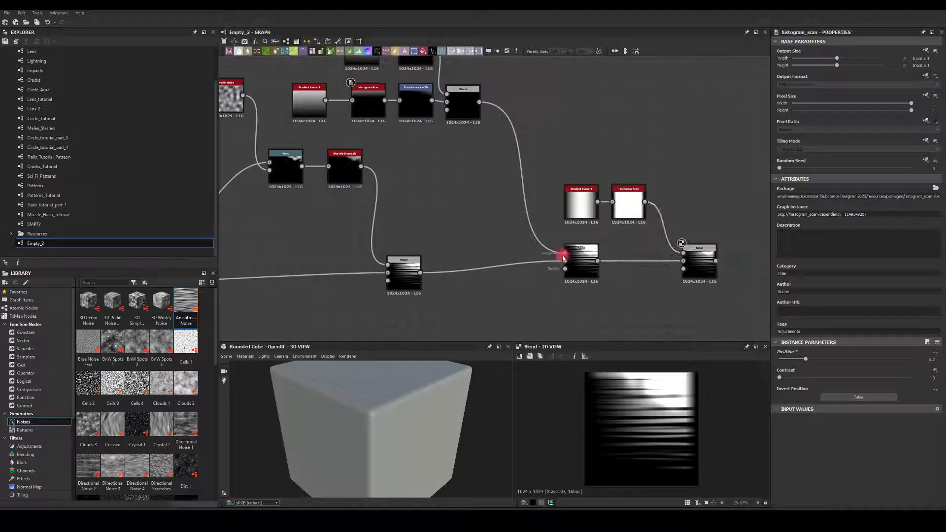
pyautogui.scroll(-4, 536, 253)
pyautogui.moveTo(485, 215); pyautogui.dragTo(700, 122, button='middle')
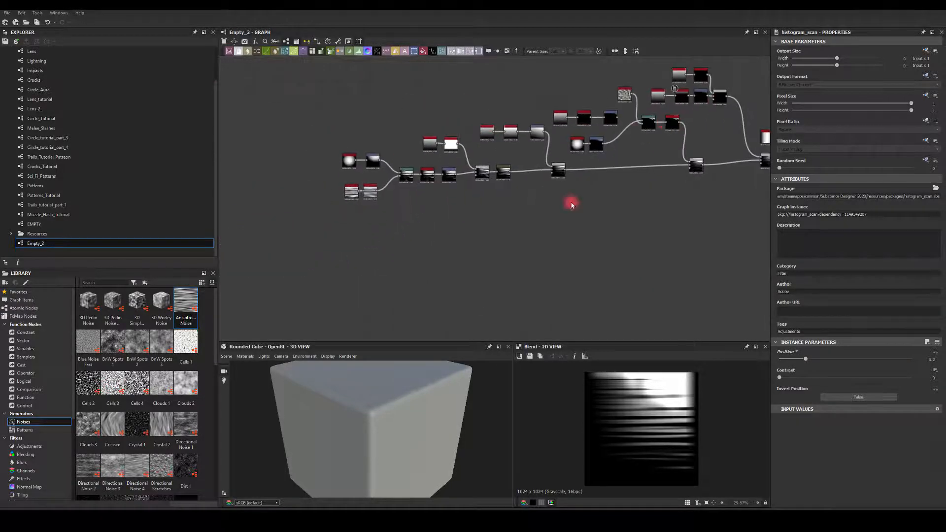
pyautogui.moveTo(421, 202); pyautogui.dragTo(373, 243, button='middle')
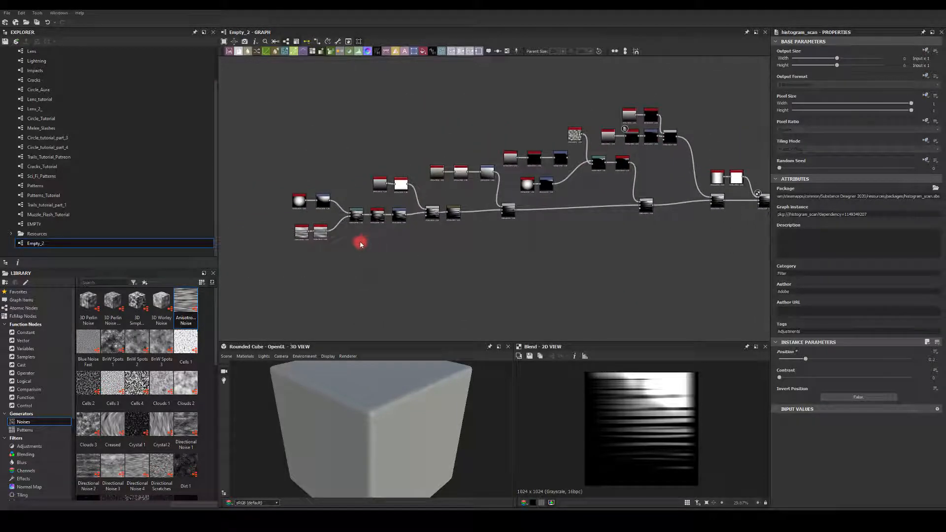
pyautogui.moveTo(324, 252); pyautogui.dragTo(378, 261, button='middle')
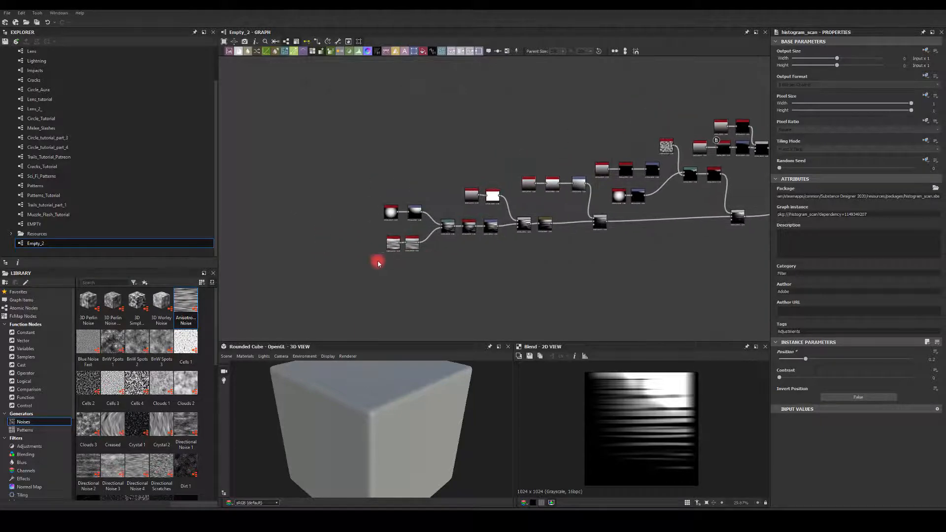
pyautogui.scroll(3, 345, 255)
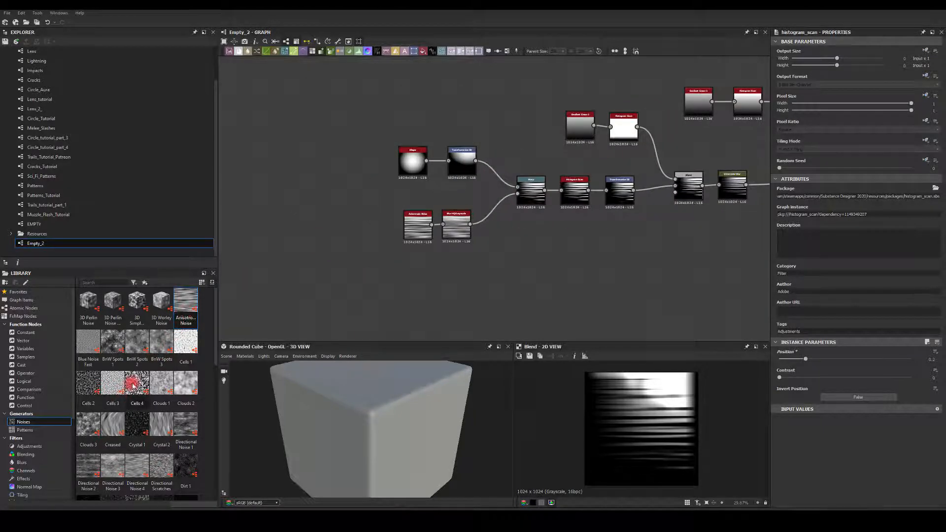
# Step: Add a Cells 4 noise below the Anisotropic Noise, followed by a Blur HQ Grayscale and a Transformation 2D
pyautogui.moveTo(137, 383); pyautogui.dragTo(447, 288)
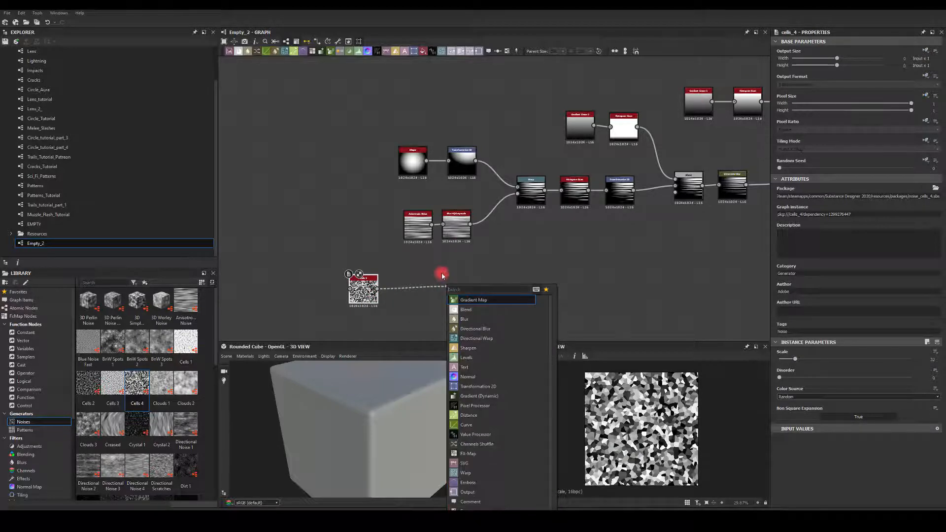
pyautogui.write('blu')
pyautogui.click(456, 312)
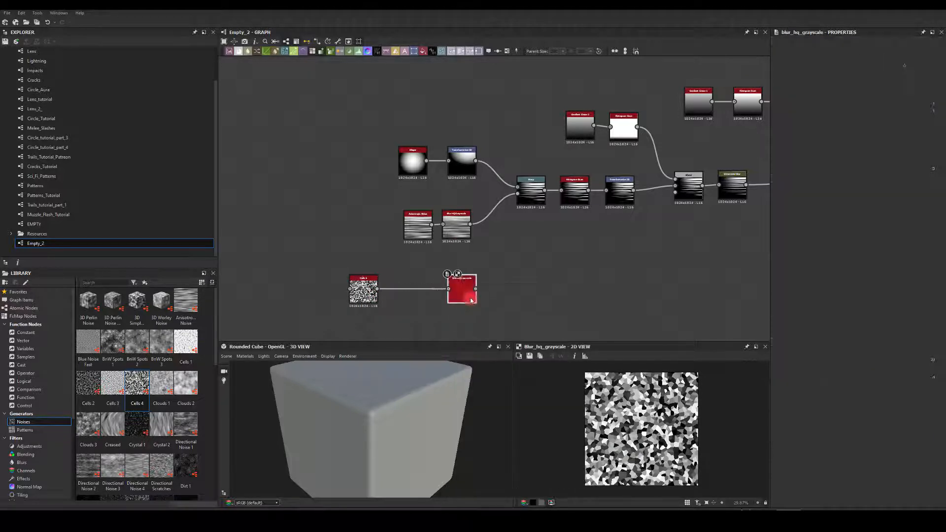
pyautogui.moveTo(476, 289); pyautogui.dragTo(511, 281)
pyautogui.click(557, 304)
# Step: Move the Anisotropic Noise pair aside and connect the Cells 4 chain's Transformation 2D to the Warp's gradient input
pyautogui.moveTo(433, 222); pyautogui.dragTo(291, 219)
pyautogui.moveTo(300, 256); pyautogui.dragTo(423, 291)
pyautogui.moveTo(494, 289); pyautogui.dragTo(519, 195)
pyautogui.click(429, 256)
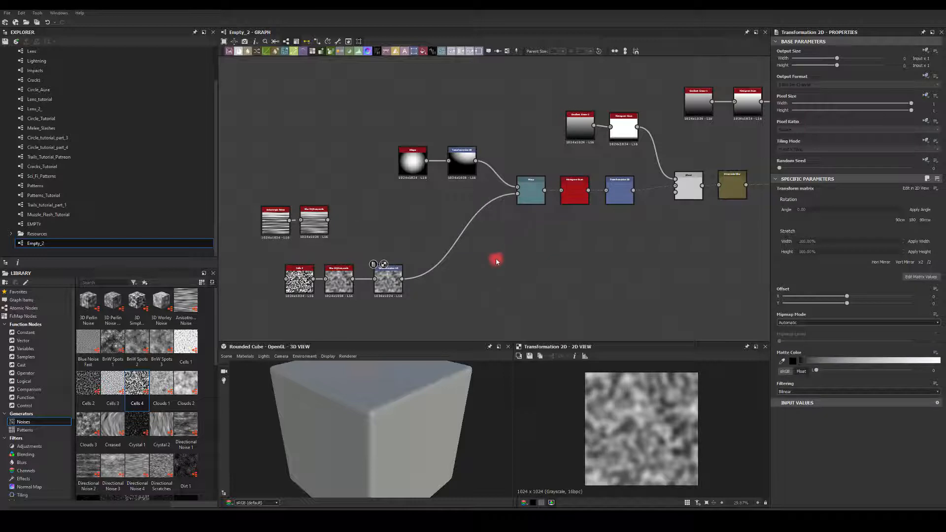
# Step: Preview the final Multiply Blend at the end of the graph
pyautogui.scroll(-3, 526, 278)
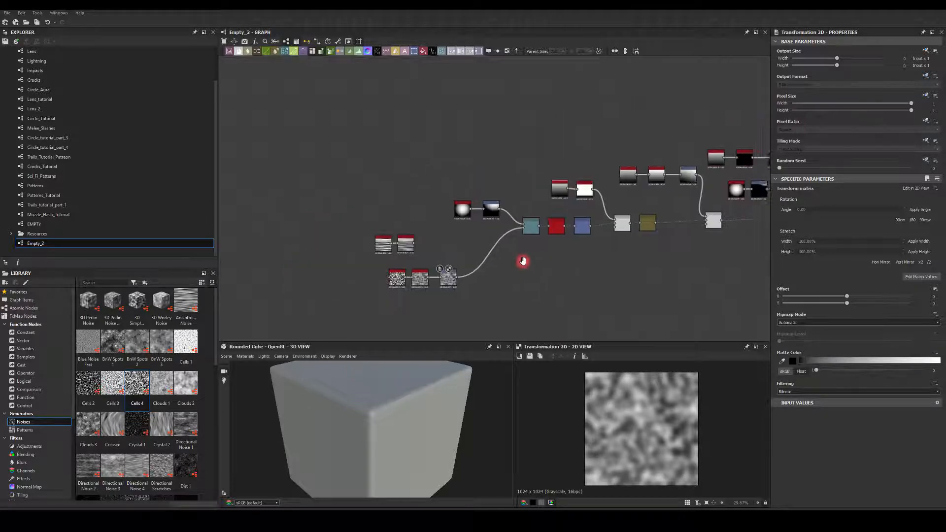
pyautogui.moveTo(757, 250); pyautogui.dragTo(528, 235, button='middle')
pyautogui.moveTo(690, 245); pyautogui.dragTo(543, 251, button='middle')
pyautogui.click(648, 206)
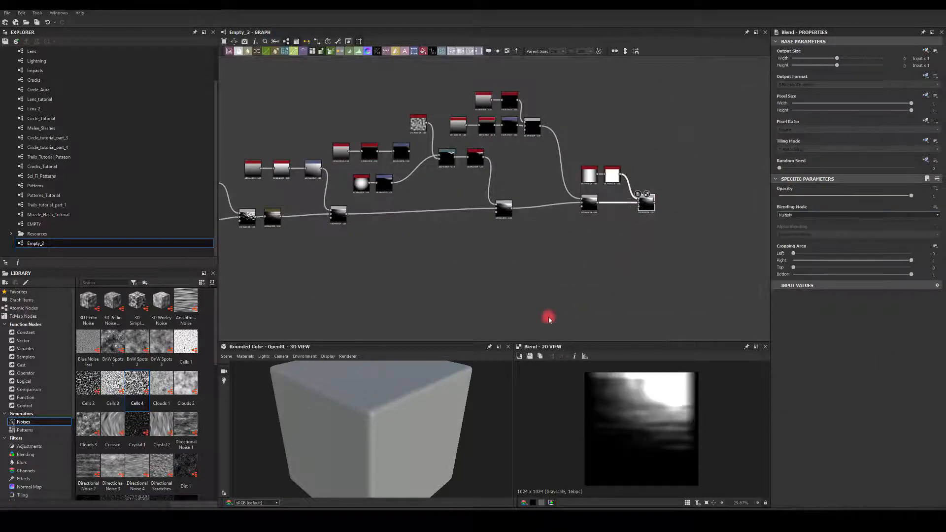
# Step: Lower the Scale of Cells 4, and set its Blur HQ Grayscale to Intensity about 6.97 and Quality 1
pyautogui.scroll(4, 484, 266)
pyautogui.scroll(3, 506, 262)
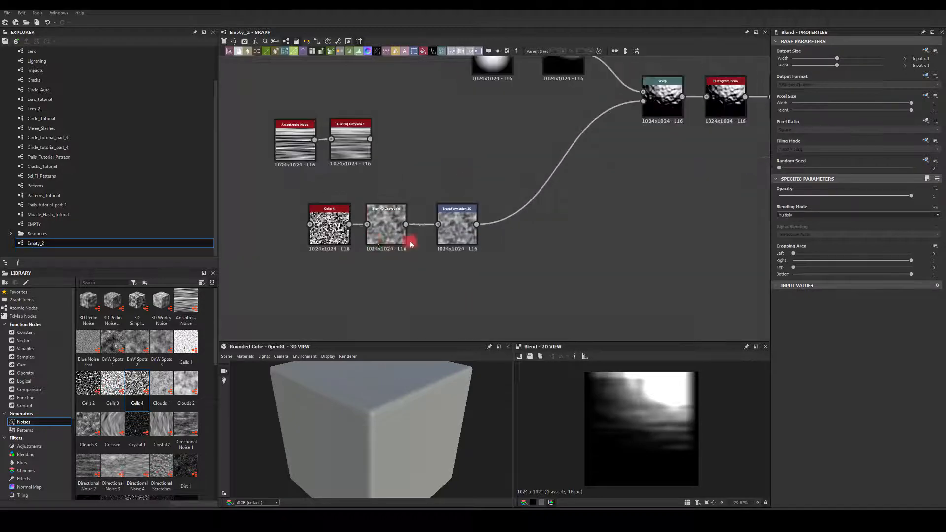
pyautogui.click(317, 228)
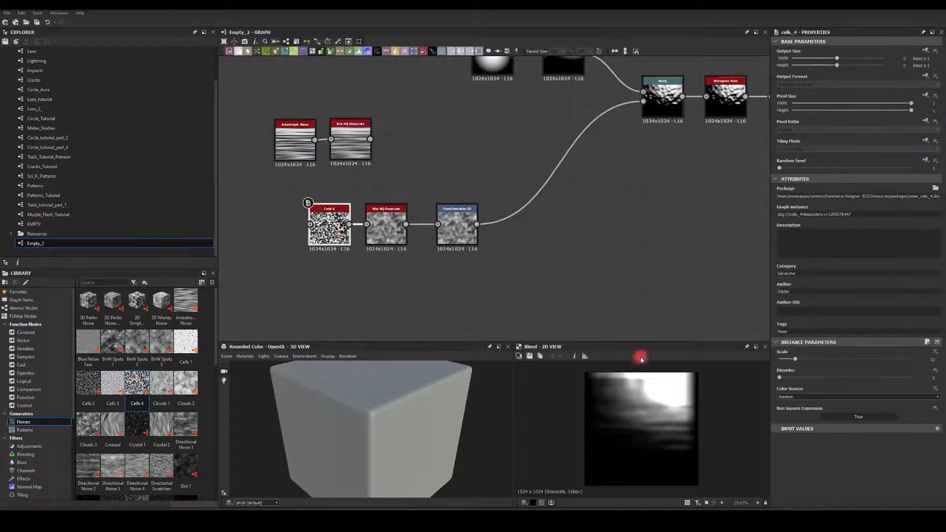
pyautogui.moveTo(791, 356); pyautogui.dragTo(837, 364)
pyautogui.click(387, 227)
pyautogui.click(781, 378)
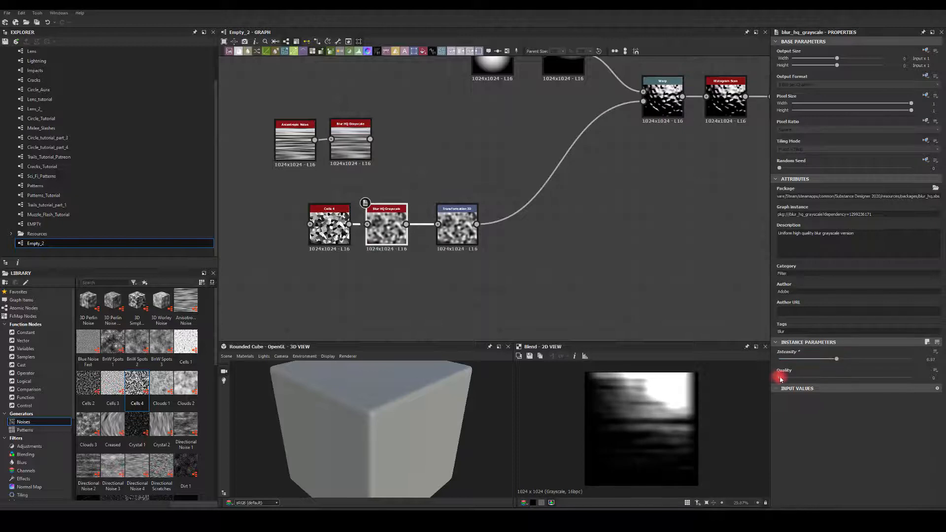
# Step: Stretch the Cells 4 noise horizontally to more than twice its width in its Transformation 2D, and move that node closer to the blur
pyautogui.click(450, 231)
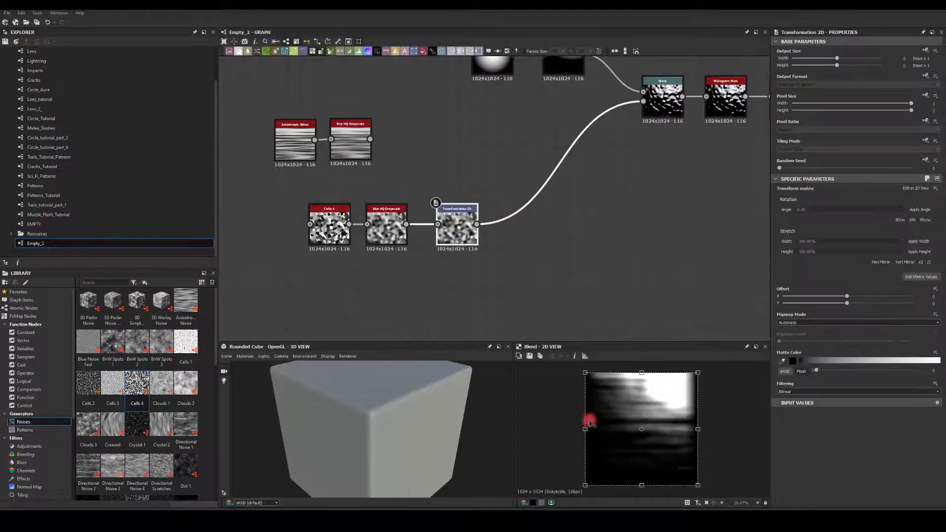
pyautogui.moveTo(583, 427); pyautogui.dragTo(680, 427)
pyautogui.click(444, 289)
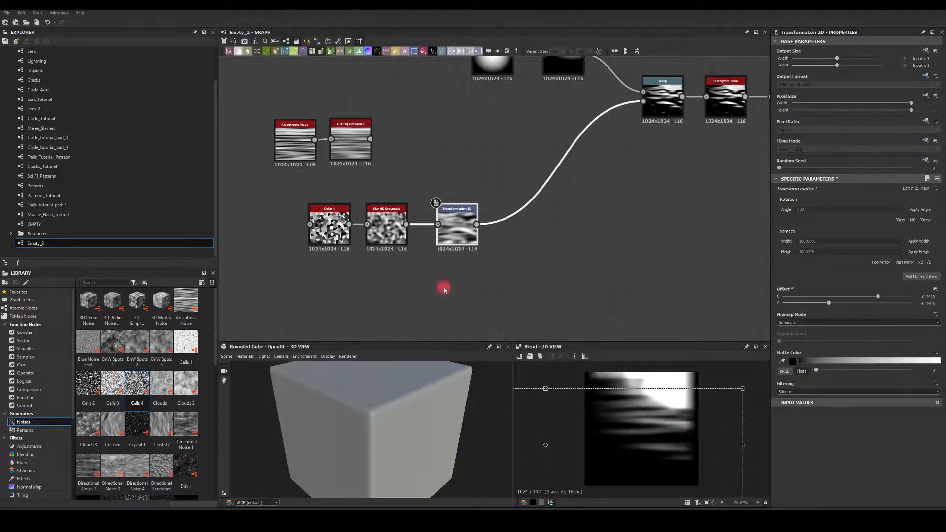
pyautogui.click(366, 235)
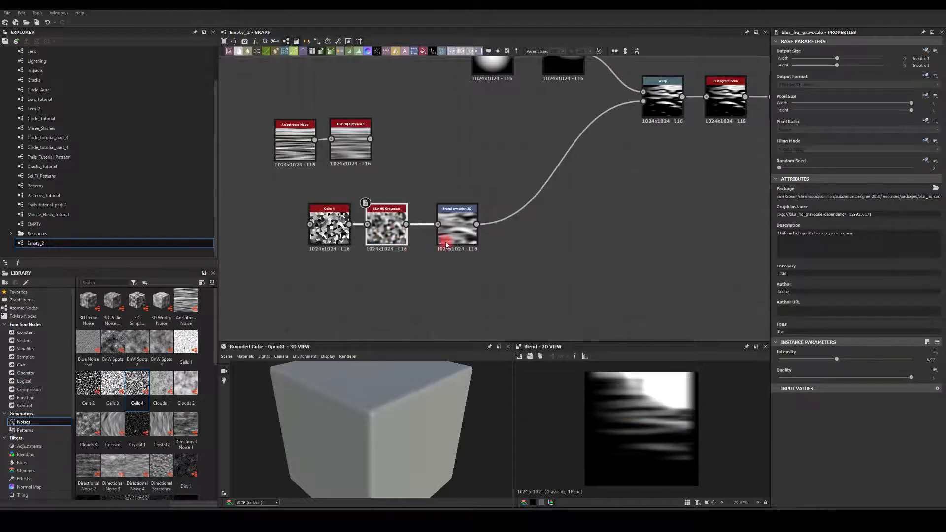
pyautogui.click(456, 231)
pyautogui.scroll(-3, 535, 427)
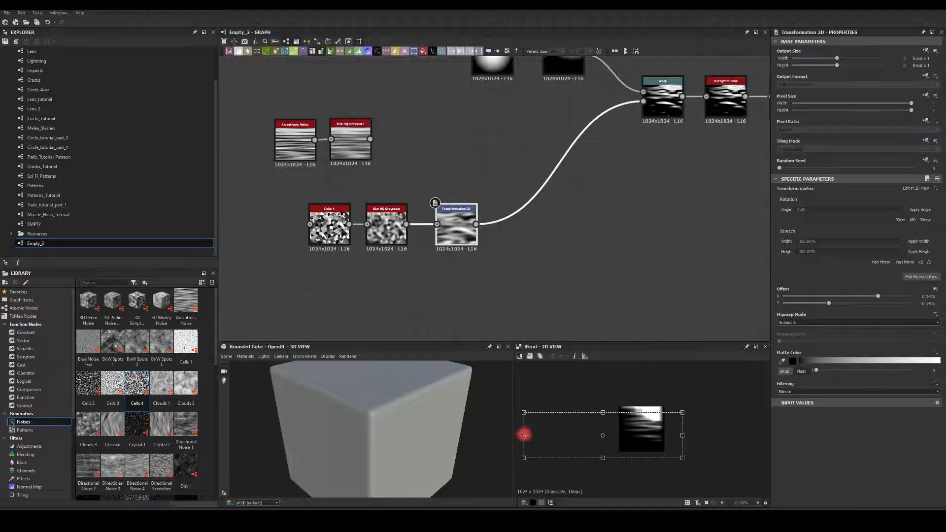
pyautogui.moveTo(524, 435); pyautogui.dragTo(664, 451)
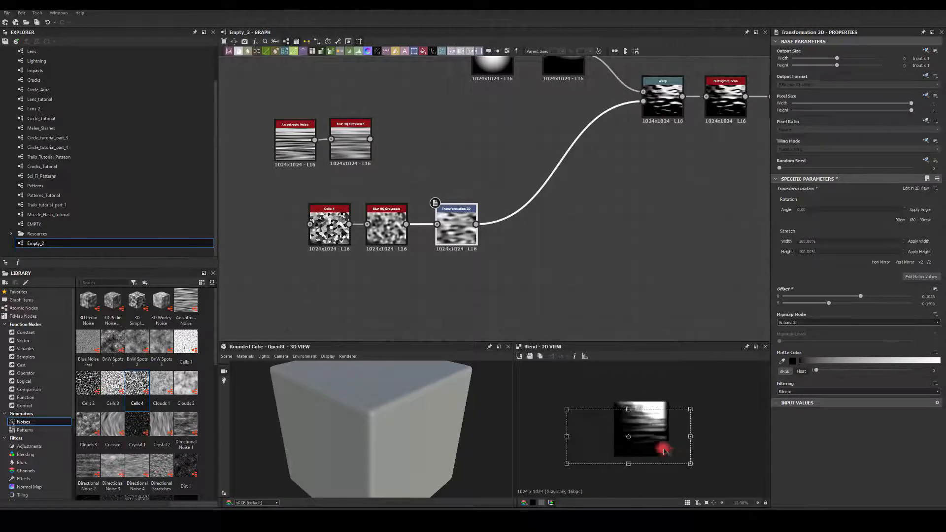
pyautogui.scroll(8, 664, 450)
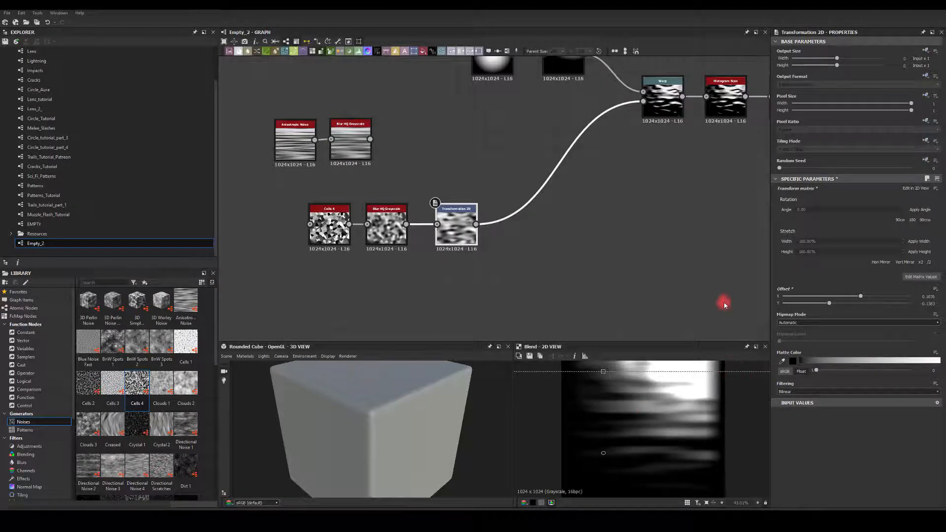
pyautogui.scroll(-3, 656, 438)
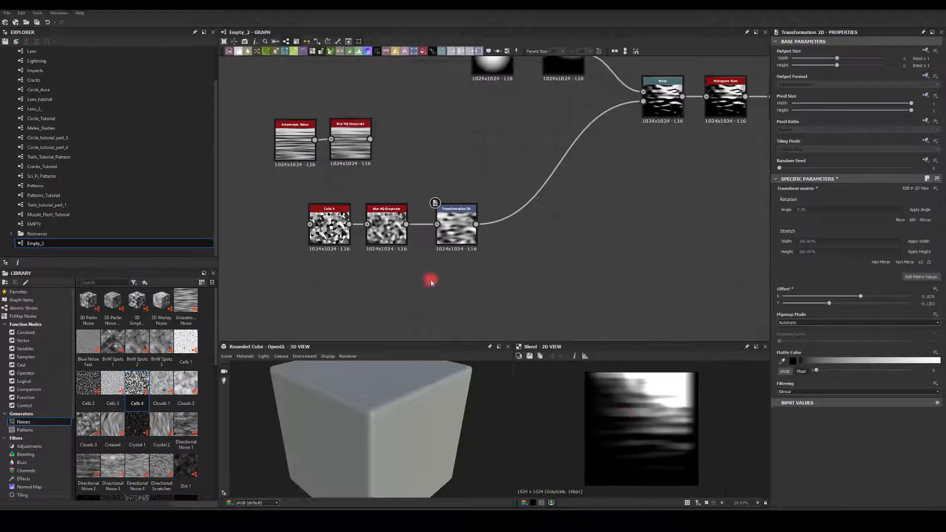
pyautogui.moveTo(448, 209); pyautogui.dragTo(429, 208)
# Step: Add Grunge Map 004 with copies of the Cells 4 chain's Blur HQ Grayscale and Transformation 2D, and connect it to the Warp's gradient input
pyautogui.scroll(-5, 137, 383)
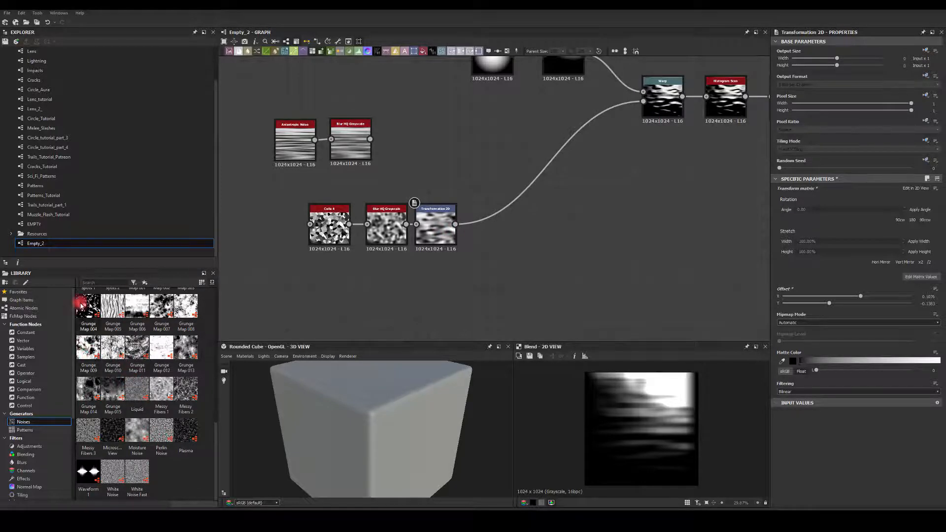
pyautogui.moveTo(88, 308); pyautogui.dragTo(323, 287)
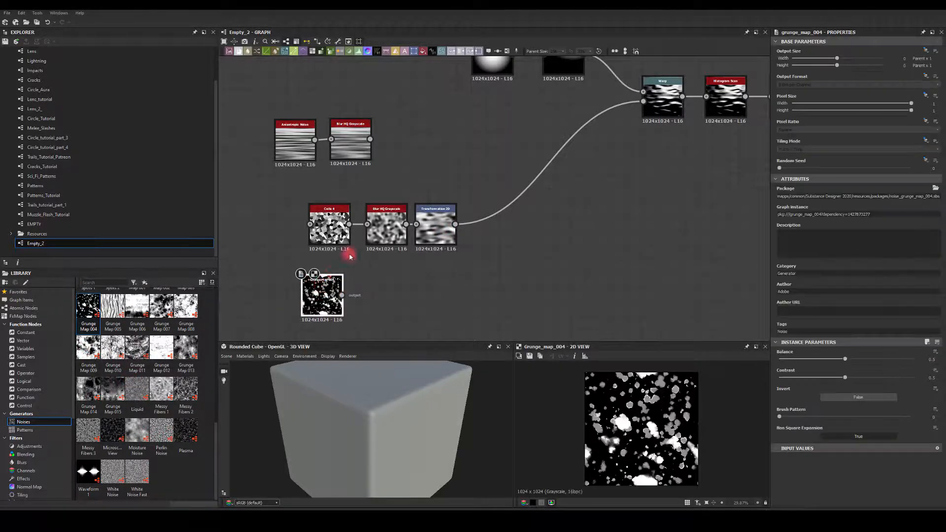
pyautogui.click(400, 240)
pyautogui.hotkey('ctrl', 'd')
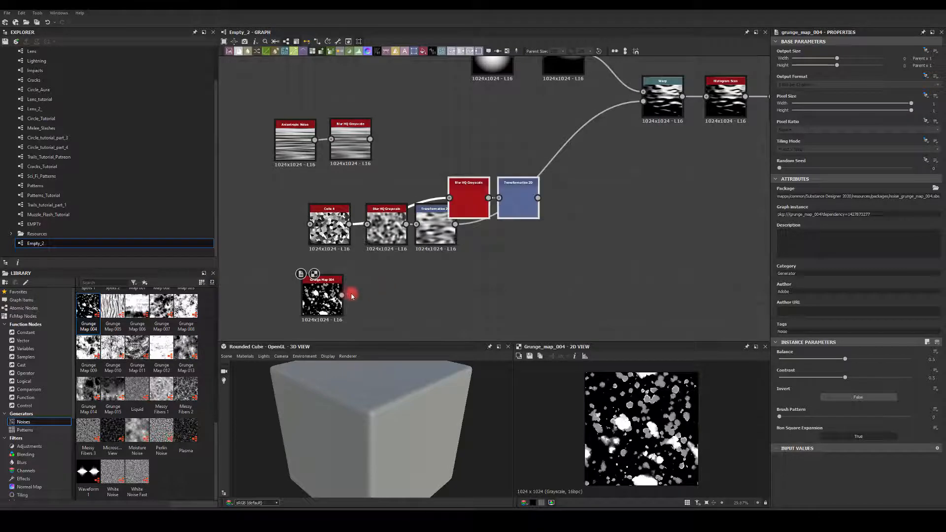
pyautogui.moveTo(463, 190); pyautogui.dragTo(373, 296)
pyautogui.moveTo(462, 295); pyautogui.dragTo(658, 108)
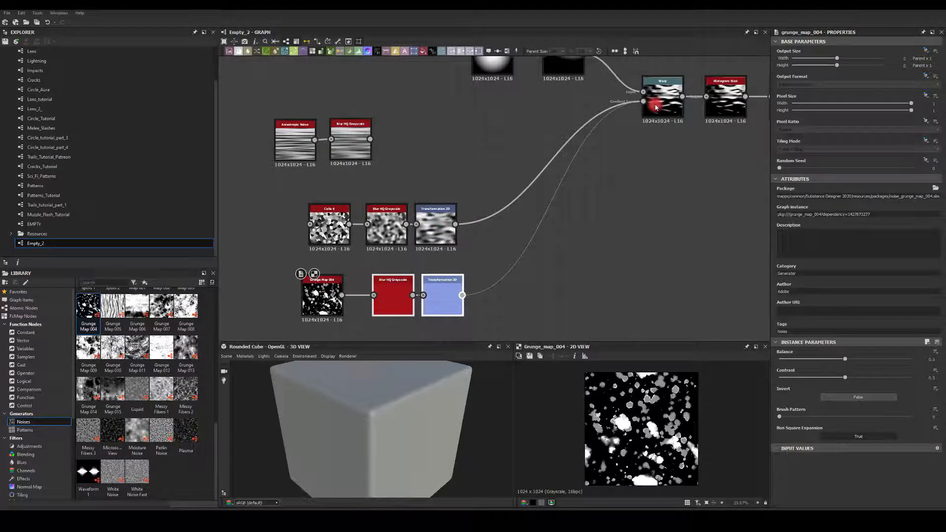
# Step: Preview the final Blend with the Grunge Map 004 chain driving the Warp
pyautogui.moveTo(507, 193); pyautogui.dragTo(380, 204, button='middle')
pyautogui.scroll(-2, 379, 204)
pyautogui.moveTo(759, 204); pyautogui.dragTo(600, 210, button='middle')
pyautogui.scroll(-1, 600, 210)
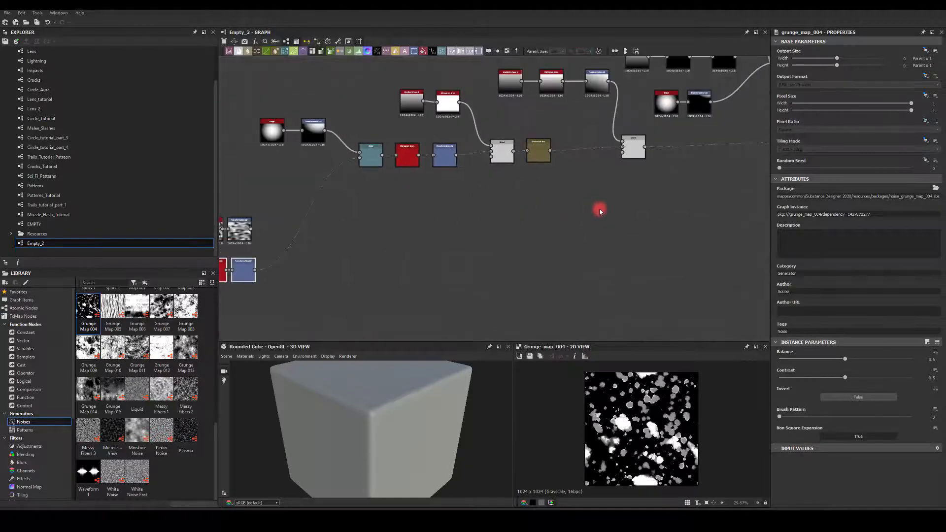
pyautogui.scroll(-1, 599, 209)
pyautogui.moveTo(768, 178); pyautogui.dragTo(555, 190, button='middle')
pyautogui.moveTo(643, 215); pyautogui.dragTo(473, 223, button='middle')
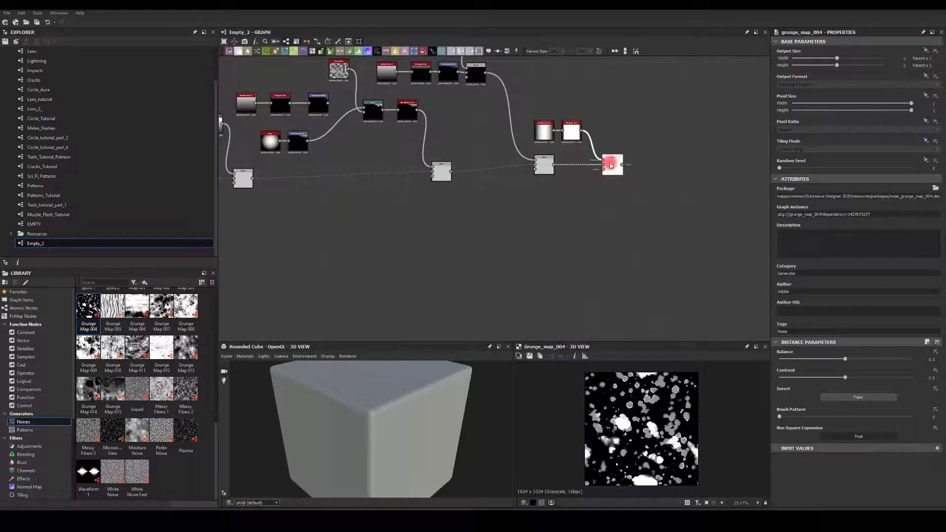
pyautogui.doubleClick(610, 166)
# Step: Reduce the horizontal stretch in the Grunge Map 004 chain's Transformation 2D and recentre it over the texture
pyautogui.moveTo(342, 222); pyautogui.dragTo(613, 222, button='middle')
pyautogui.scroll(2, 612, 223)
pyautogui.moveTo(364, 262); pyautogui.dragTo(469, 215, button='middle')
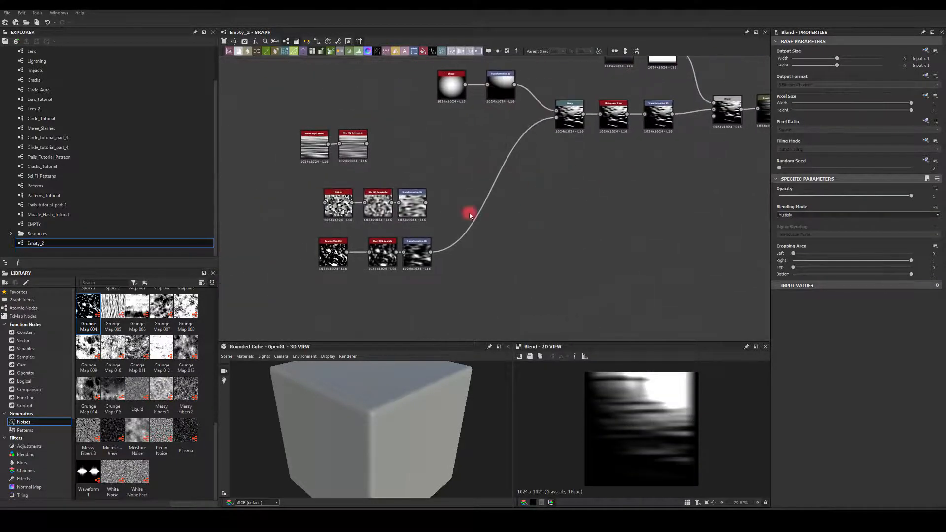
pyautogui.scroll(2, 401, 248)
pyautogui.click(422, 254)
pyautogui.scroll(-2, 528, 421)
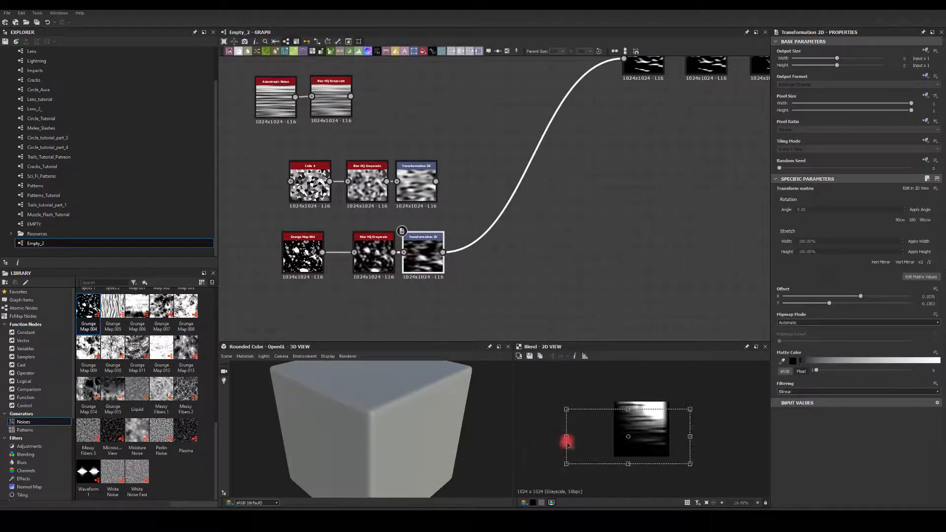
pyautogui.moveTo(571, 436); pyautogui.dragTo(648, 419)
pyautogui.scroll(2, 422, 312)
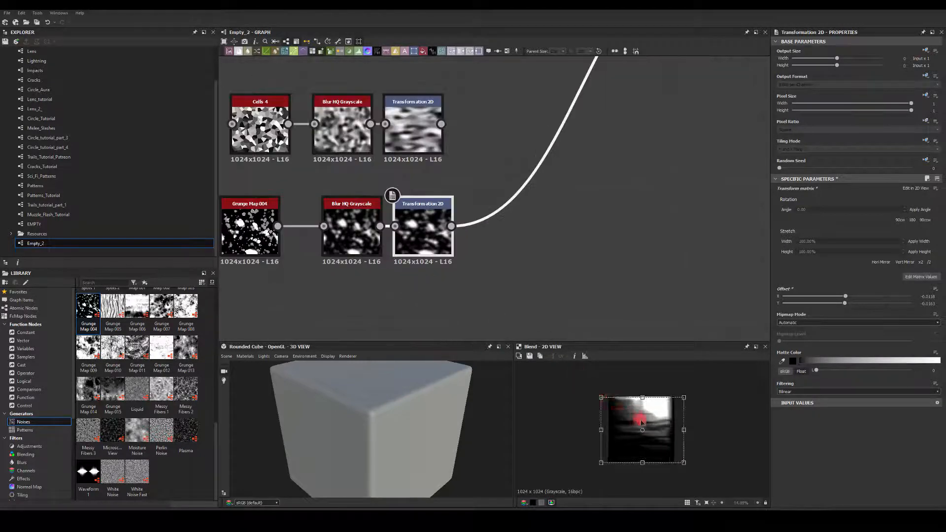
pyautogui.scroll(2, 638, 430)
# Step: Set the Intensity of the Warp fed by the Grunge Map 004 chain to about 7
pyautogui.moveTo(363, 315); pyautogui.dragTo(387, 326, button='middle')
pyautogui.moveTo(534, 169); pyautogui.dragTo(488, 264, button='middle')
pyautogui.moveTo(632, 114); pyautogui.dragTo(516, 192, button='middle')
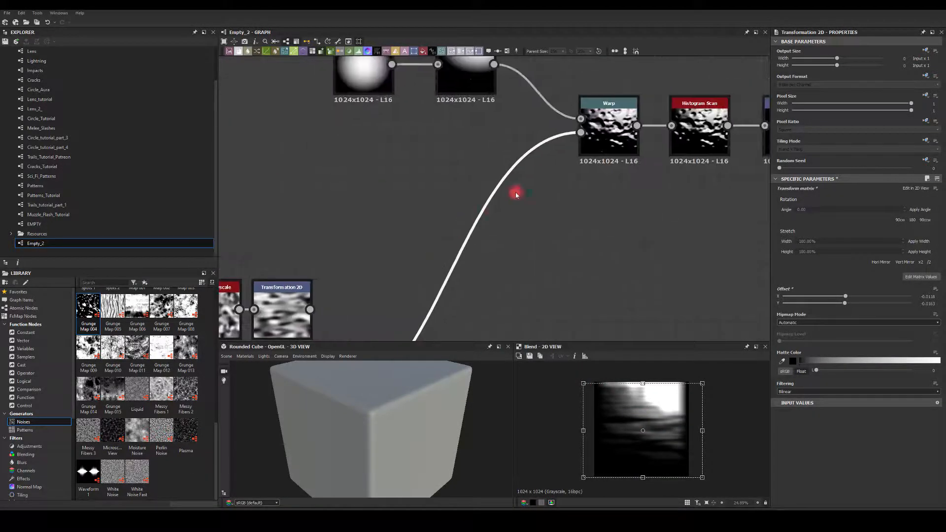
pyautogui.click(595, 115)
pyautogui.moveTo(851, 199)
pyautogui.mouseDown()
pyautogui.moveTo(765, 197)
pyautogui.moveTo(929, 196)
pyautogui.moveTo(811, 210)
pyautogui.moveTo(839, 209)
pyautogui.mouseUp()
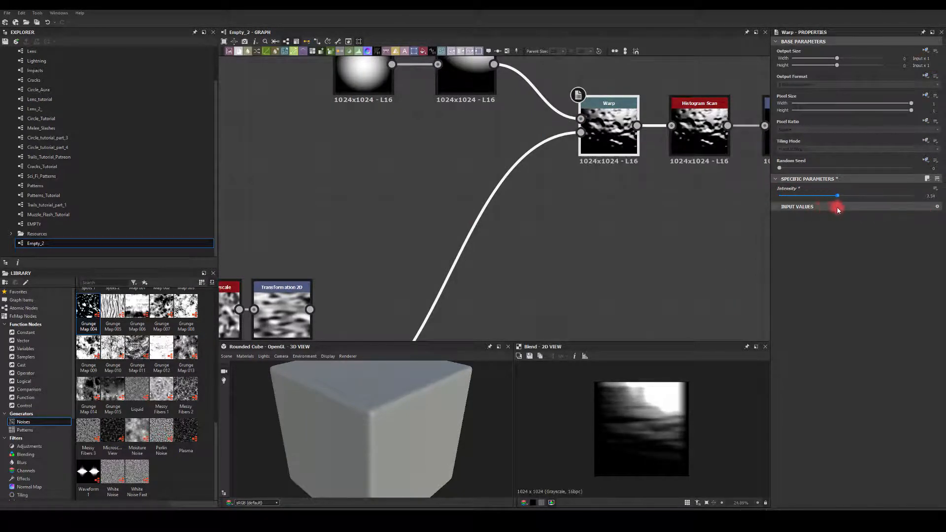
# Step: Connect the Grunge Map 004 chain's Transformation 2D directly to the first Blend's background, replacing the warped branch
pyautogui.moveTo(582, 244); pyautogui.dragTo(551, 261, button='middle')
pyautogui.scroll(-2, 550, 262)
pyautogui.moveTo(509, 225)
pyautogui.mouseDown(button='middle')
pyautogui.moveTo(530, 226)
pyautogui.moveTo(490, 228)
pyautogui.moveTo(505, 205)
pyautogui.moveTo(524, 223)
pyautogui.moveTo(517, 218)
pyautogui.mouseUp(button='middle')
pyautogui.scroll(-1, 501, 224)
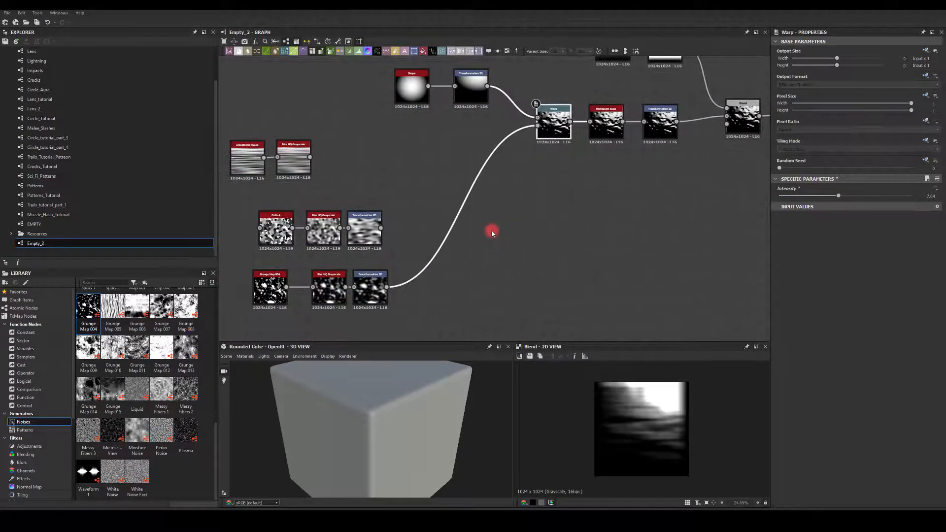
pyautogui.moveTo(479, 272); pyautogui.dragTo(728, 121)
pyautogui.moveTo(724, 156); pyautogui.dragTo(507, 243, button='middle')
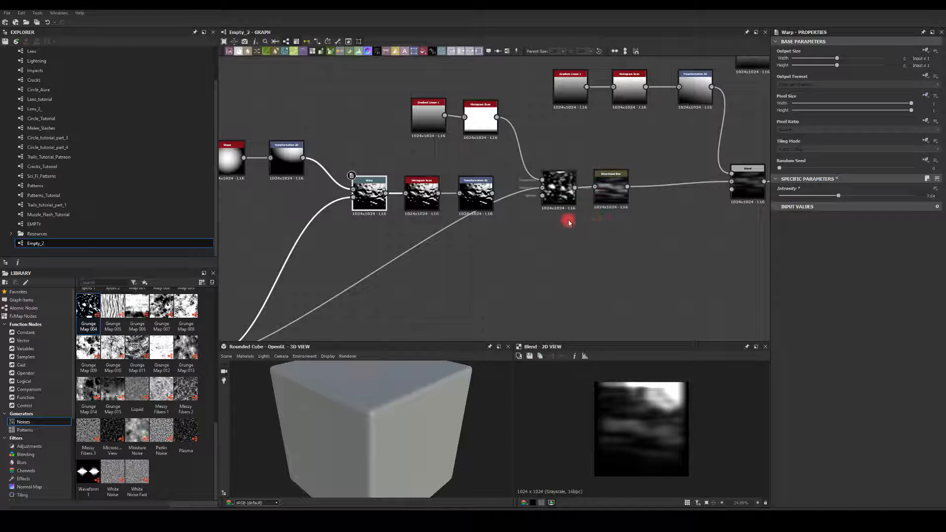
pyautogui.moveTo(550, 277); pyautogui.dragTo(535, 237, button='middle')
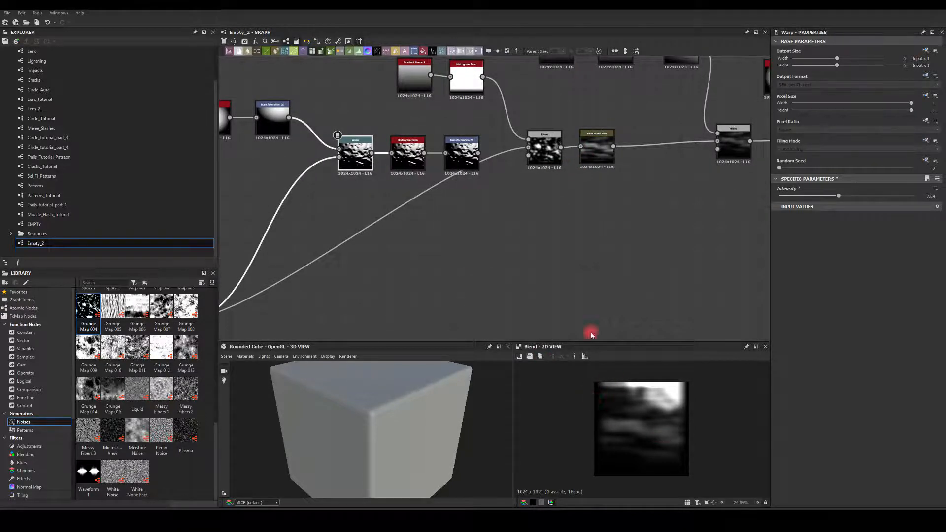
# Step: Move the Directional Blur out of the line and bypass it by connecting the first Blend directly to the second Blend's background
pyautogui.scroll(-3, 549, 249)
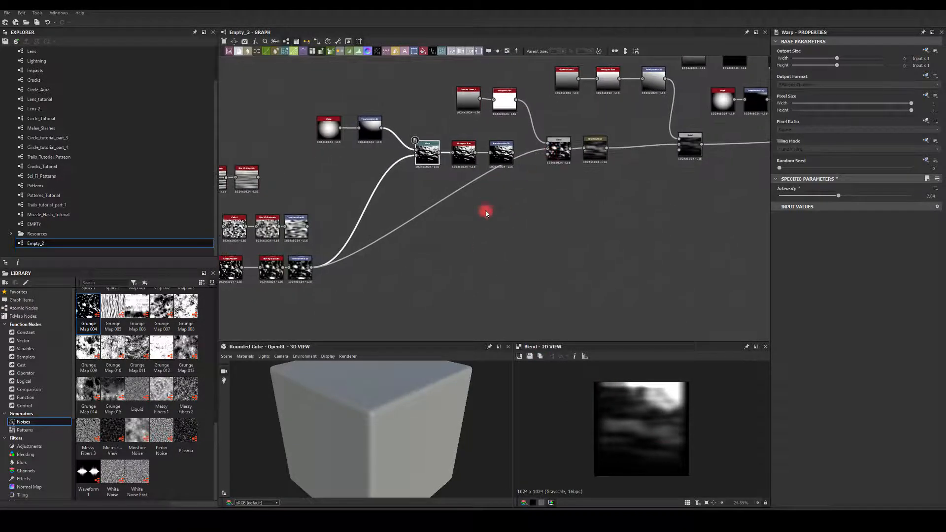
pyautogui.moveTo(460, 245); pyautogui.dragTo(499, 231, button='middle')
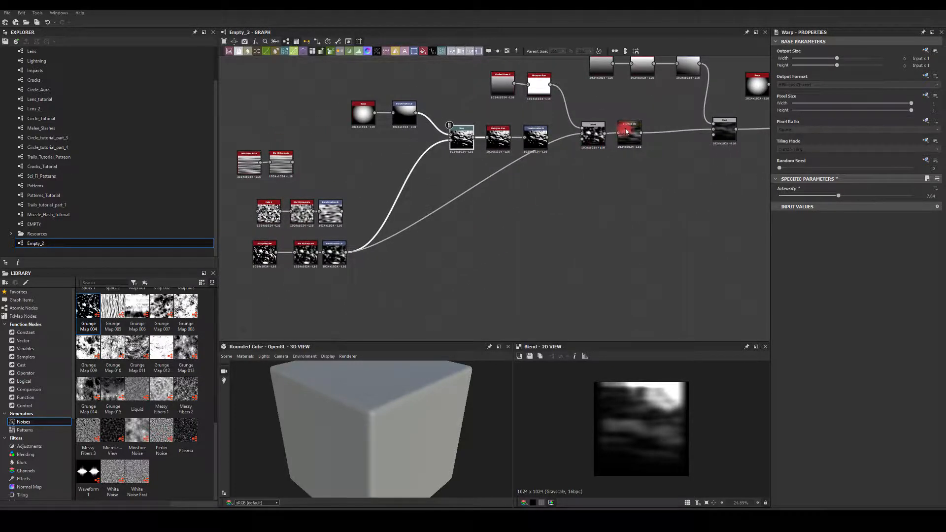
pyautogui.moveTo(626, 130); pyautogui.dragTo(647, 115)
pyautogui.moveTo(629, 166); pyautogui.dragTo(557, 235, button='middle')
pyautogui.scroll(4, 581, 185)
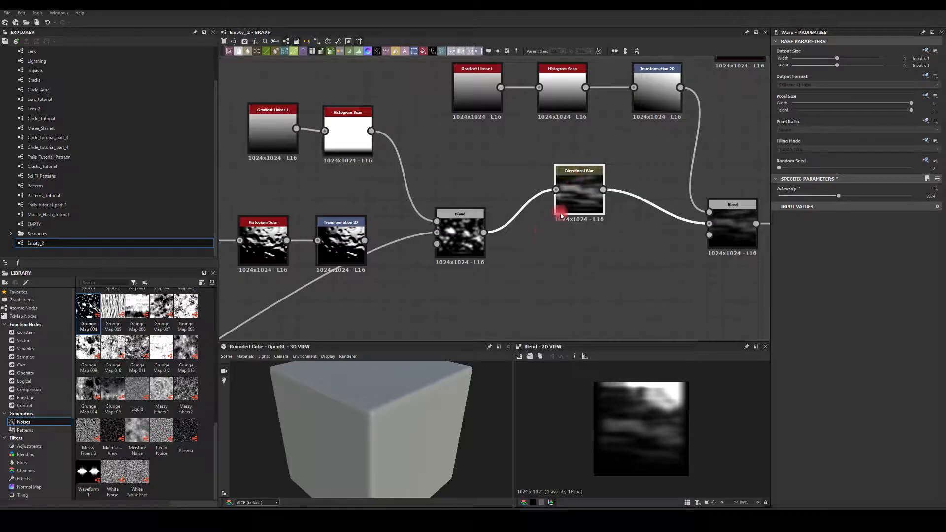
pyautogui.moveTo(487, 233); pyautogui.dragTo(709, 224)
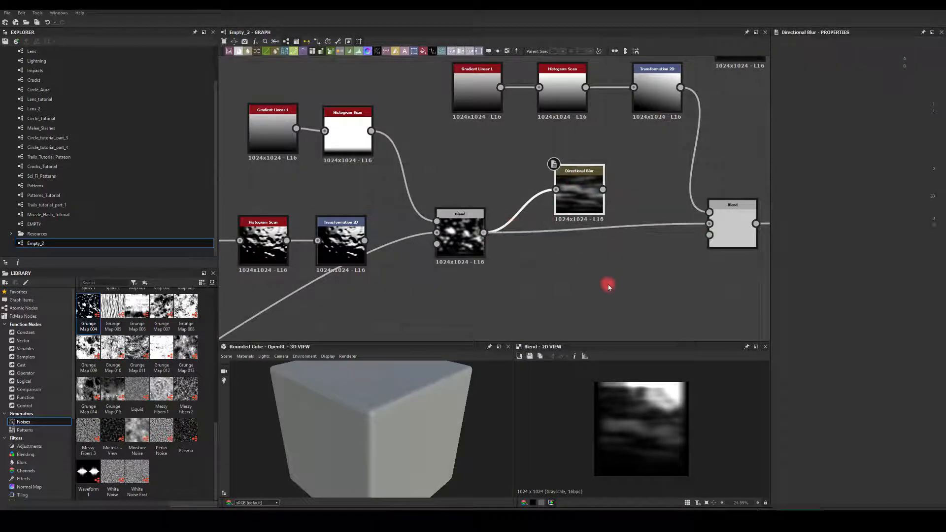
# Step: Widen the Grunge Map 004 noise horizontally in its Transformation 2D to about twice the texture's width
pyautogui.moveTo(604, 250); pyautogui.dragTo(708, 170, button='middle')
pyautogui.moveTo(494, 294); pyautogui.dragTo(638, 177, button='middle')
pyautogui.moveTo(513, 167); pyautogui.dragTo(693, 88, button='middle')
pyautogui.click(395, 211)
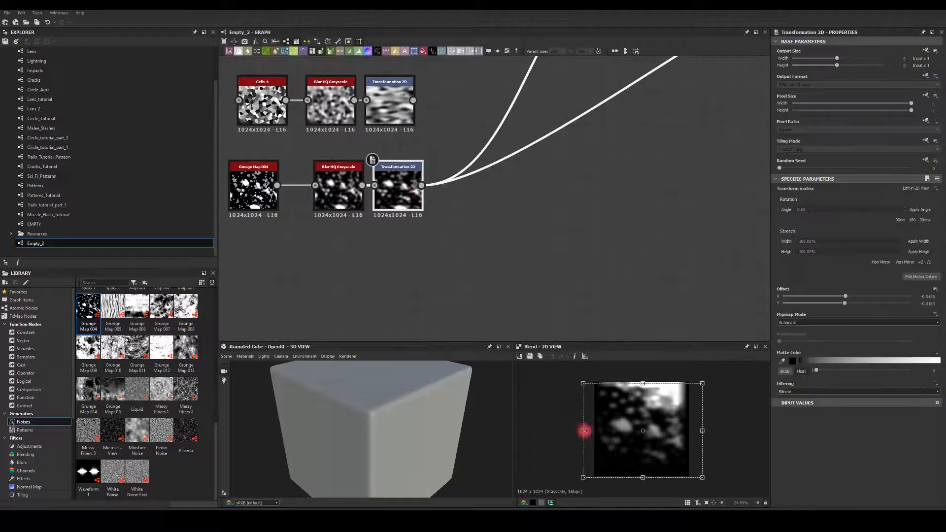
pyautogui.moveTo(585, 431); pyautogui.dragTo(518, 420)
pyautogui.moveTo(430, 304); pyautogui.dragTo(486, 287, button='middle')
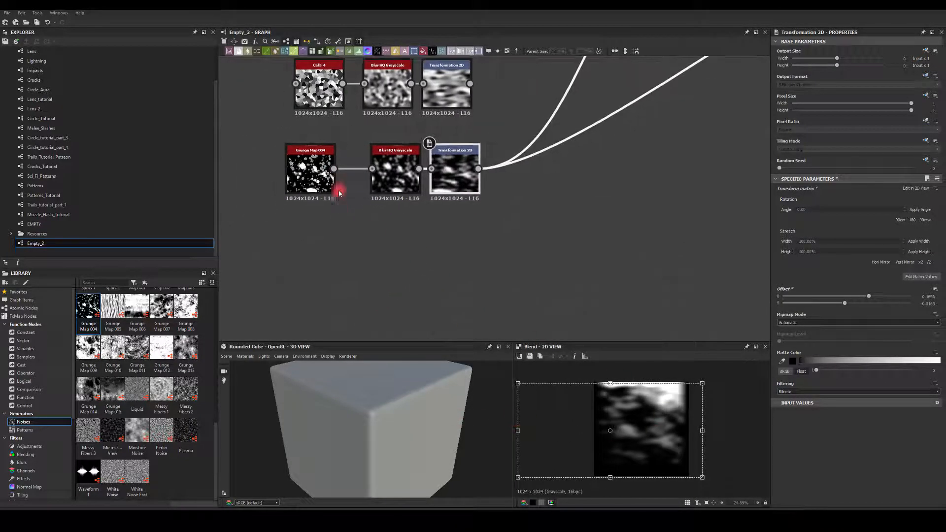
# Step: Move the unconnected Anisotropic Noise and its Blur HQ Grayscale to sit directly above the Cells 4 row
pyautogui.click(649, 296)
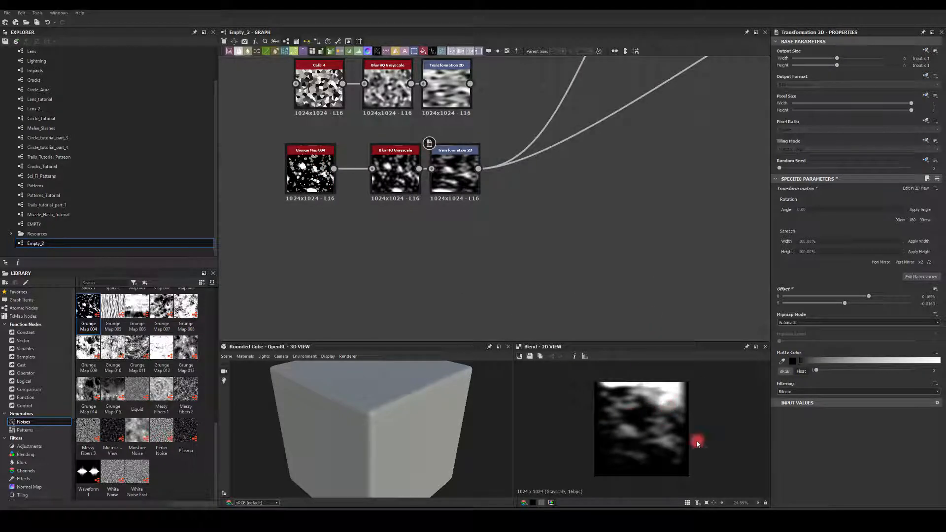
pyautogui.scroll(-3, 545, 232)
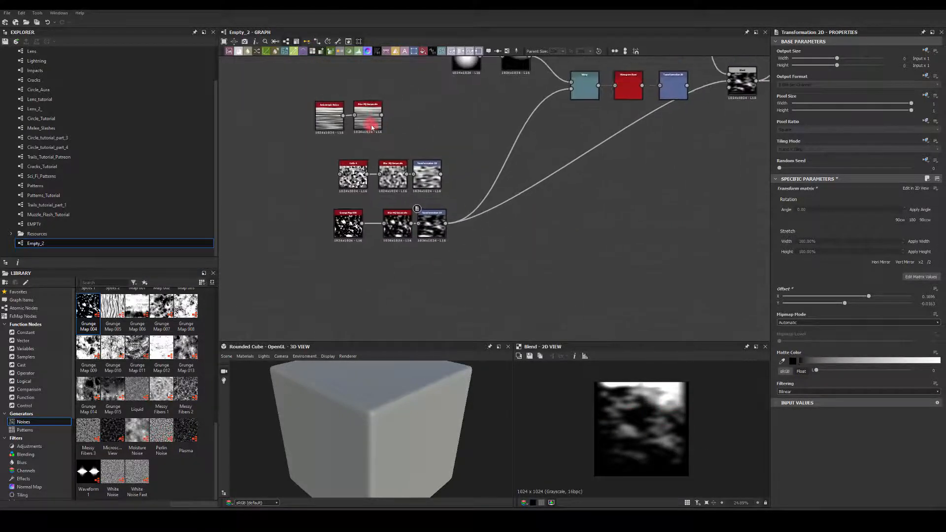
pyautogui.moveTo(388, 132); pyautogui.dragTo(438, 142)
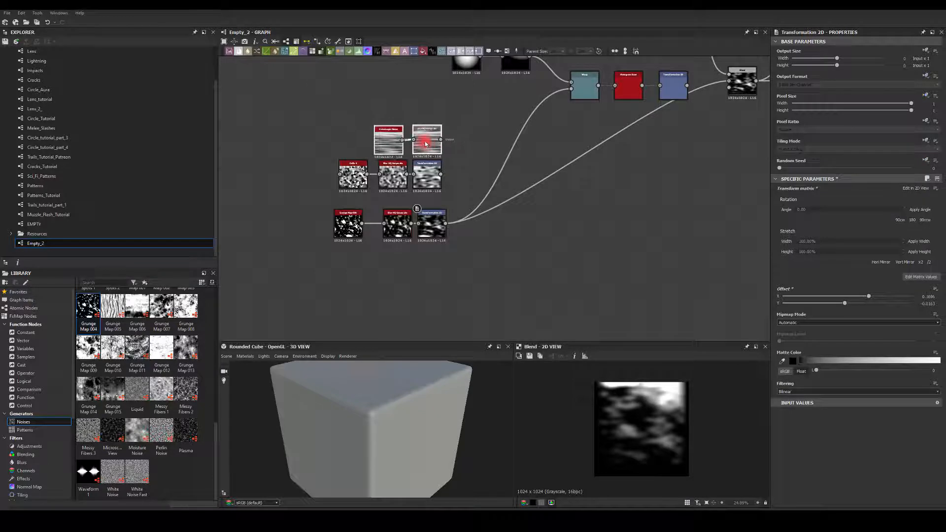
pyautogui.click(539, 106)
# Step: Align the third and fourth Blend nodes with the main horizontal line of the graph
pyautogui.moveTo(614, 208); pyautogui.dragTo(545, 217, button='middle')
pyautogui.moveTo(673, 232); pyautogui.dragTo(529, 261, button='middle')
pyautogui.moveTo(577, 204); pyautogui.dragTo(577, 209)
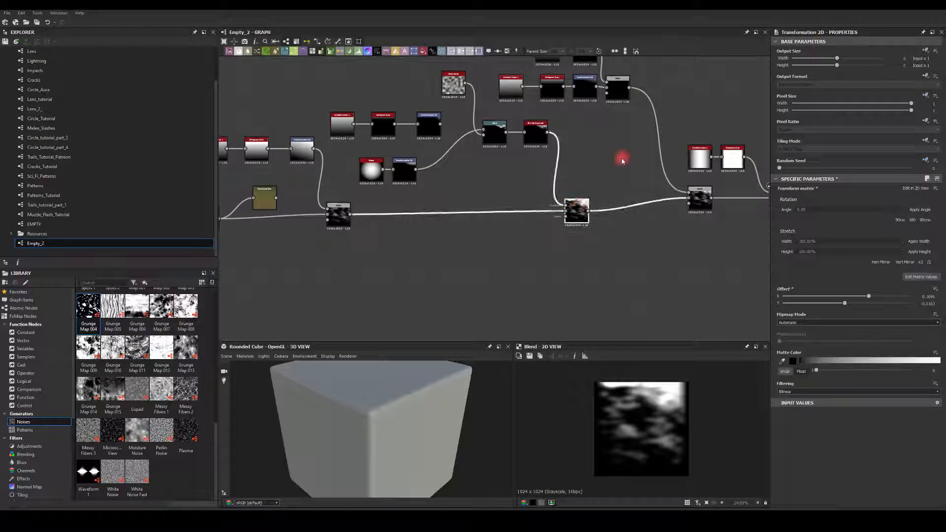
pyautogui.click(622, 158)
pyautogui.moveTo(705, 209); pyautogui.dragTo(697, 216)
pyautogui.scroll(-3, 544, 217)
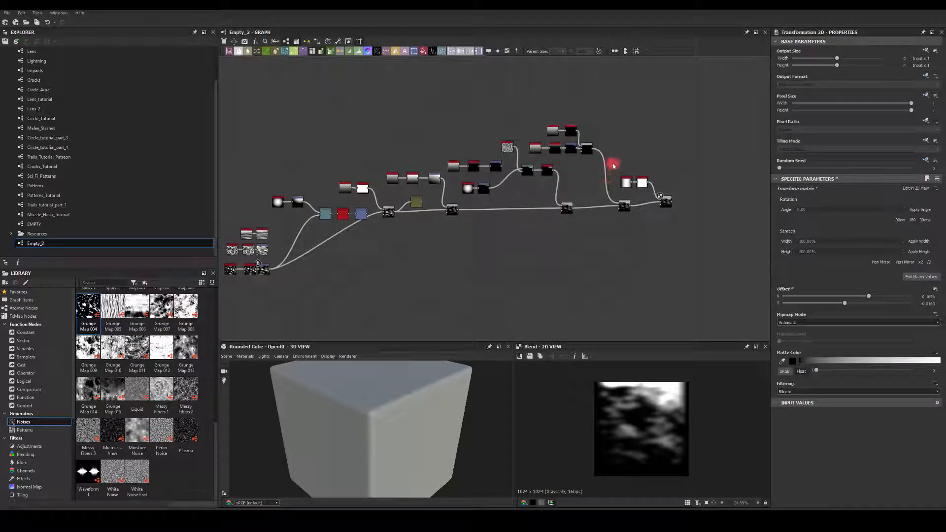
# Step: Move the two gradient mask nodes feeding the final Blend closer to that Blend
pyautogui.click(665, 203)
pyautogui.scroll(3, 627, 169)
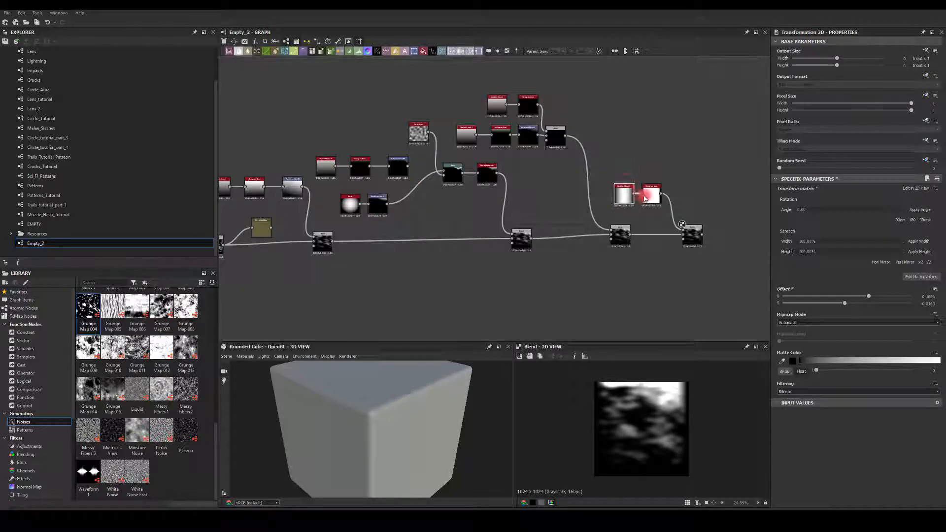
pyautogui.moveTo(644, 199); pyautogui.dragTo(637, 213)
pyautogui.click(608, 162)
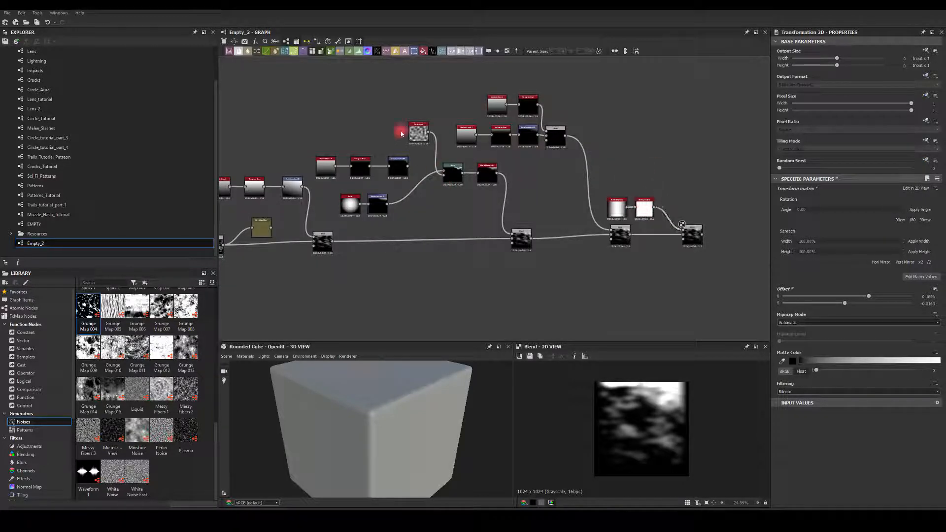
# Step: Place the noise feeding the later Warp below its shape nodes, and shift the unconnected three-node gradient chain upward
pyautogui.moveTo(402, 134); pyautogui.dragTo(431, 117, button='middle')
pyautogui.moveTo(459, 136); pyautogui.dragTo(452, 225)
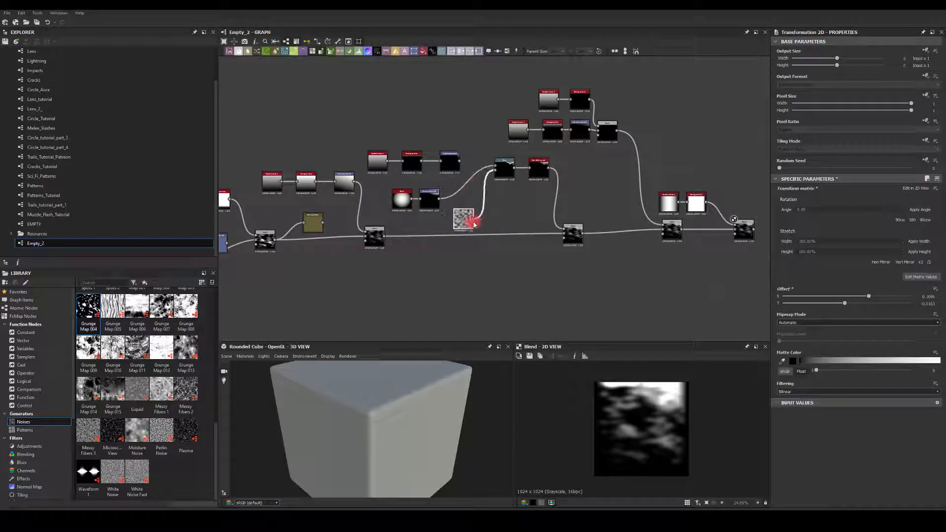
pyautogui.click(375, 138)
pyautogui.moveTo(374, 138); pyautogui.dragTo(462, 131)
pyautogui.click(449, 155)
pyautogui.moveTo(301, 262); pyautogui.dragTo(408, 251, button='middle')
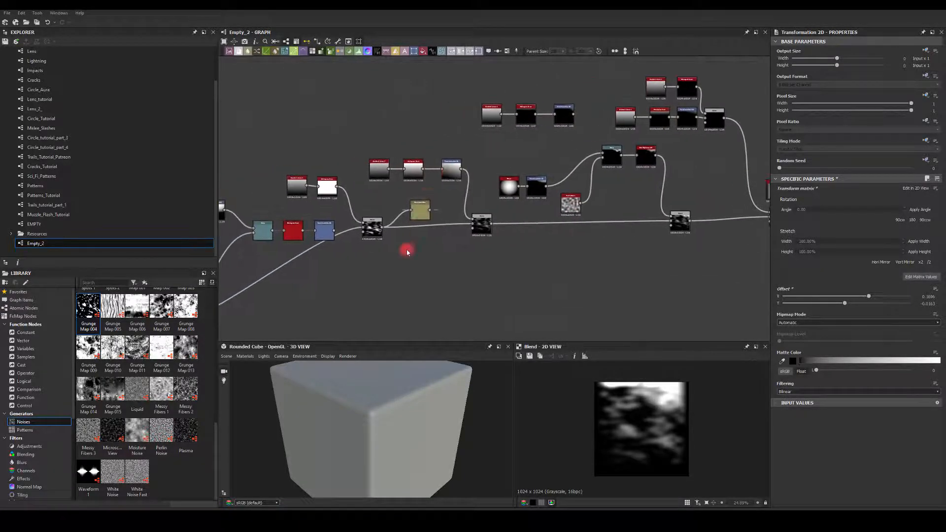
pyautogui.moveTo(380, 290); pyautogui.dragTo(552, 242, button='middle')
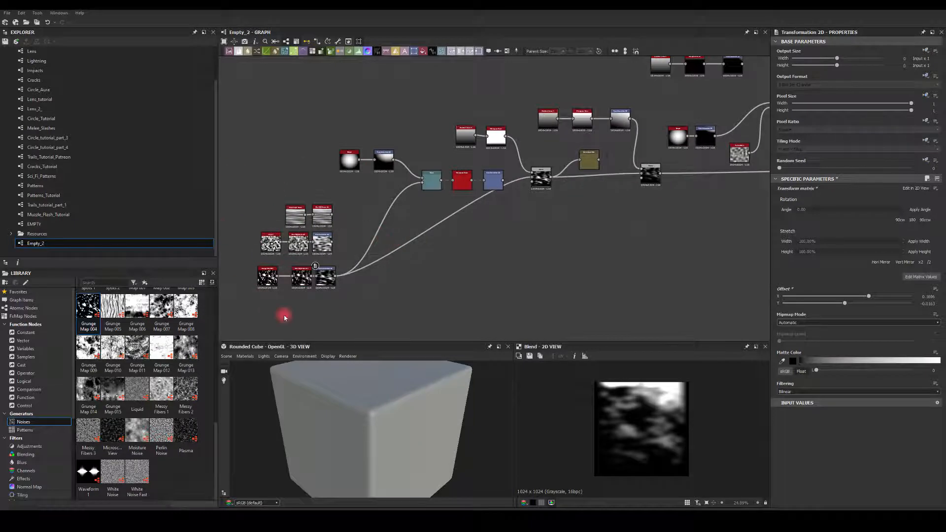